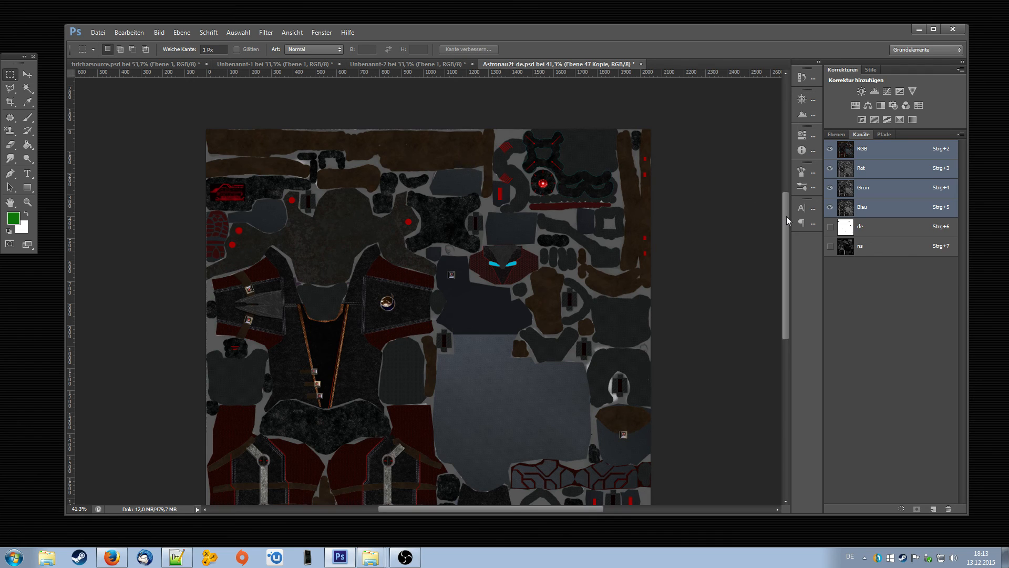
# Display only the de channel of Astronaut2t_de.psd and examine its black mask shapes up close
pyautogui.moveTo(786, 216); pyautogui.dragTo(784, 242)
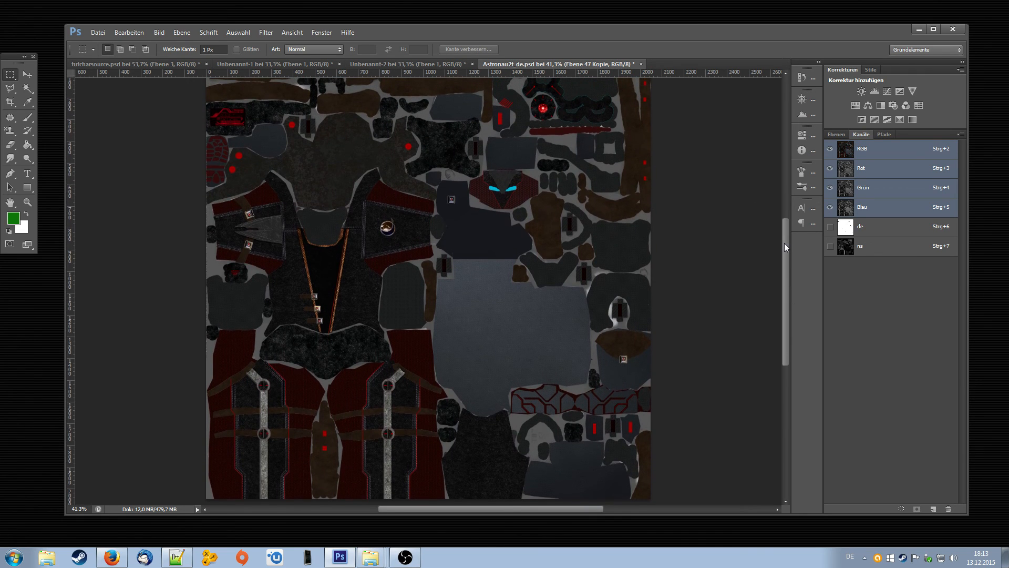
pyautogui.click(886, 234)
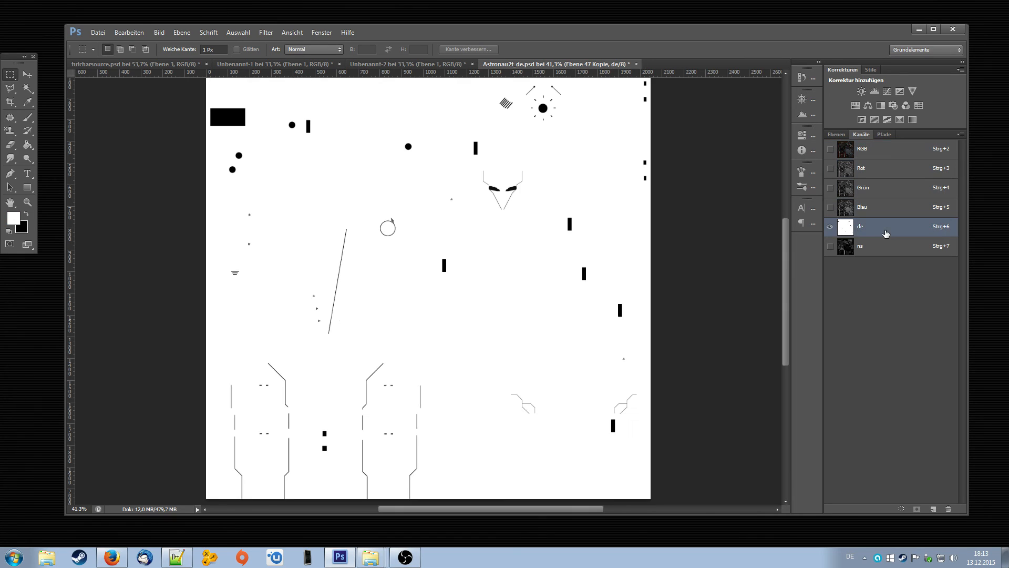
pyautogui.moveTo(616, 39); pyautogui.dragTo(619, 38)
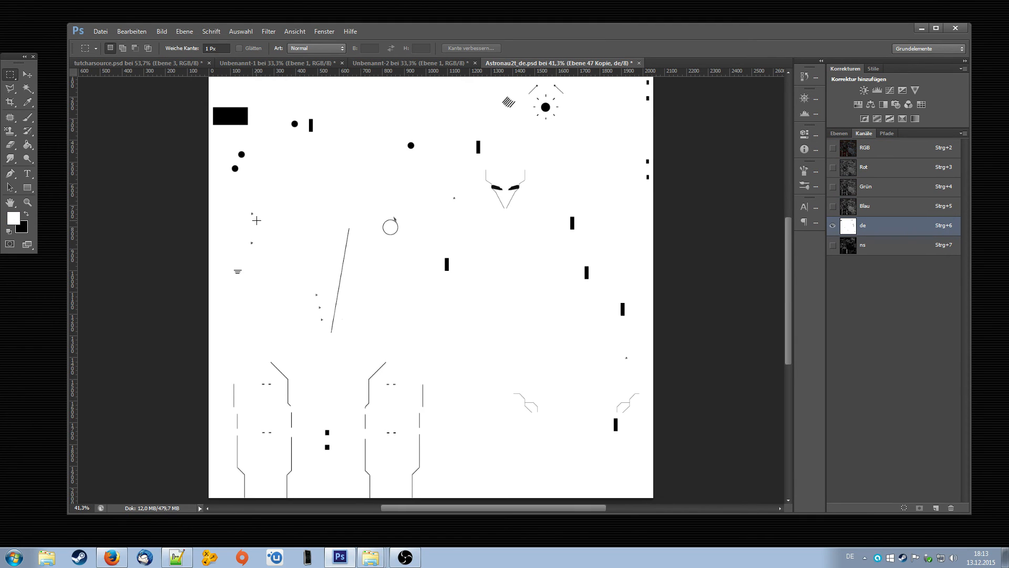
pyautogui.keyDown('alt'); pyautogui.scroll(2, 242, 192); pyautogui.keyUp('alt')
pyautogui.scroll(3, 218, 175)
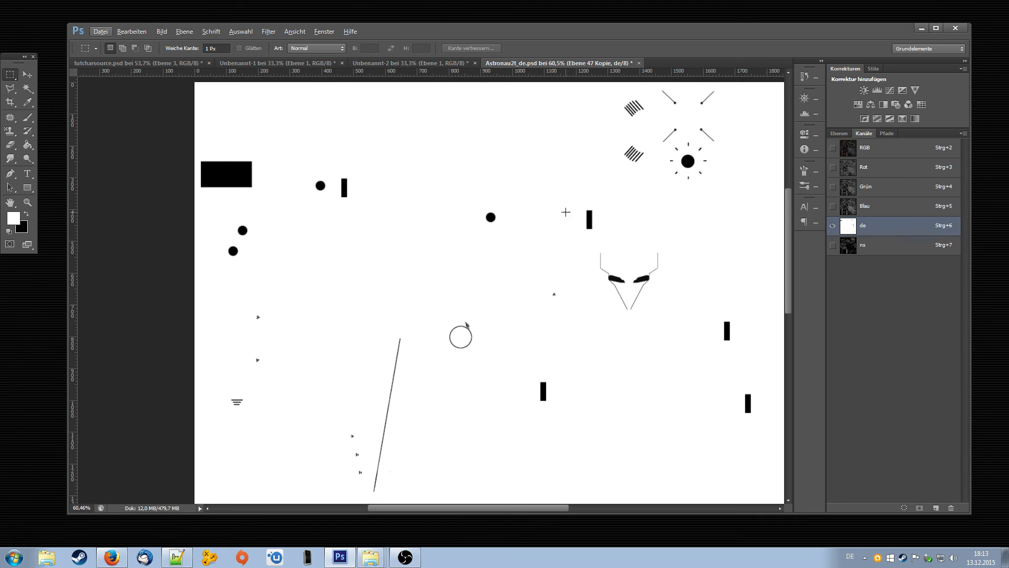
# Bring back the layer list with the full-colour view and select the "lights msic" layer in the de group
pyautogui.click(839, 134)
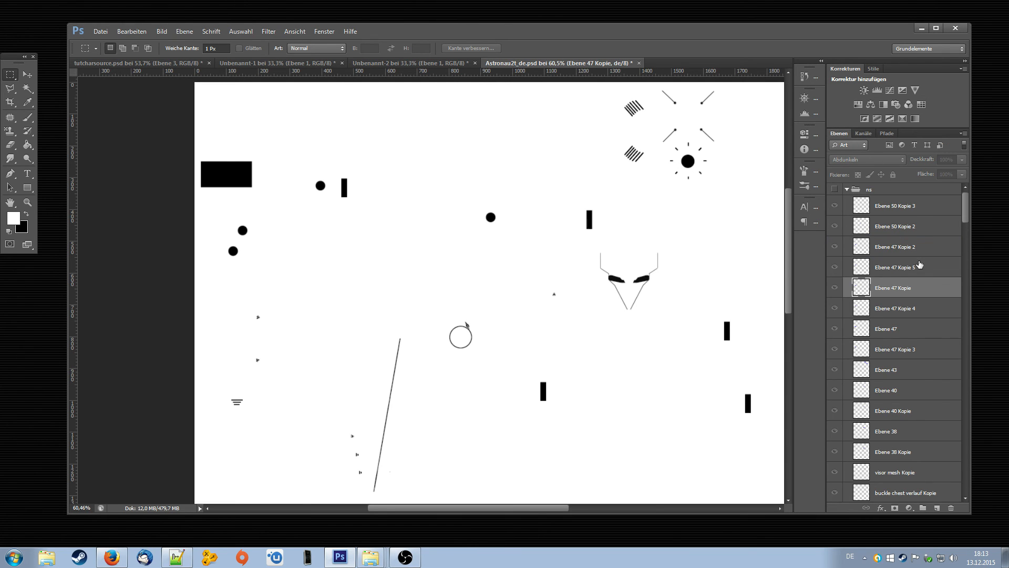
pyautogui.click(918, 290)
pyautogui.scroll(-10, 925, 294)
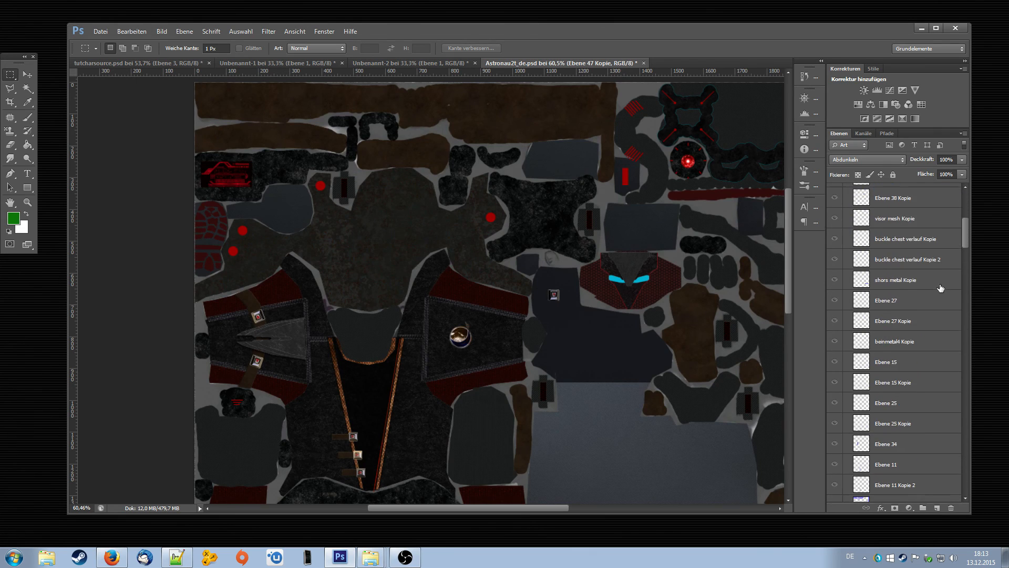
pyautogui.scroll(-10, 941, 277)
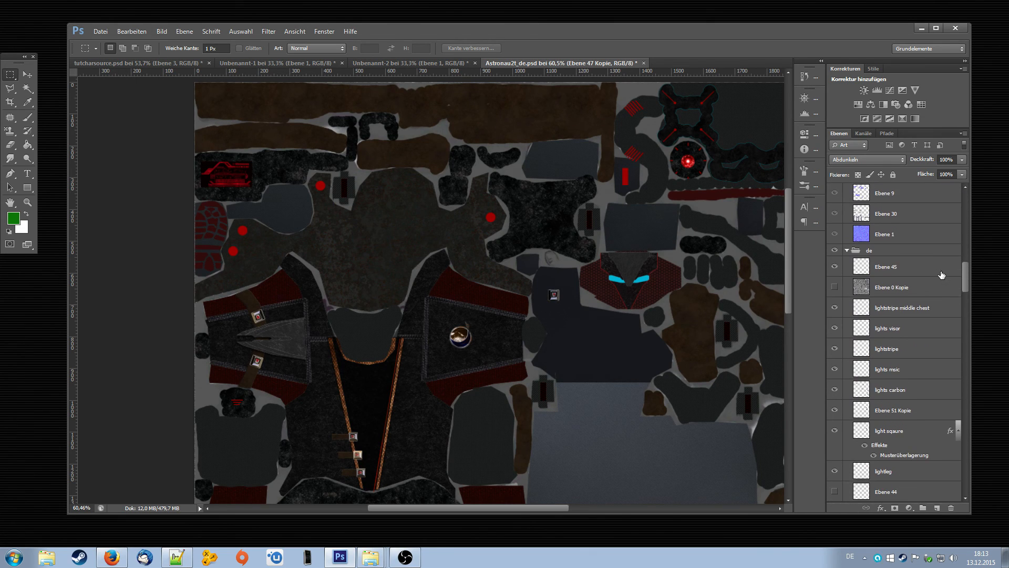
pyautogui.click(918, 360)
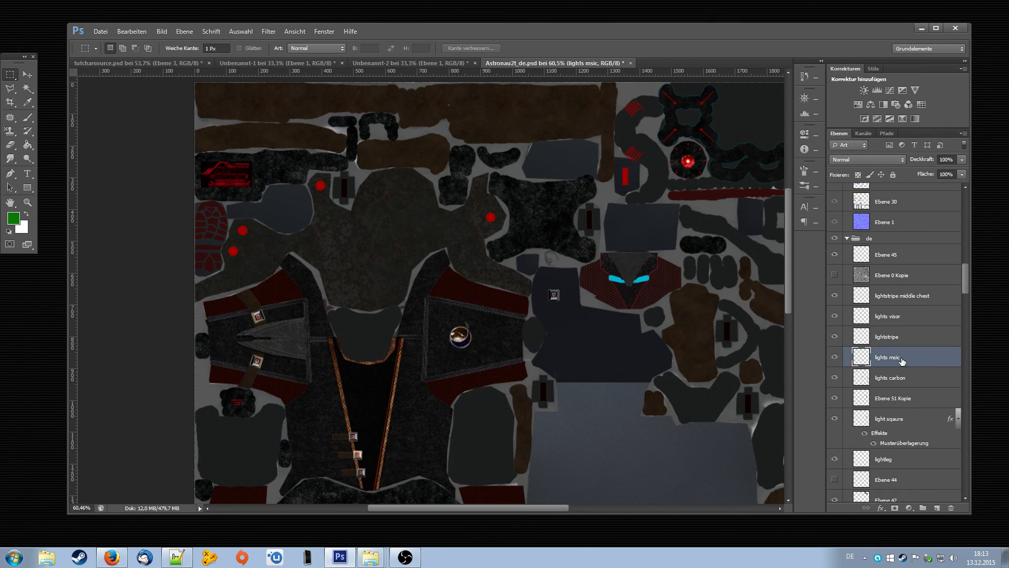
# Toggle the visibility of the "lights msic" layer repeatedly to examine which lights it contains, leaving it shown
pyautogui.click(835, 358)
pyautogui.click(834, 357)
pyautogui.click(835, 358)
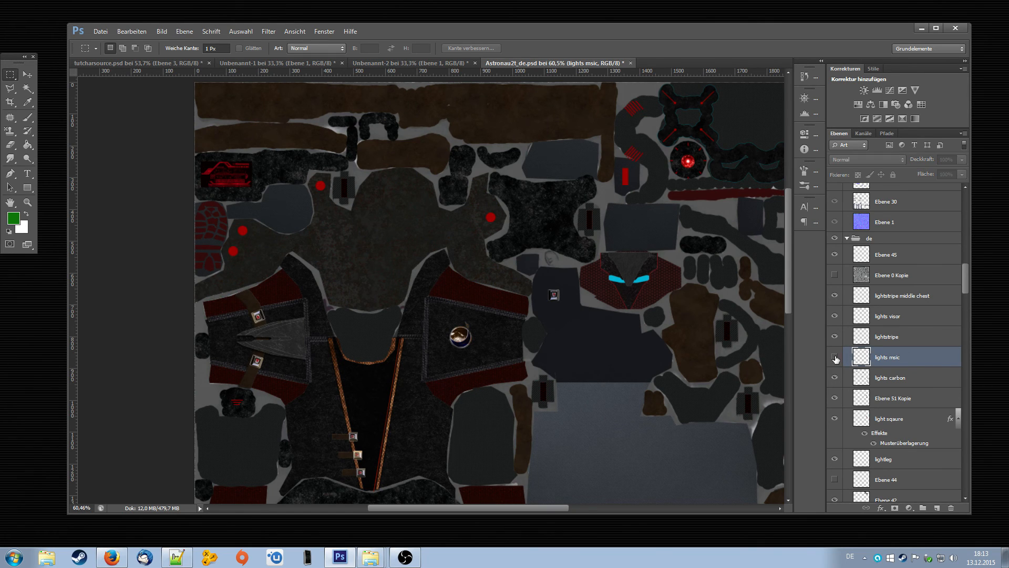
pyautogui.click(835, 357)
pyautogui.click(834, 357)
pyautogui.click(835, 357)
pyautogui.click(834, 358)
pyautogui.click(834, 357)
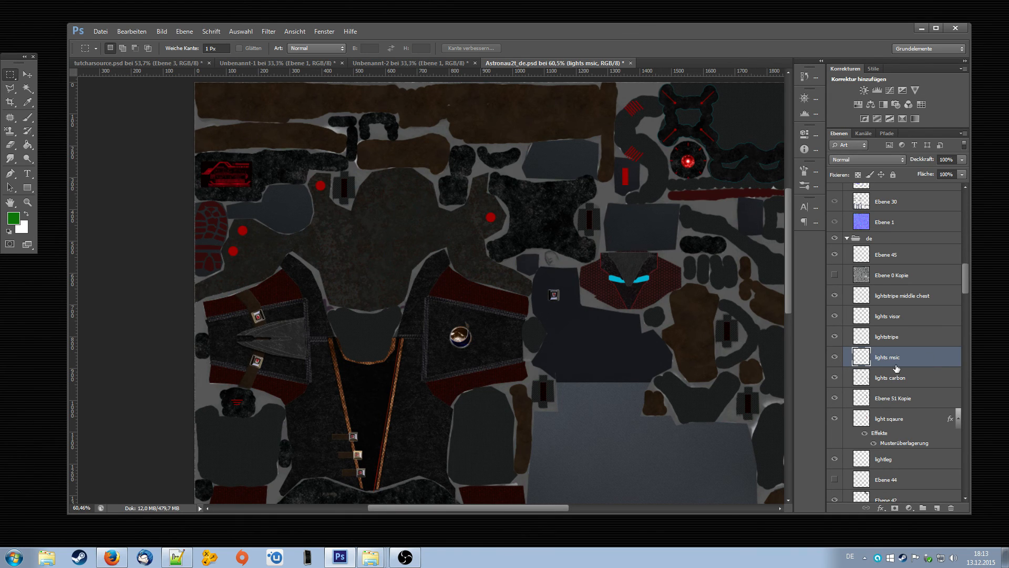
# Load the "lights msic" layer's outline as a selection and display it on the de channel
pyautogui.keyDown('ctrl'); pyautogui.click(860, 357); pyautogui.keyUp('ctrl')
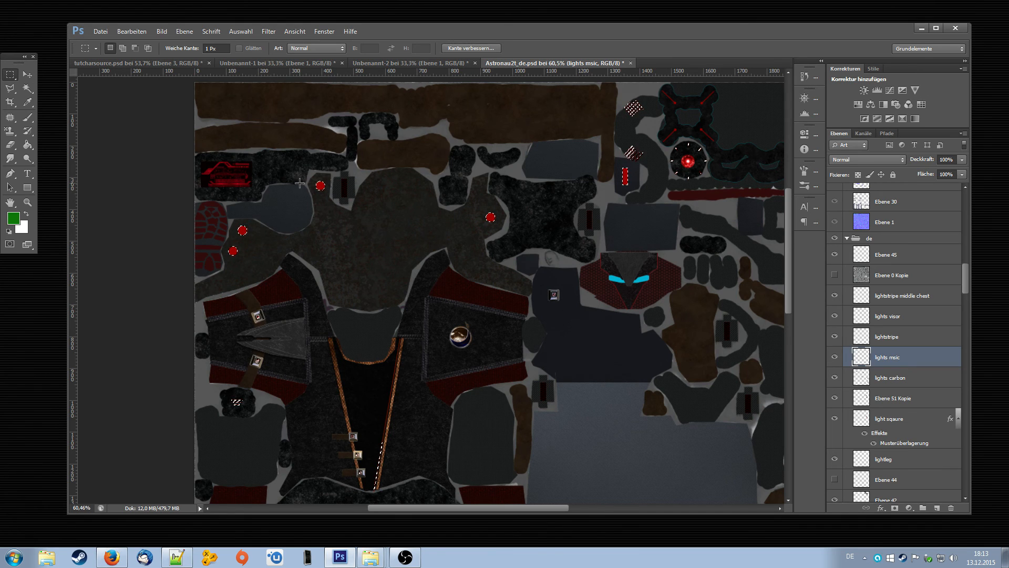
pyautogui.click(863, 133)
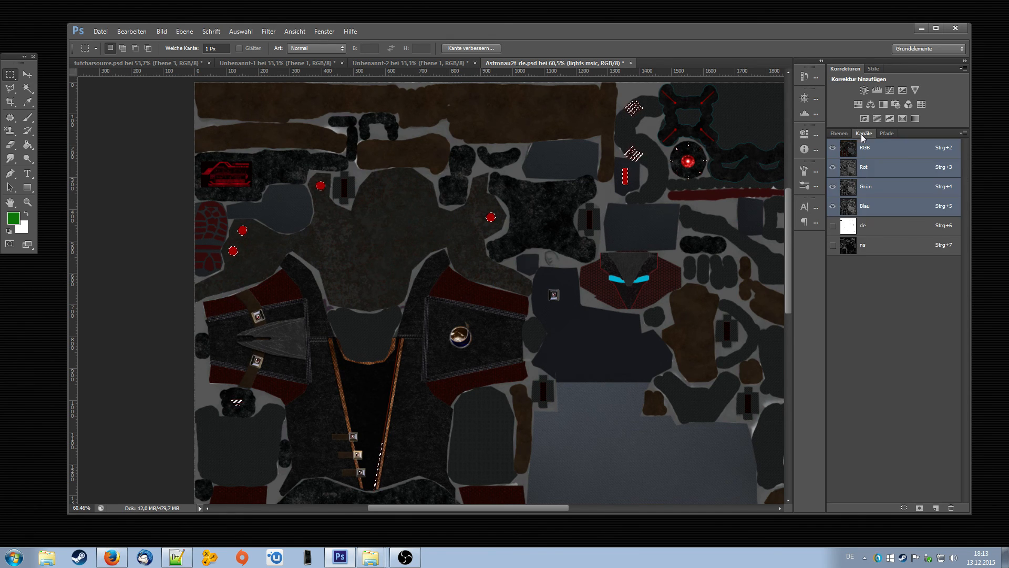
pyautogui.click(870, 231)
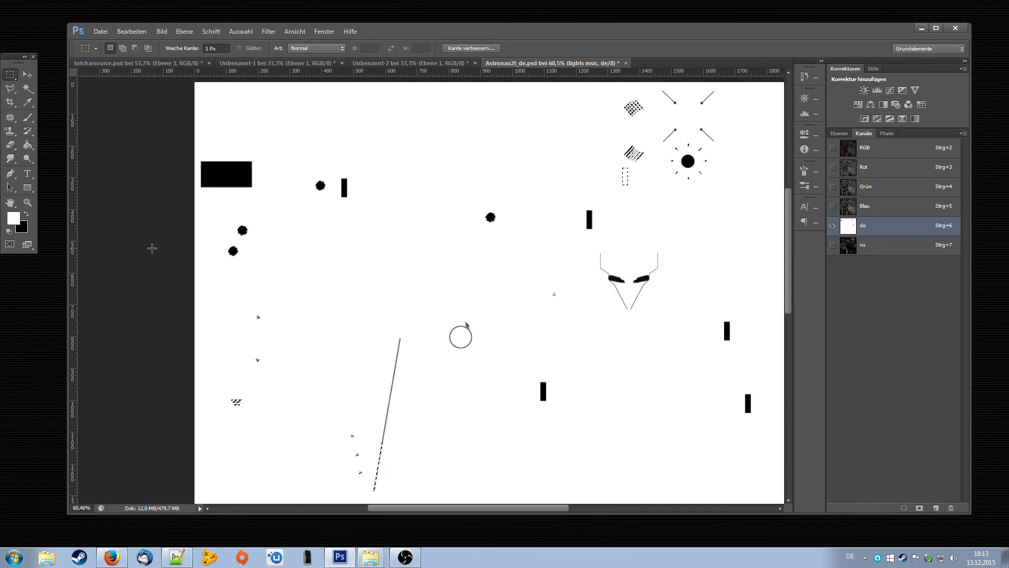
# Activate the Brush tool and swap the colours so that black is the foreground colour
pyautogui.click(27, 117)
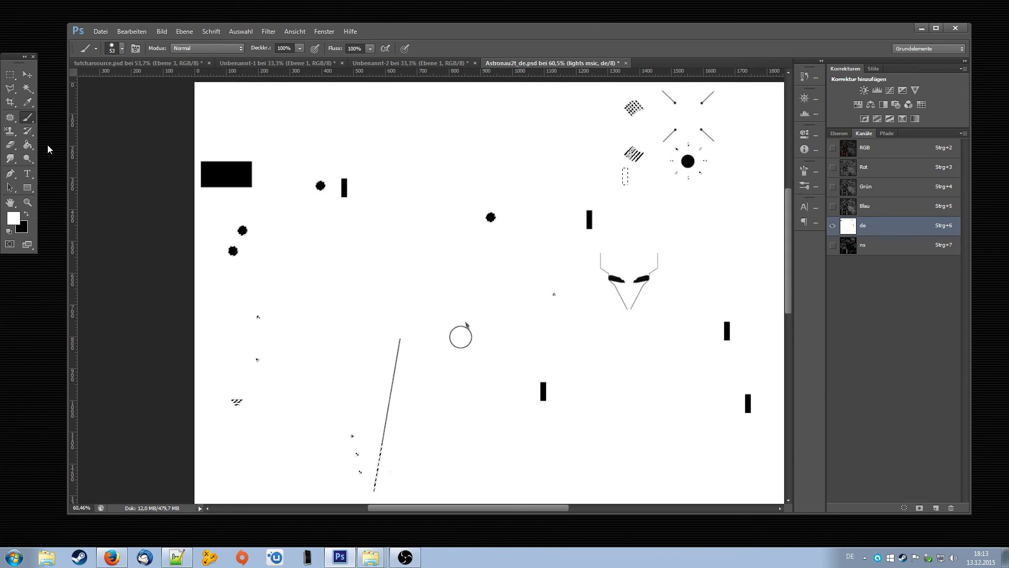
pyautogui.press('z')
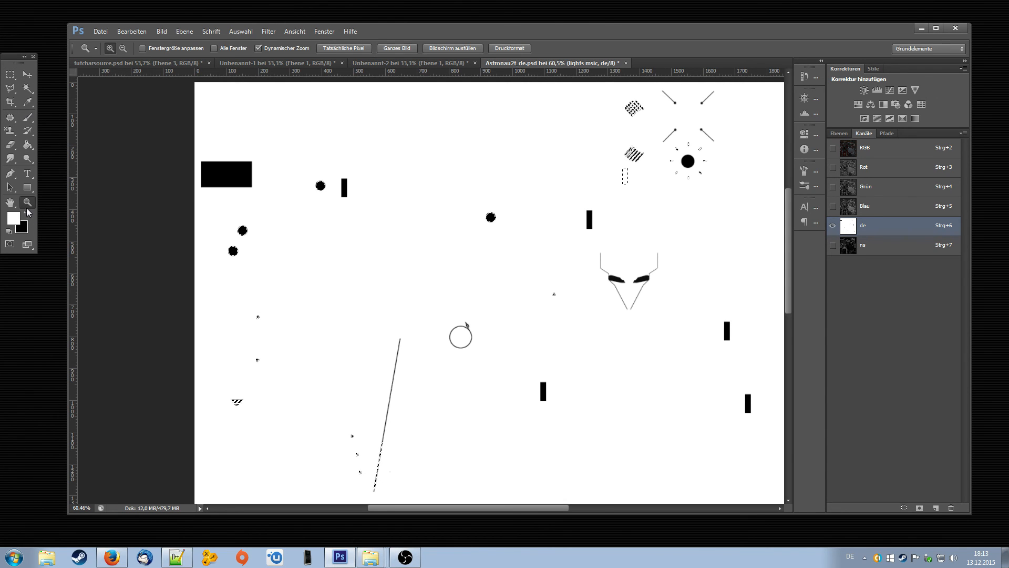
pyautogui.click(27, 117)
pyautogui.click(26, 213)
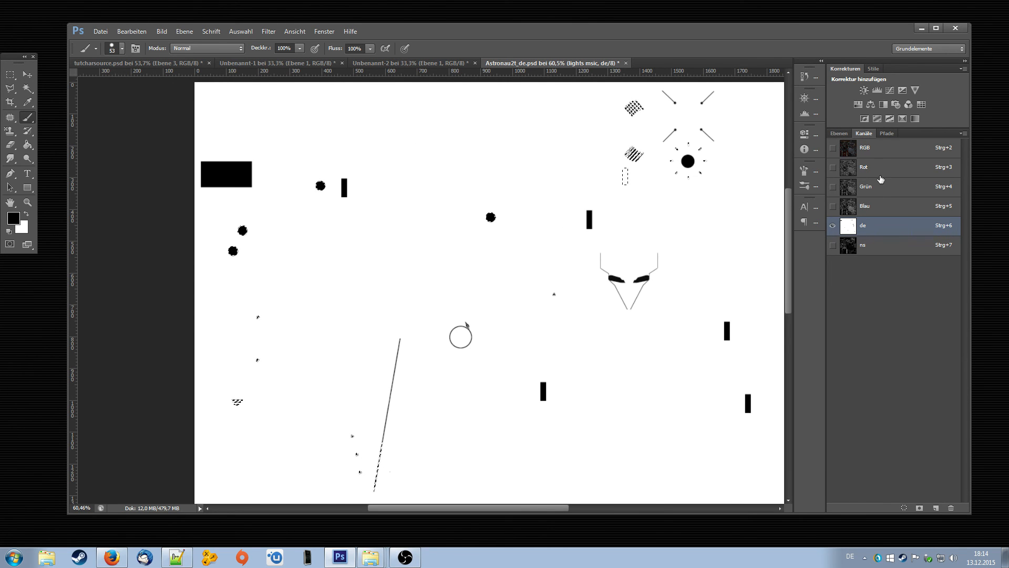
# Return to the RGB composite view and show the layer list again
pyautogui.click(886, 152)
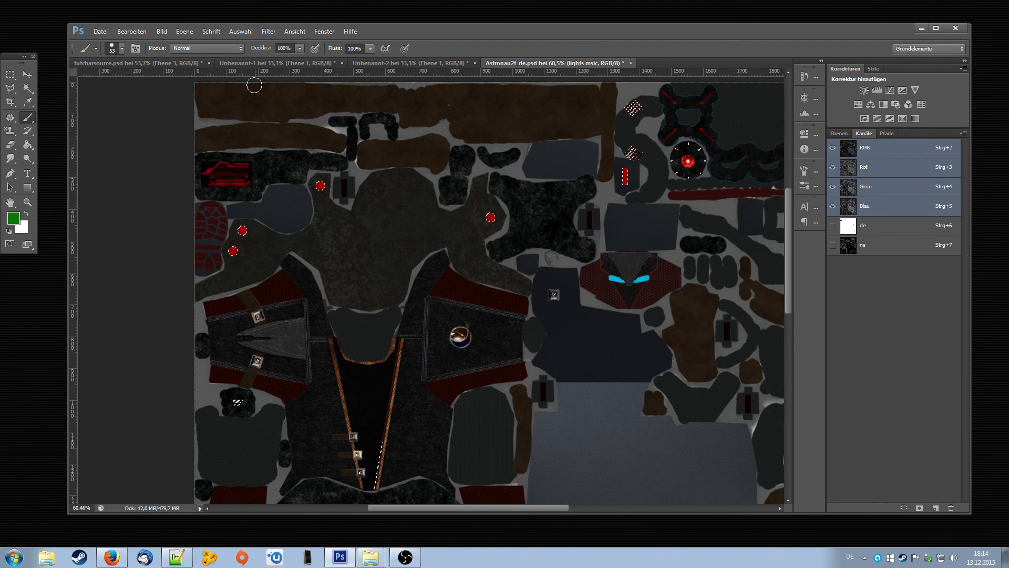
pyautogui.click(840, 133)
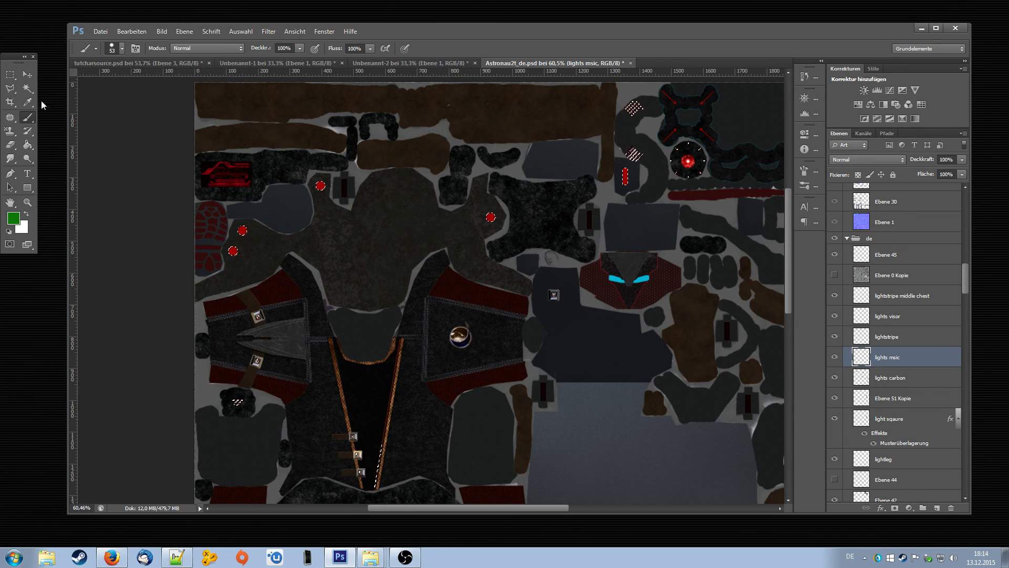
pyautogui.moveTo(692, 30); pyautogui.dragTo(683, 29)
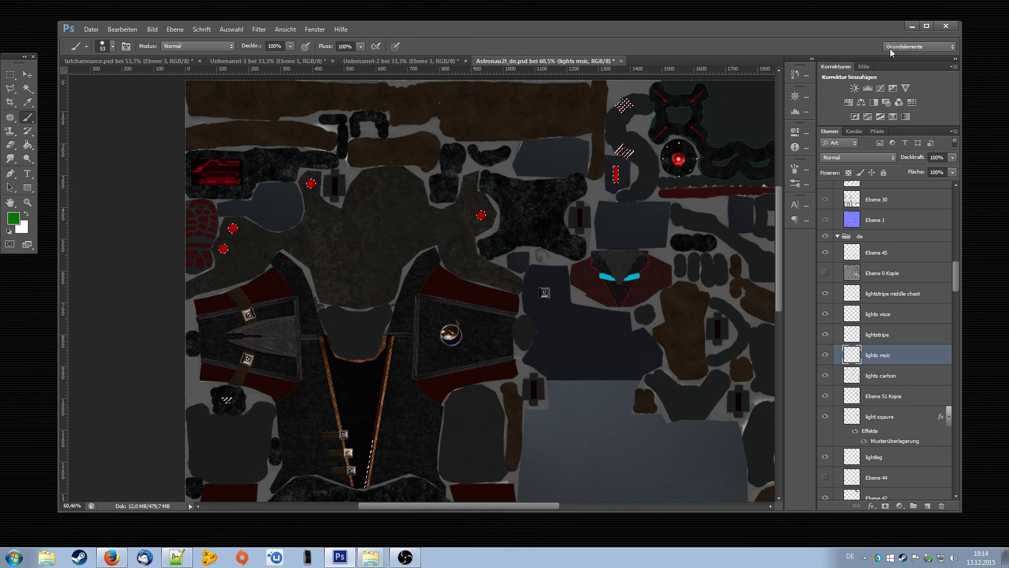
# Minimize Photoshop and place the Astronaut textures folder and the SpaceEngineersModSDK folder side by side on the desktop
pyautogui.click(912, 26)
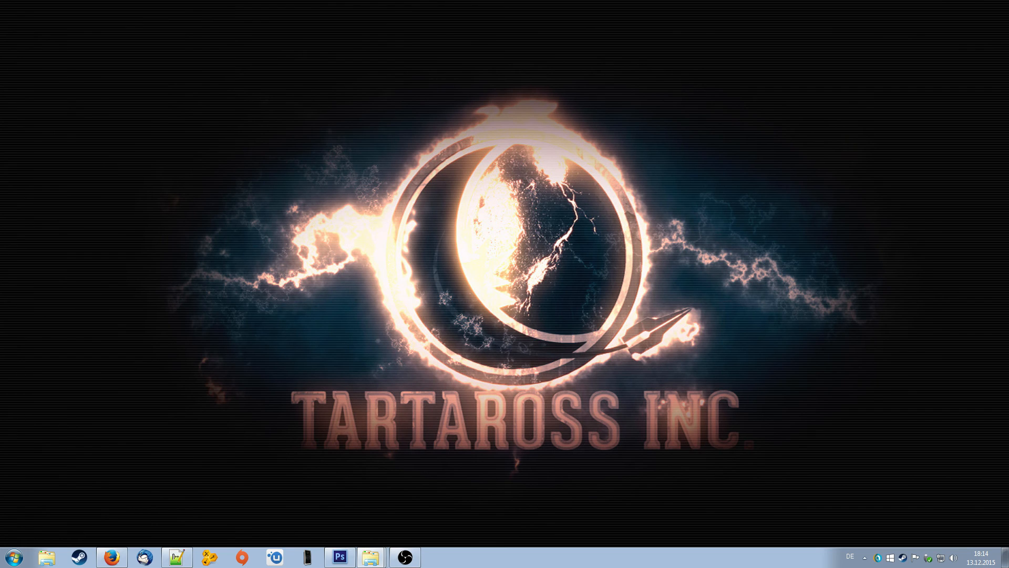
pyautogui.moveTo(0, 257); pyautogui.dragTo(254, 48)
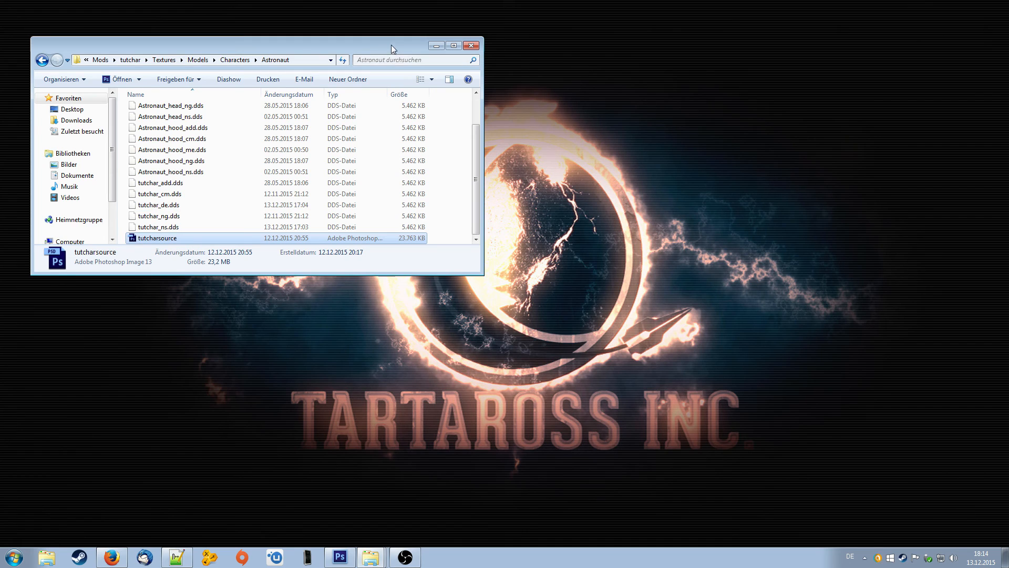
pyautogui.click(106, 534)
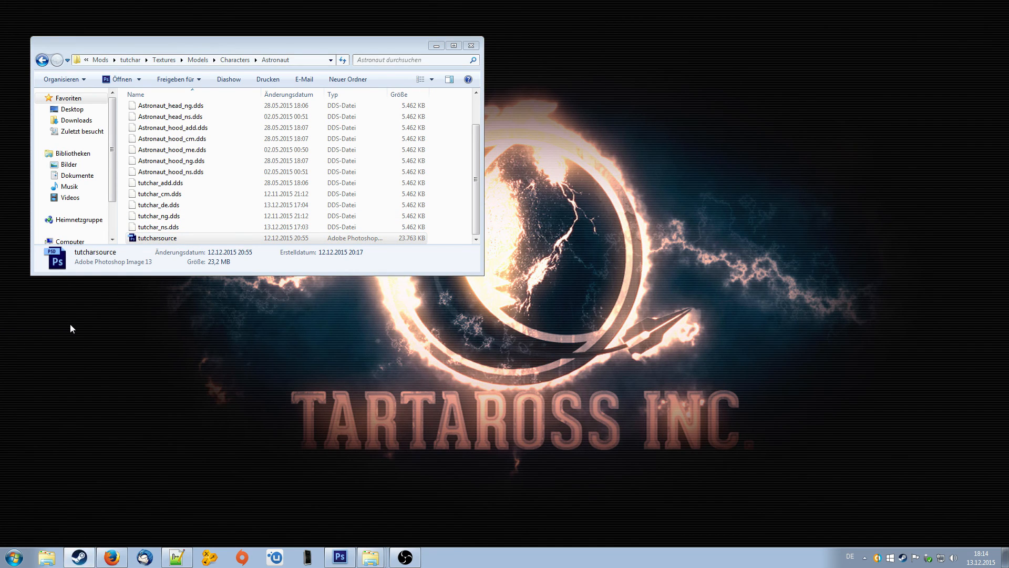
pyautogui.moveTo(257, 67); pyautogui.dragTo(715, 169)
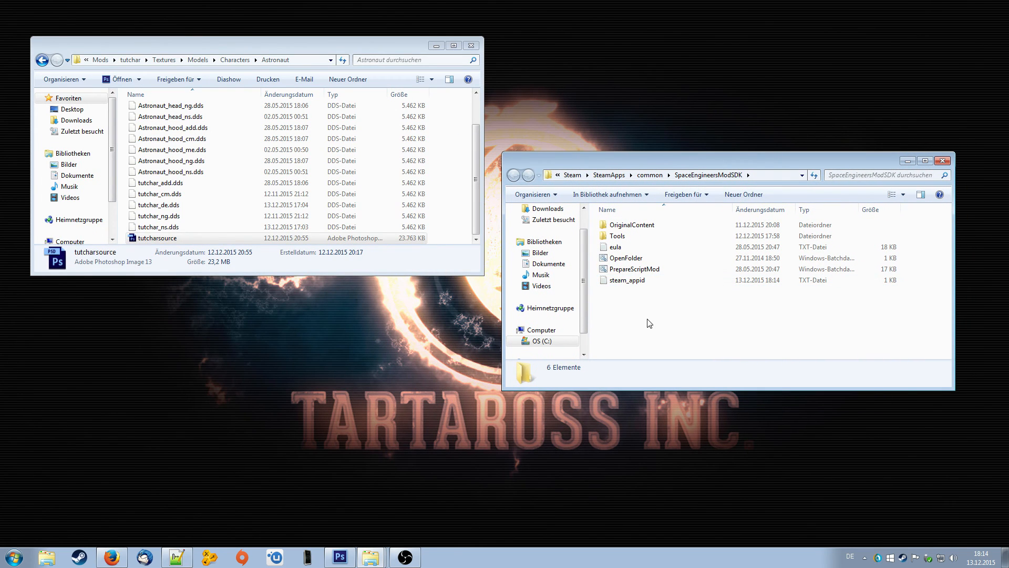
# Navigate in the SpaceEngineersModSDK folder to Tools, Space texture converter, Textures converter
pyautogui.doubleClick(619, 236)
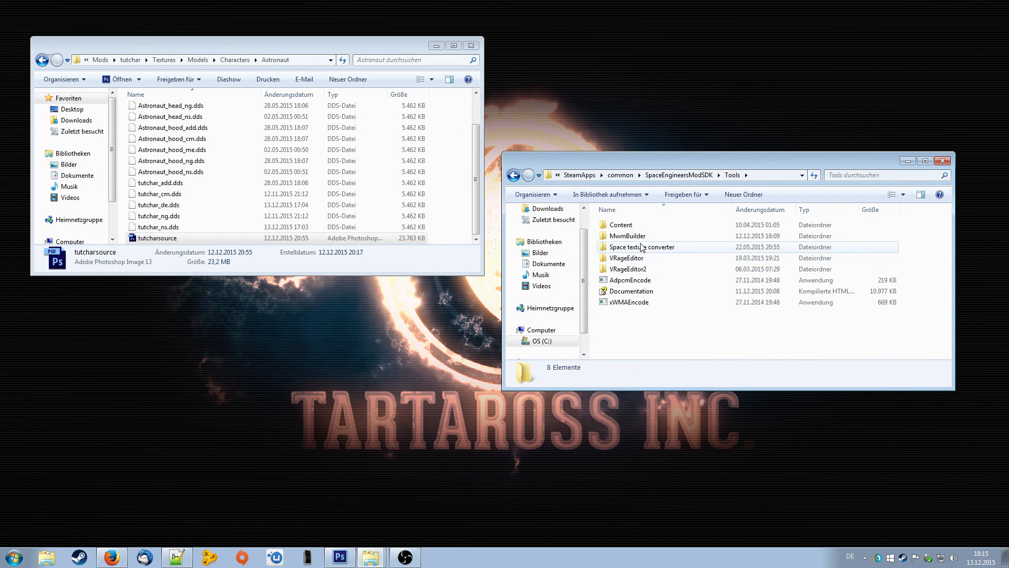
pyautogui.doubleClick(642, 247)
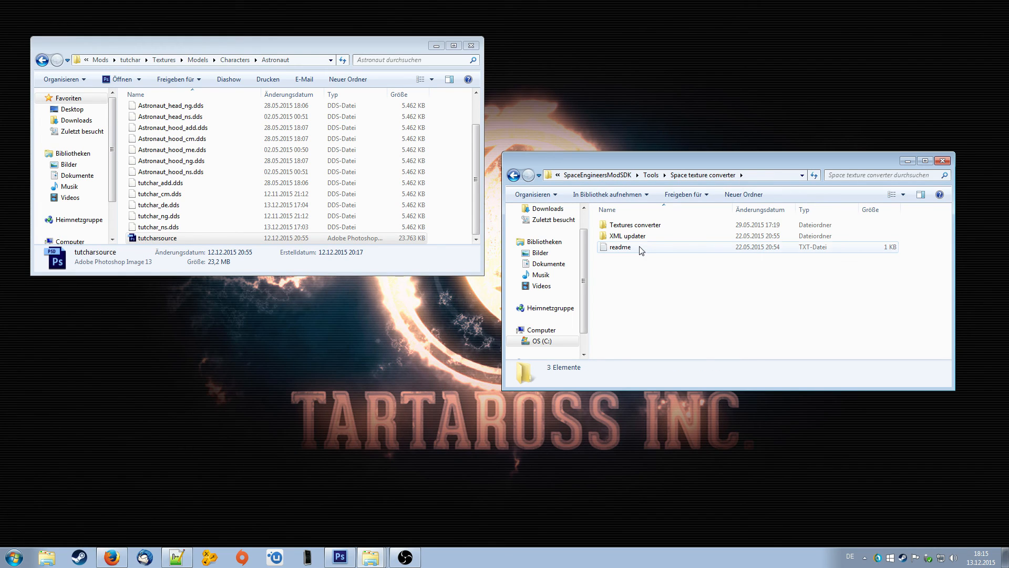
pyautogui.doubleClick(634, 225)
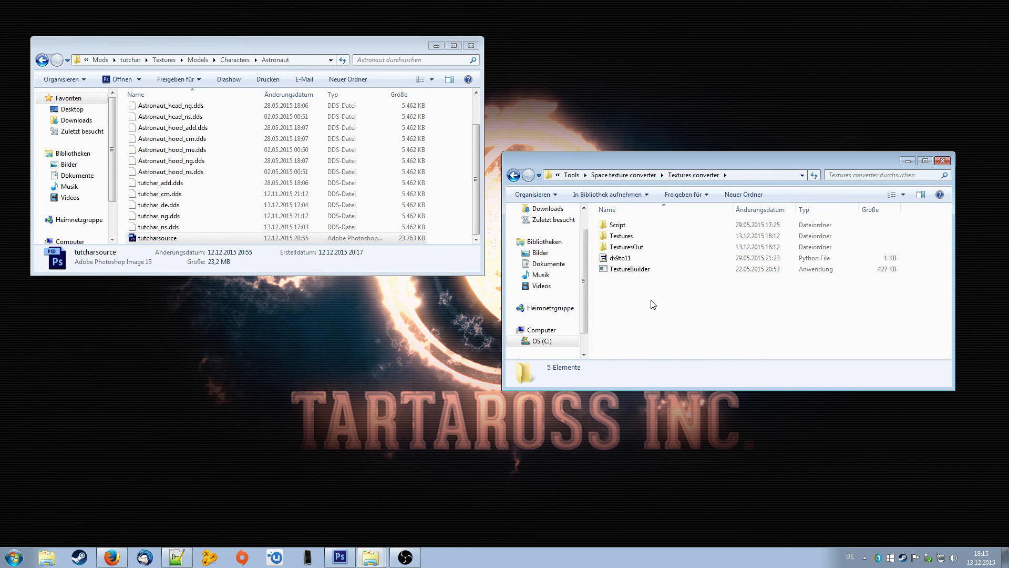
# Check the contents of the Textures and TexturesOut folders, returning to the Textures converter folder
pyautogui.doubleClick(624, 236)
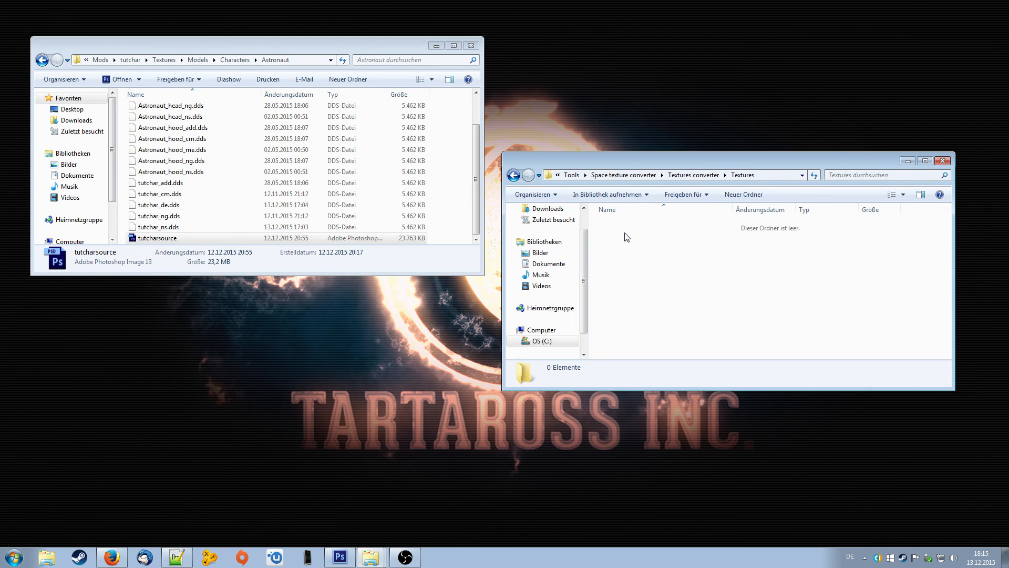
pyautogui.click(514, 176)
pyautogui.doubleClick(615, 247)
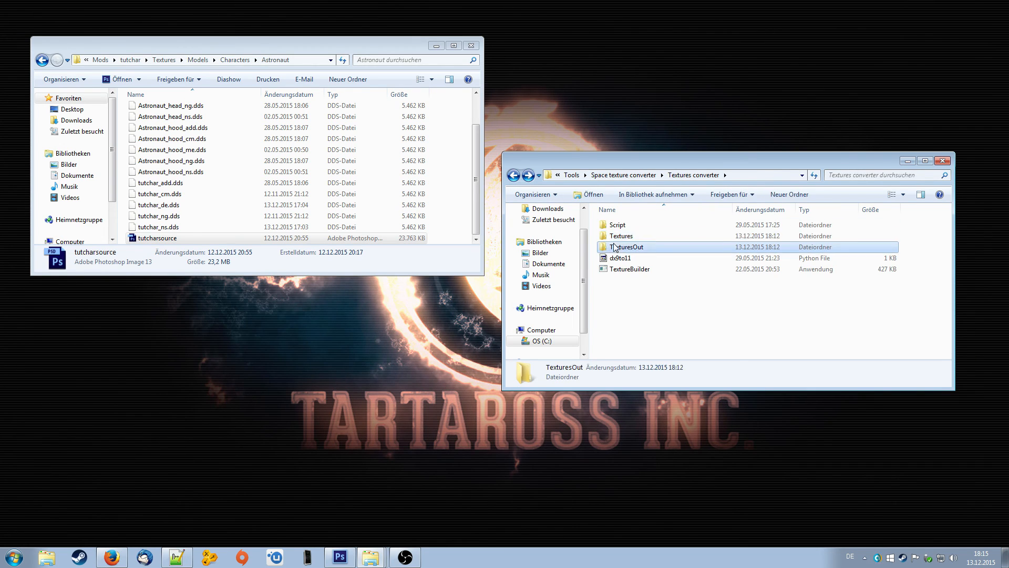
pyautogui.click(514, 176)
pyautogui.click(657, 314)
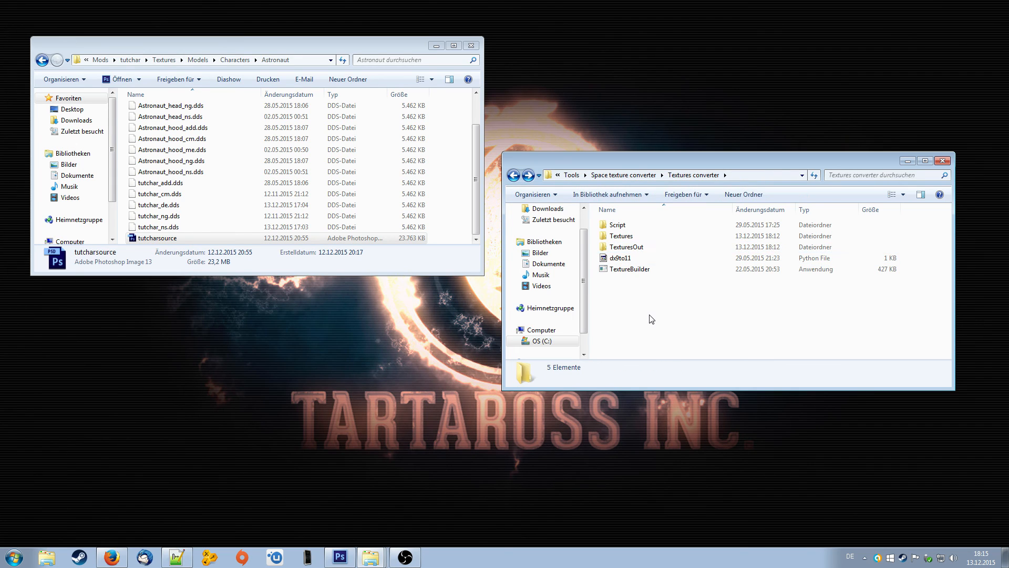
# Open the dx9to11 Python script in Notepad++ and examine its code, highlighting the source and destination folder names
pyautogui.rightClick(627, 259)
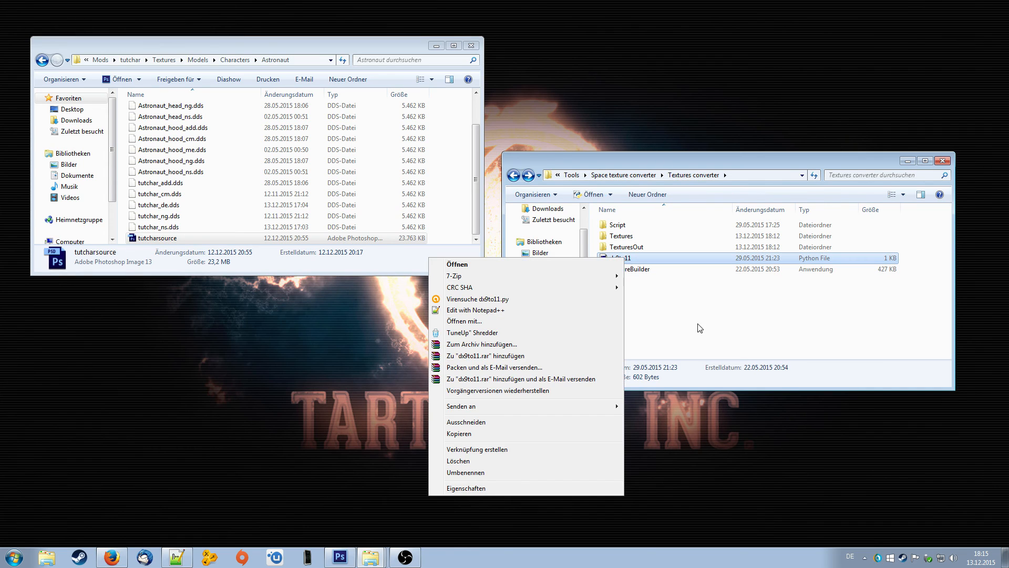
pyautogui.click(496, 311)
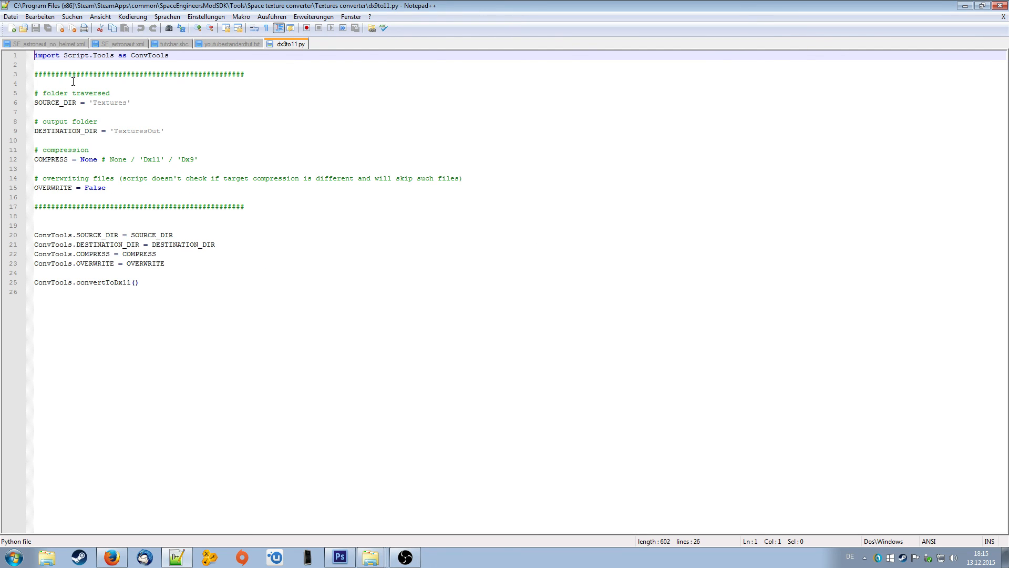
pyautogui.moveTo(163, 282); pyautogui.dragTo(32, 54)
pyautogui.click(226, 274)
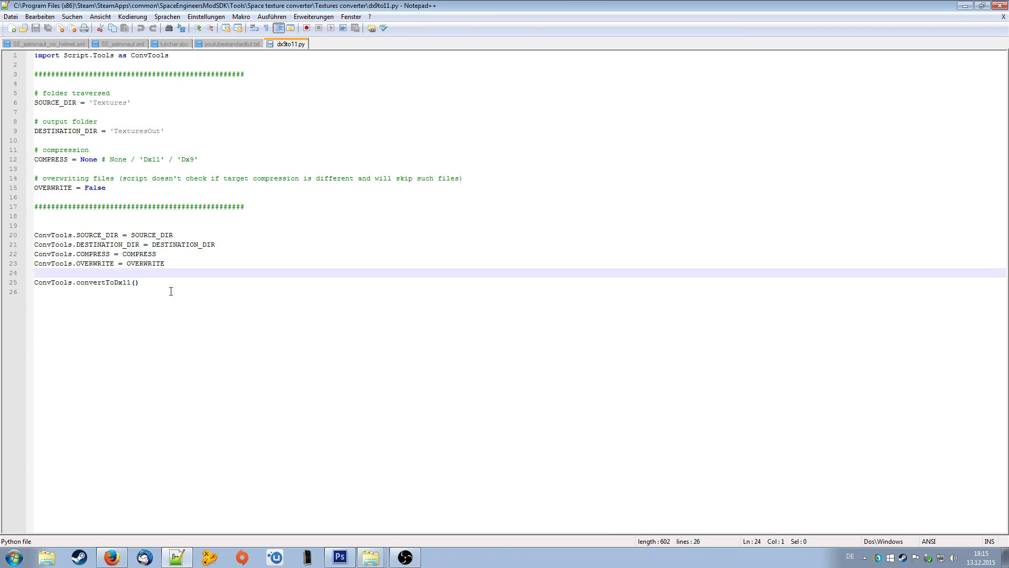
pyautogui.moveTo(155, 289); pyautogui.dragTo(33, 55)
pyautogui.click(250, 290)
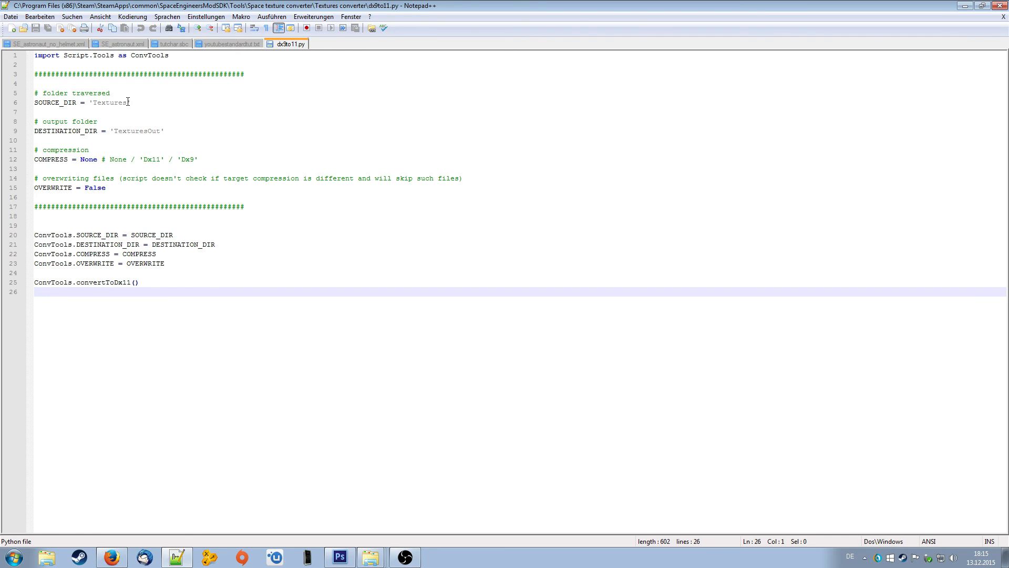
pyautogui.moveTo(128, 102); pyautogui.dragTo(95, 100)
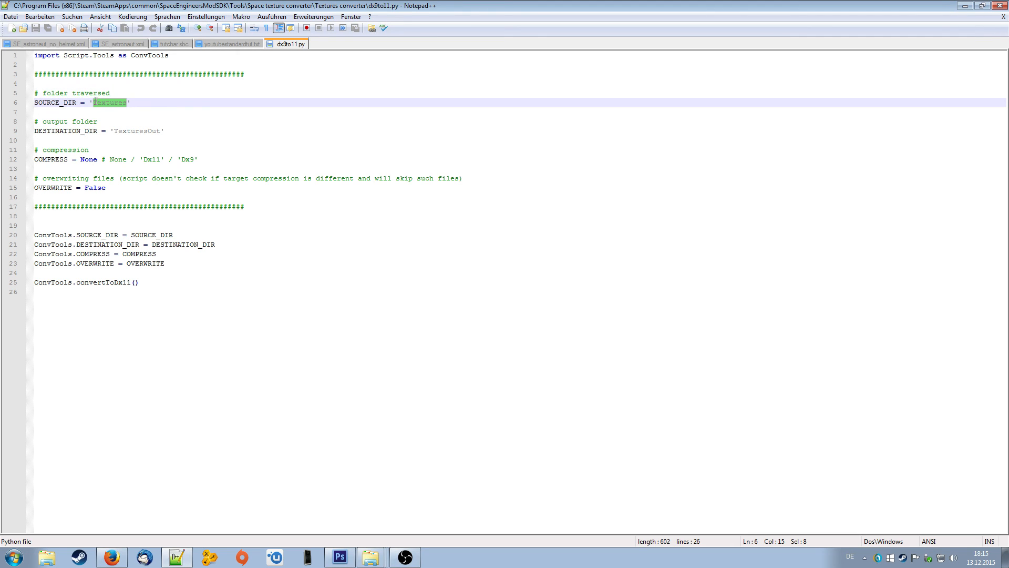
pyautogui.moveTo(162, 131); pyautogui.dragTo(118, 129)
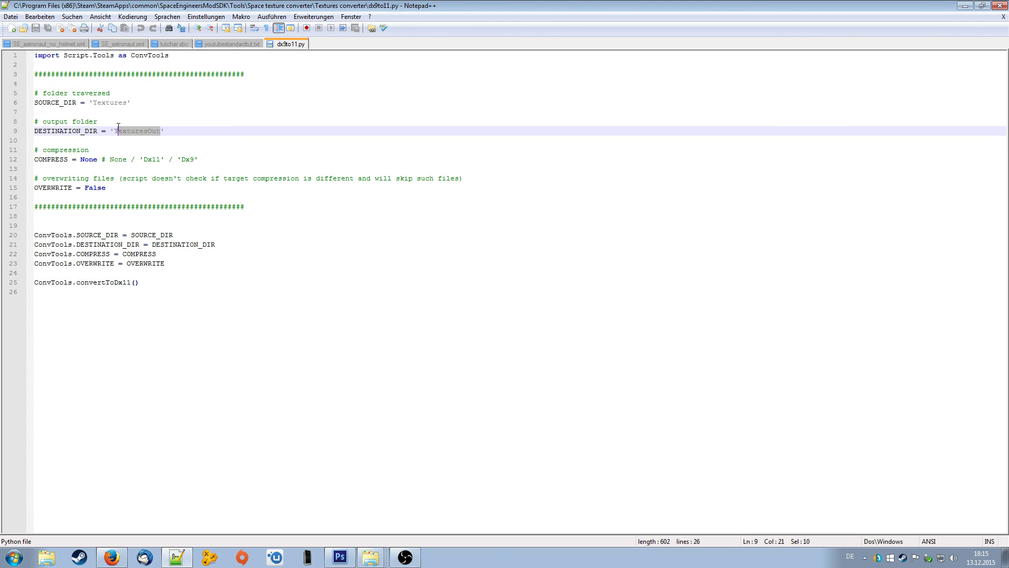
# Close the dx9to11 script, minimize Notepad++ and place the Textures converter folder beside the Astronaut folder
pyautogui.click(302, 87)
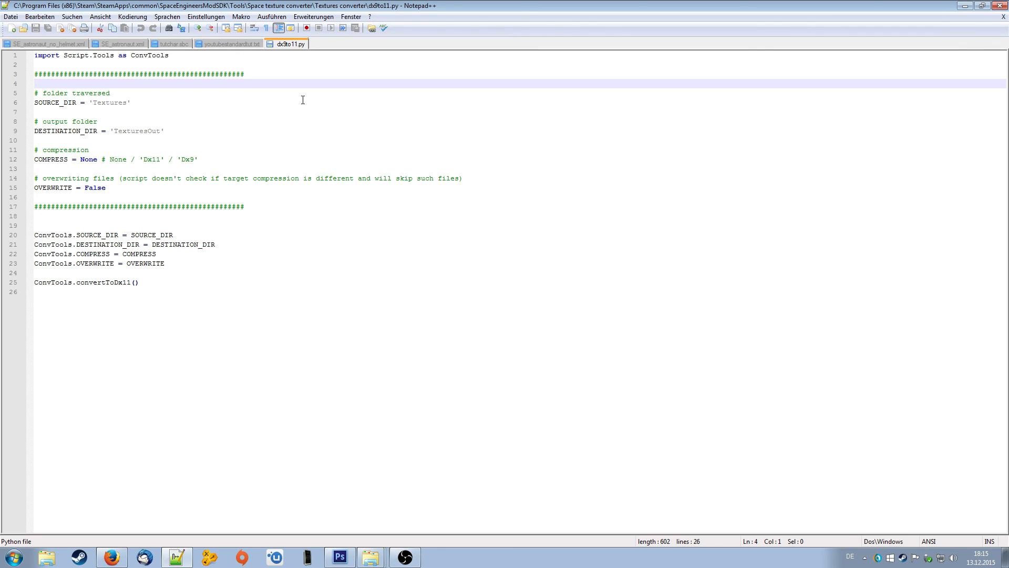
pyautogui.click(1003, 18)
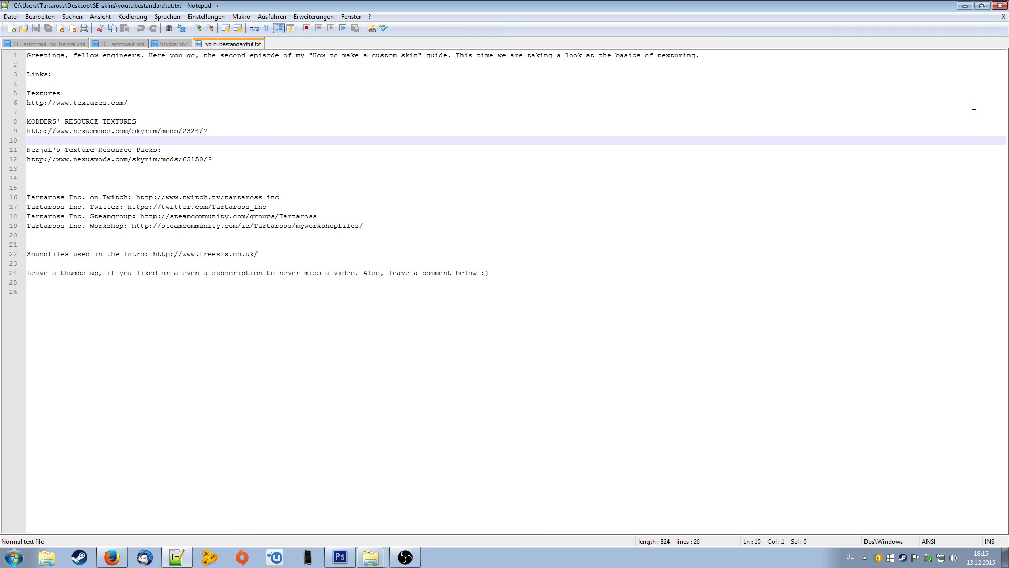
pyautogui.click(967, 6)
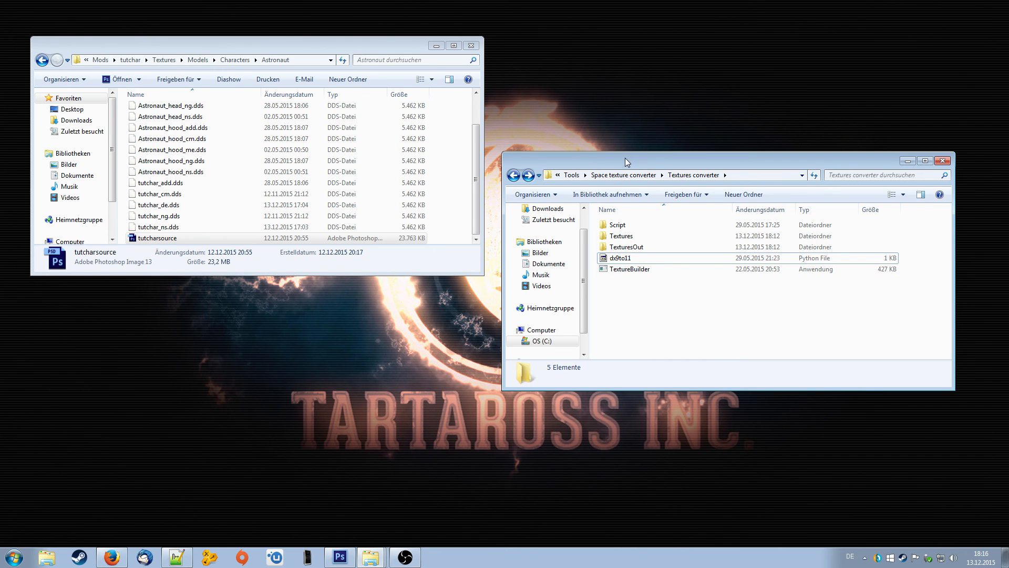
pyautogui.moveTo(625, 160); pyautogui.dragTo(618, 52)
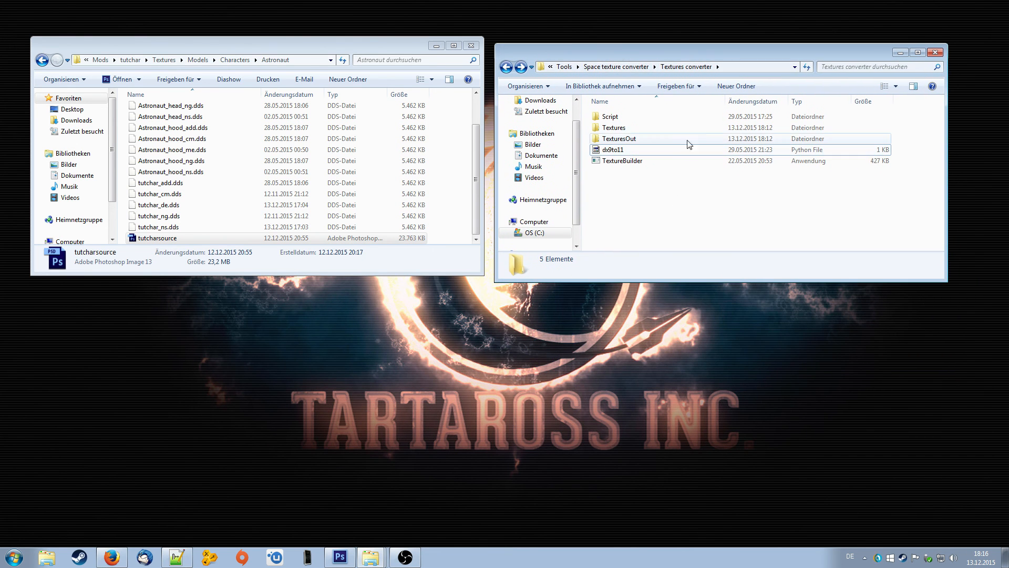
# Copy tutchar_de.dds and tutchar_ns.dds from the Astronaut folder into the converter's Textures folder
pyautogui.click(266, 51)
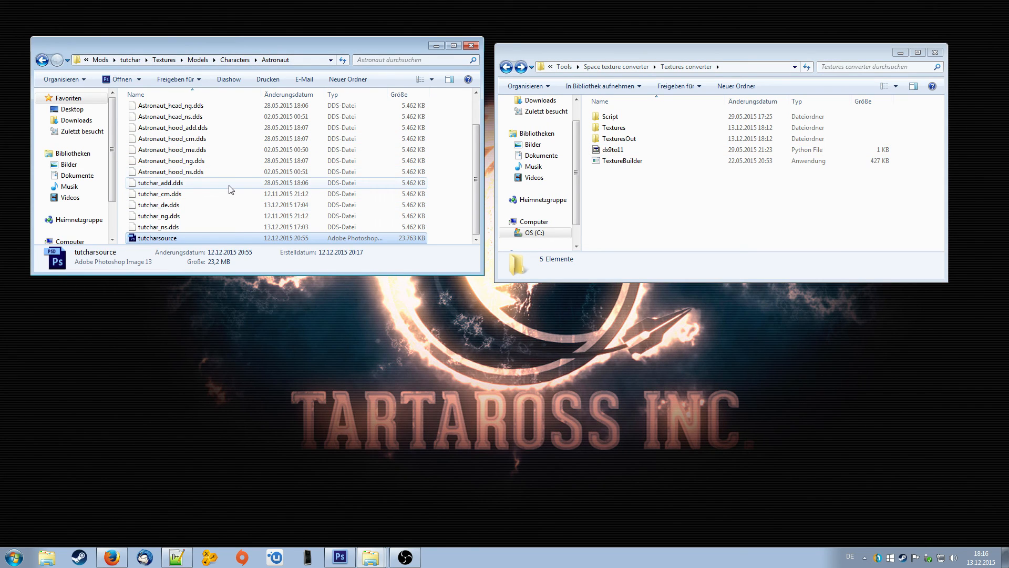
pyautogui.click(179, 205)
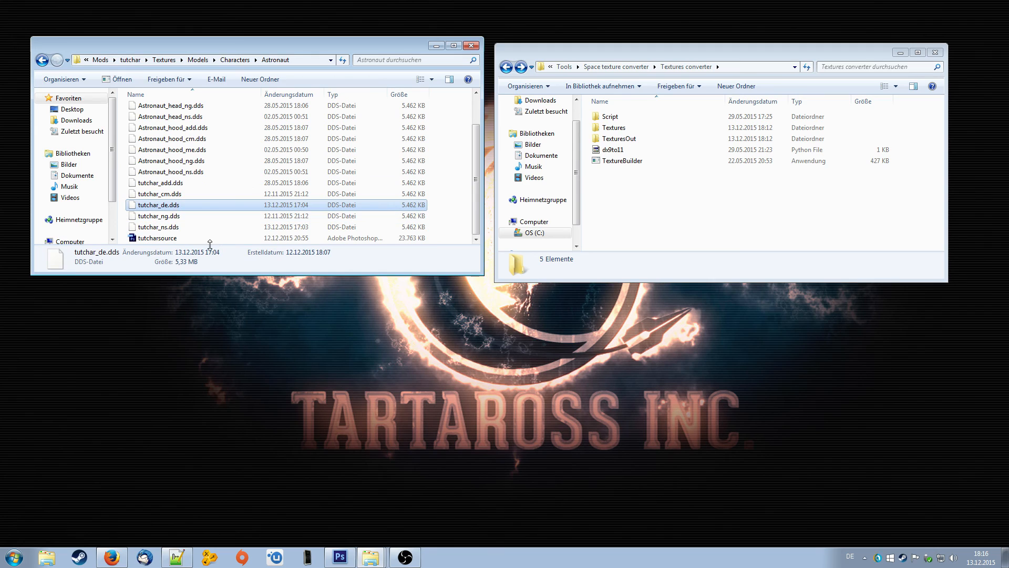
pyautogui.keyDown('ctrl'); pyautogui.click(178, 227); pyautogui.keyUp('ctrl')
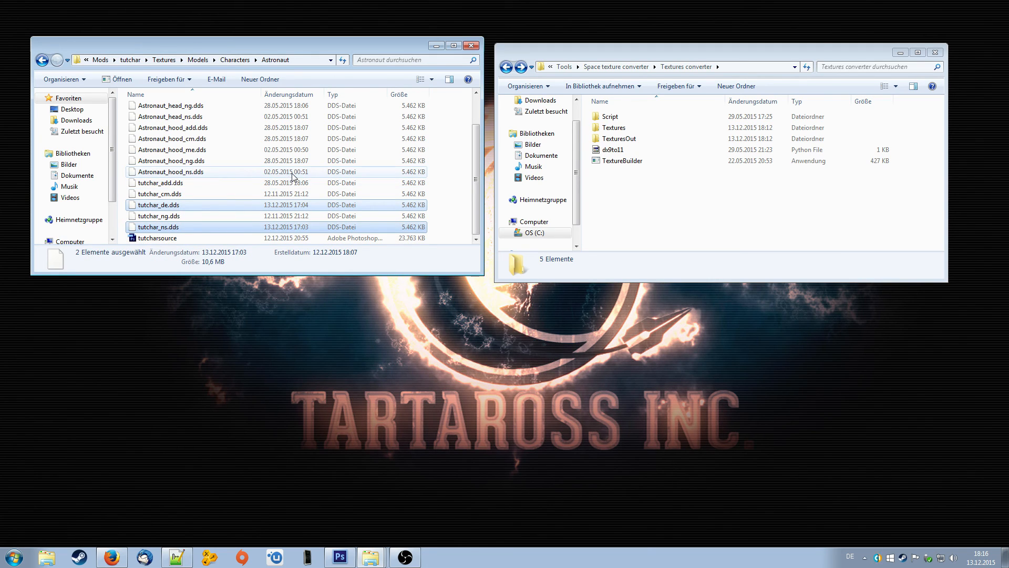
pyautogui.doubleClick(607, 127)
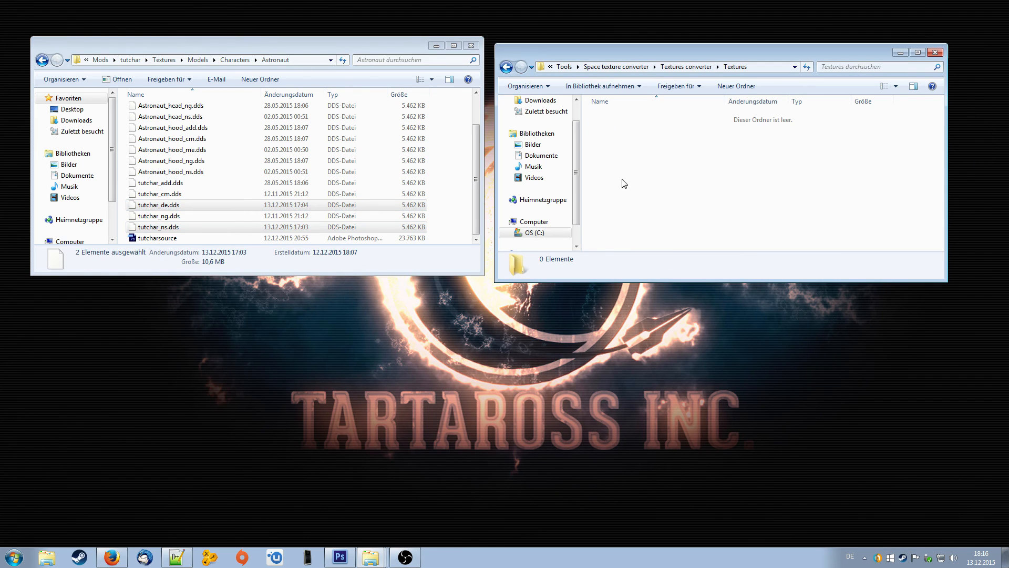
pyautogui.hotkey('ctrl', 'v')
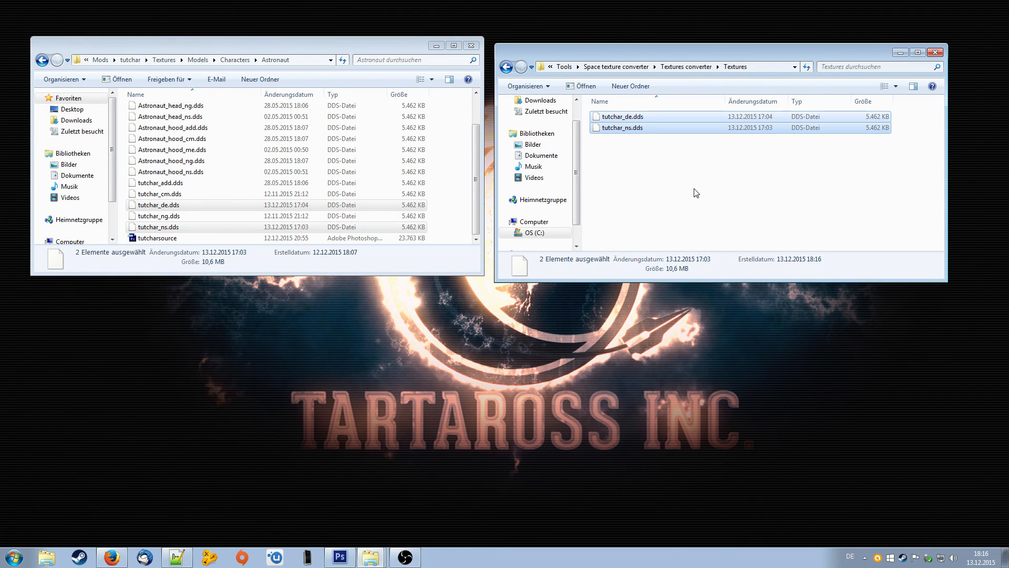
# Return to the Textures converter folder and run the dx9to11 script to convert the copied textures
pyautogui.click(507, 68)
pyautogui.doubleClick(617, 127)
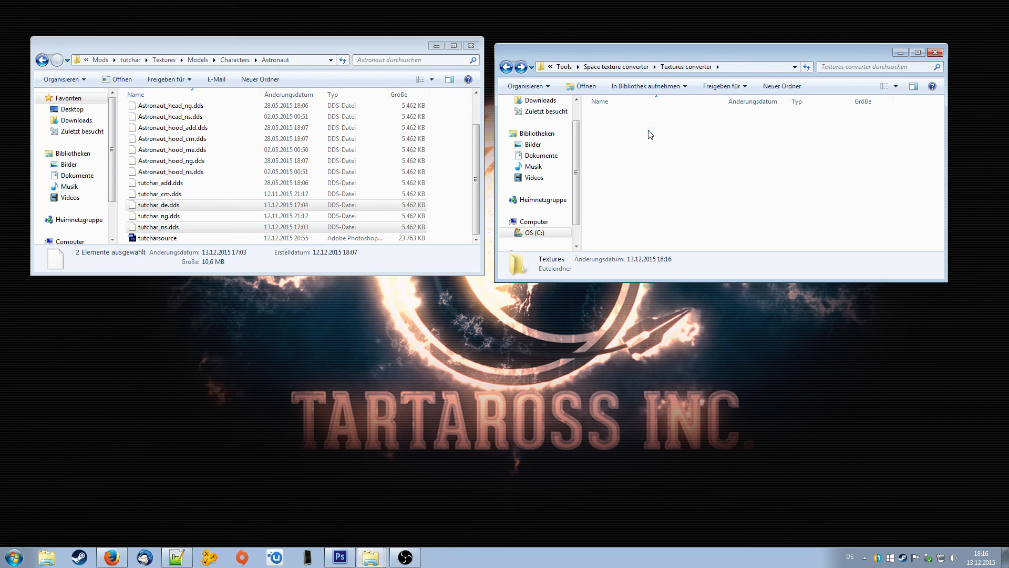
pyautogui.click(507, 67)
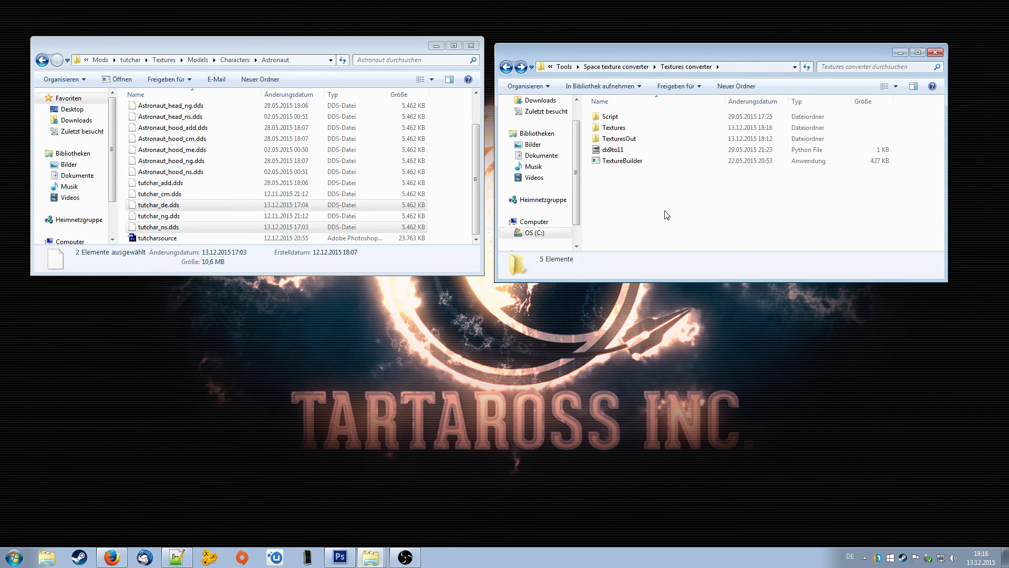
pyautogui.click(611, 154)
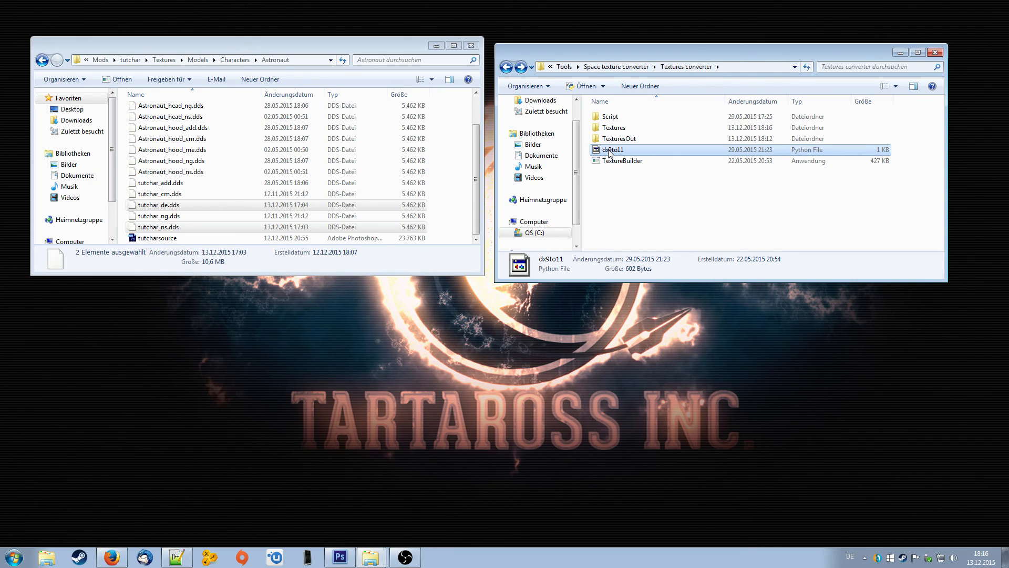
pyautogui.doubleClick(613, 152)
pyautogui.click(644, 230)
# Copy tutchar_add.dds, tutchar_cm.dds and tutchar_ng.dds from the TexturesOut folder into the Astronaut folder, replacing the existing files
pyautogui.doubleClick(618, 139)
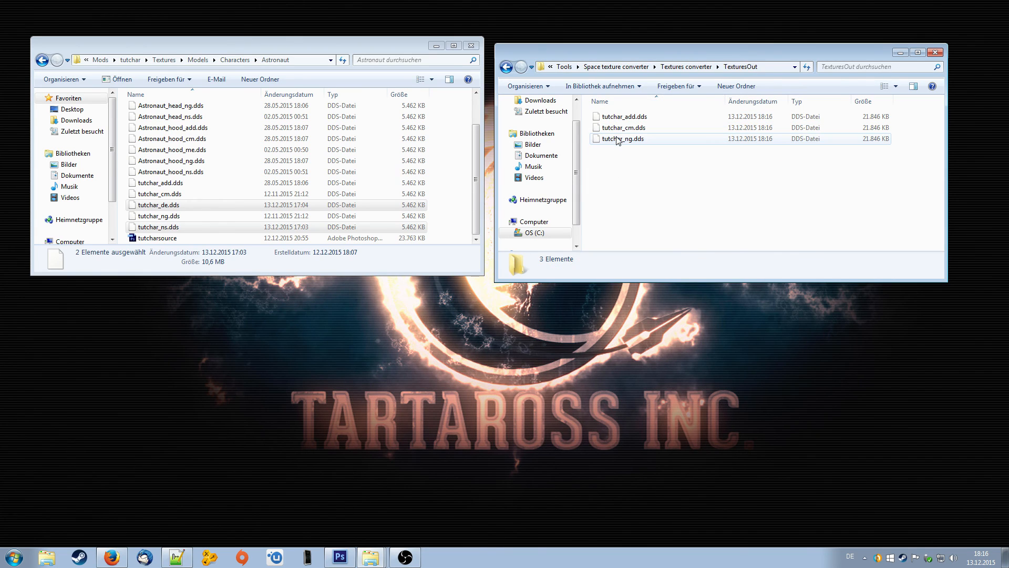
pyautogui.moveTo(628, 198); pyautogui.dragTo(619, 114)
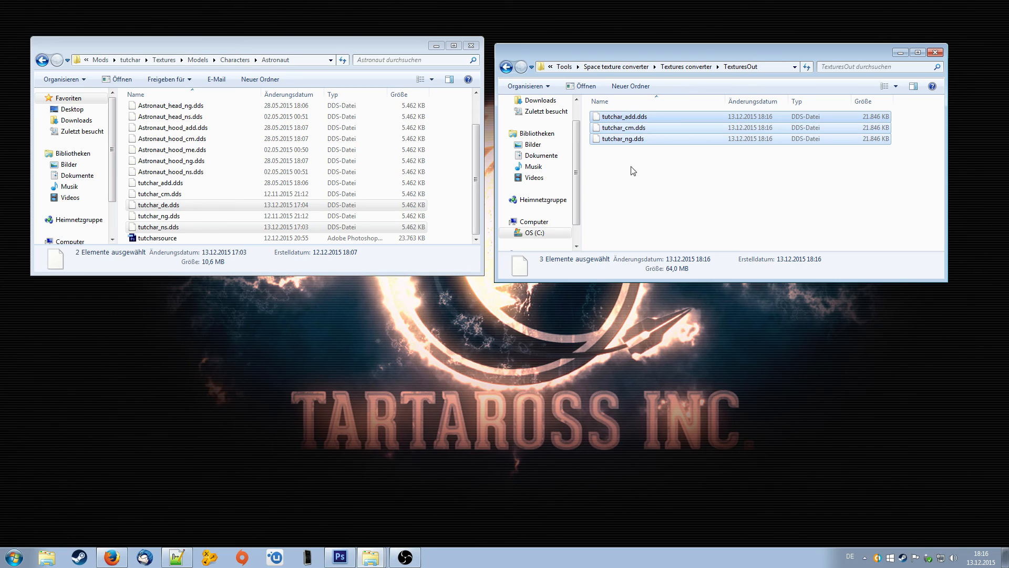
pyautogui.click(634, 186)
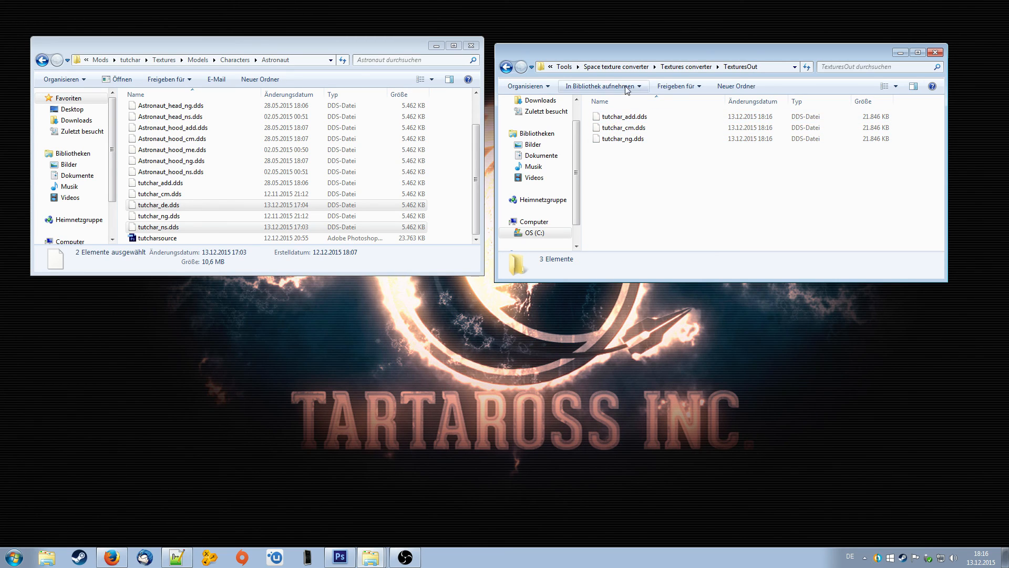
pyautogui.moveTo(624, 182); pyautogui.dragTo(610, 115)
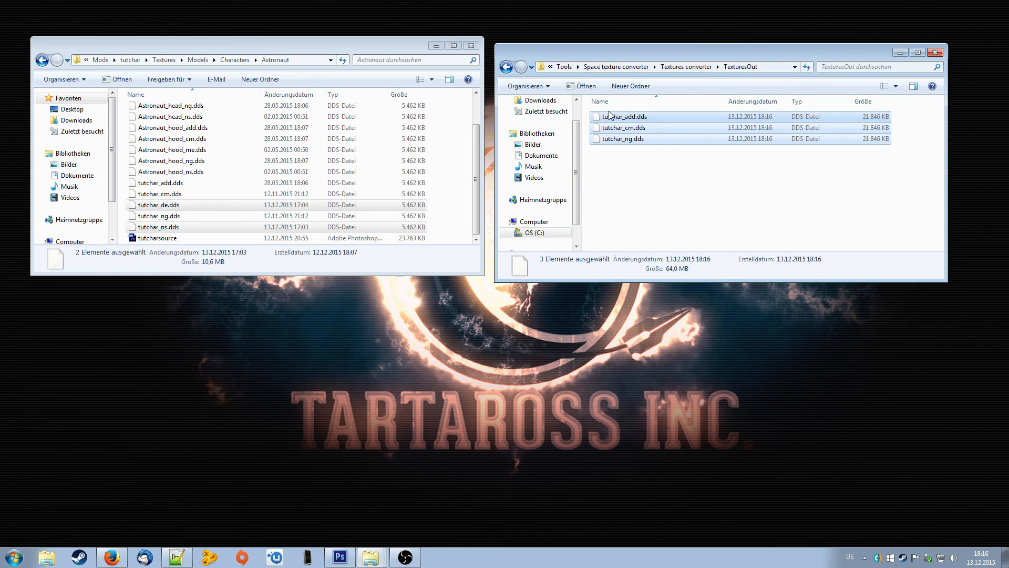
pyautogui.click(364, 44)
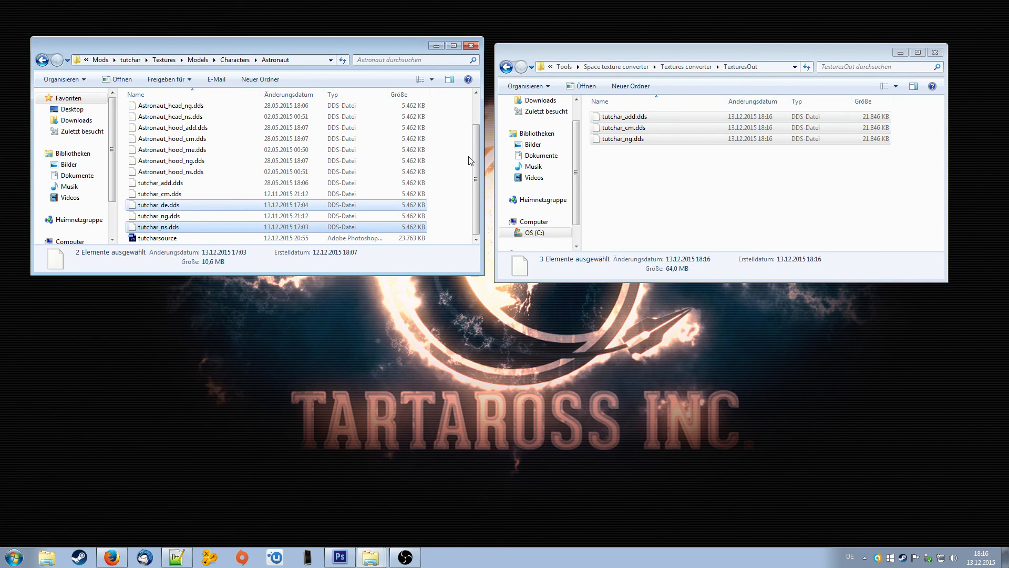
pyautogui.click(469, 158)
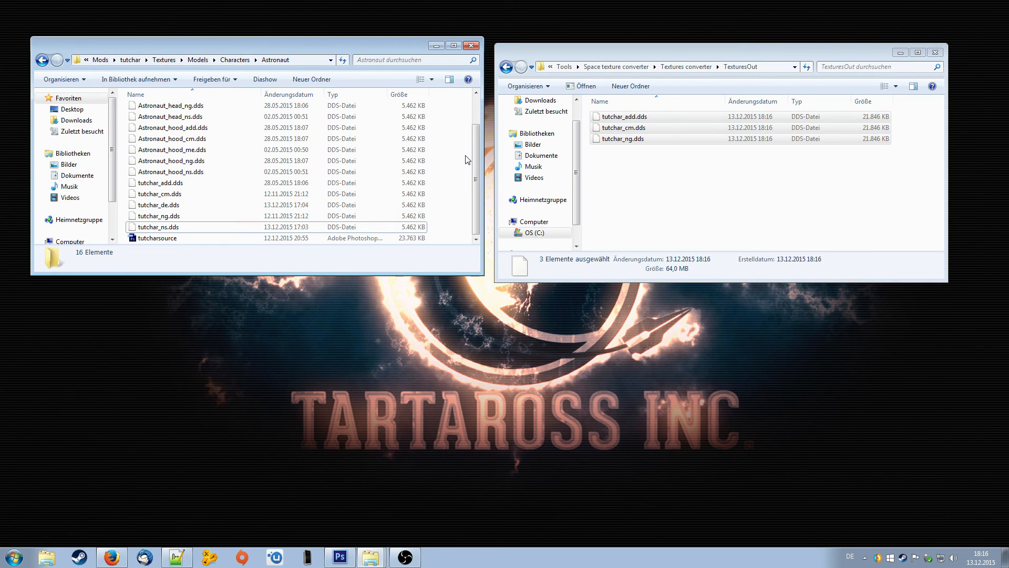
pyautogui.hotkey('ctrl', 'v')
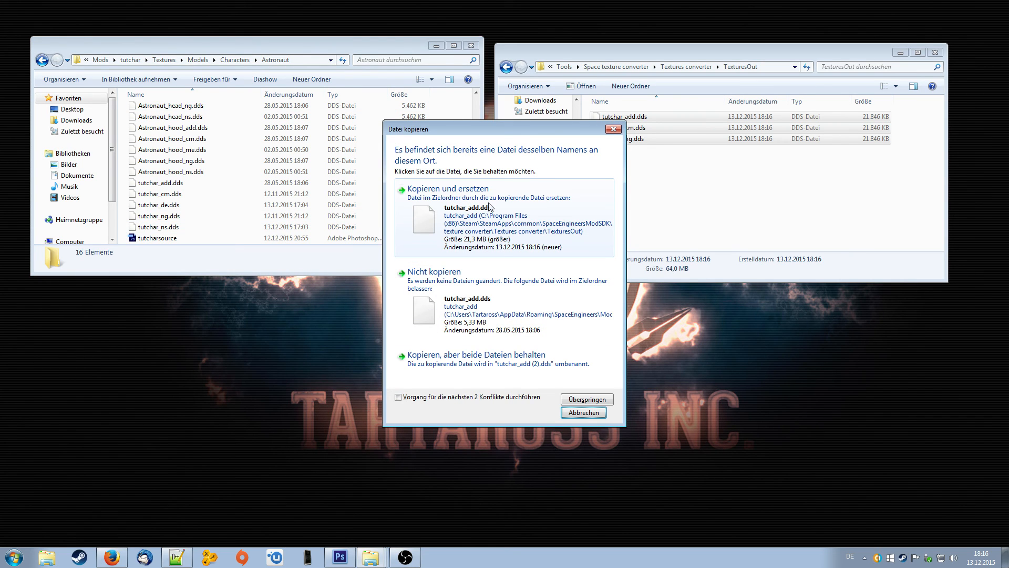
pyautogui.click(517, 216)
pyautogui.click(517, 216)
pyautogui.click(518, 216)
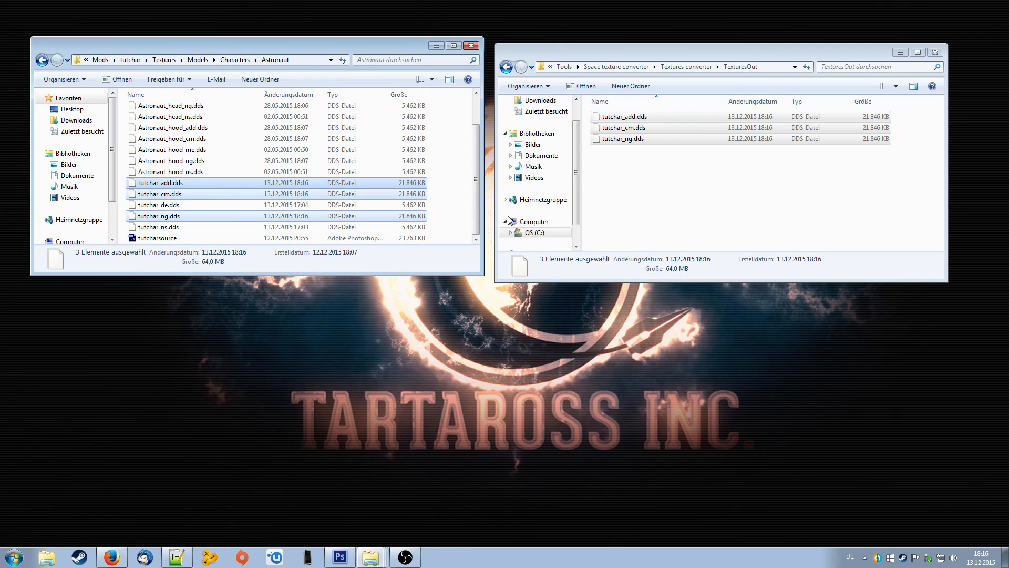
# Minimize the TexturesOut folder, switch to Photoshop and place the Astronaut folder in front of it
pyautogui.click(449, 181)
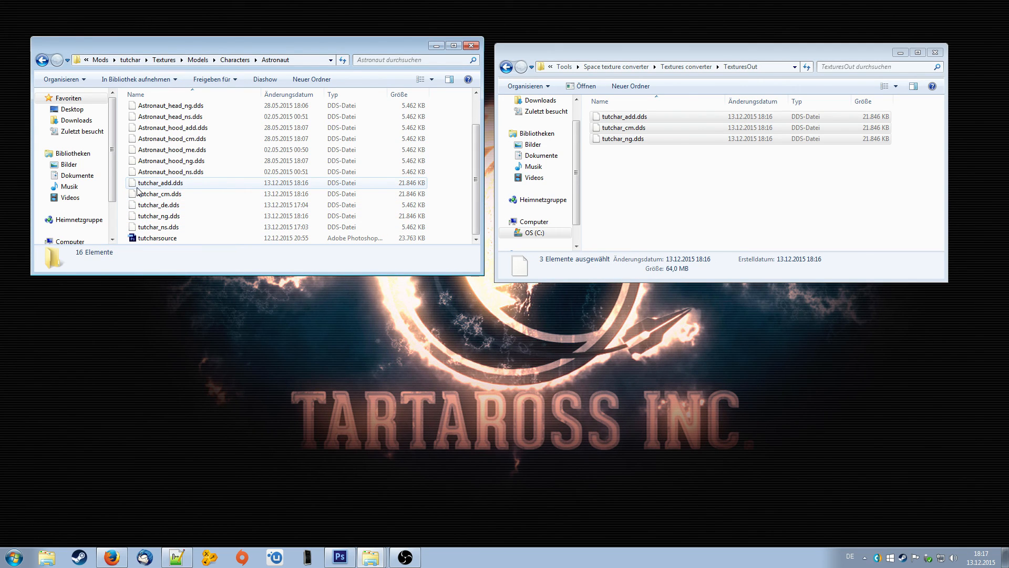
pyautogui.moveTo(366, 46)
pyautogui.mouseDown()
pyautogui.moveTo(346, 37)
pyautogui.moveTo(348, 52)
pyautogui.mouseUp()
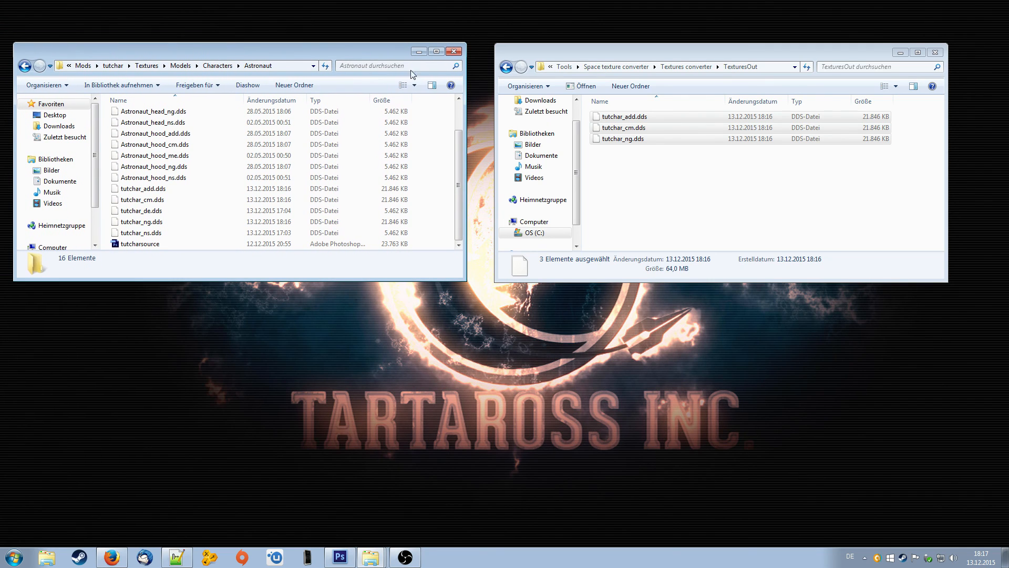
pyautogui.click(899, 52)
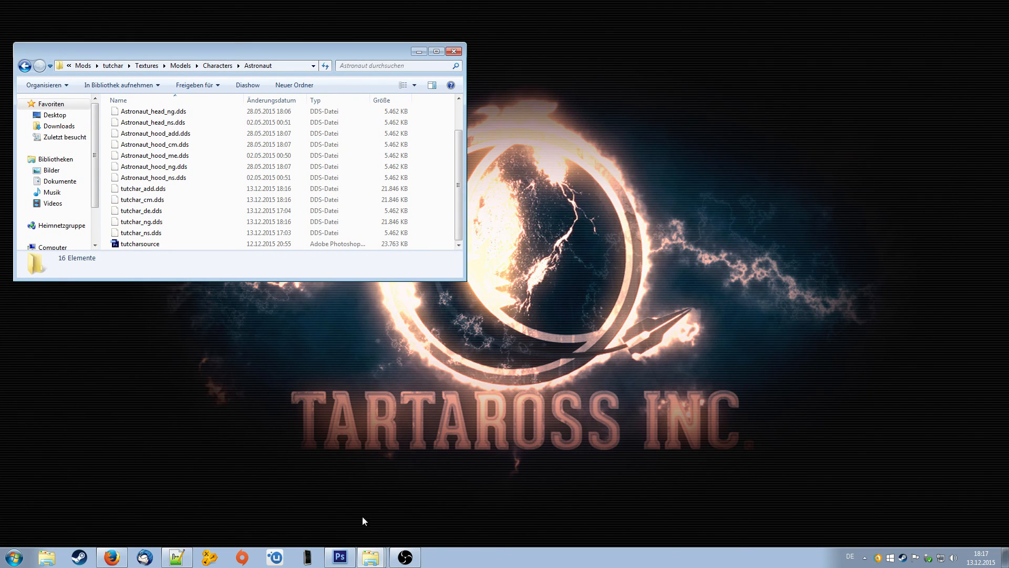
pyautogui.click(340, 556)
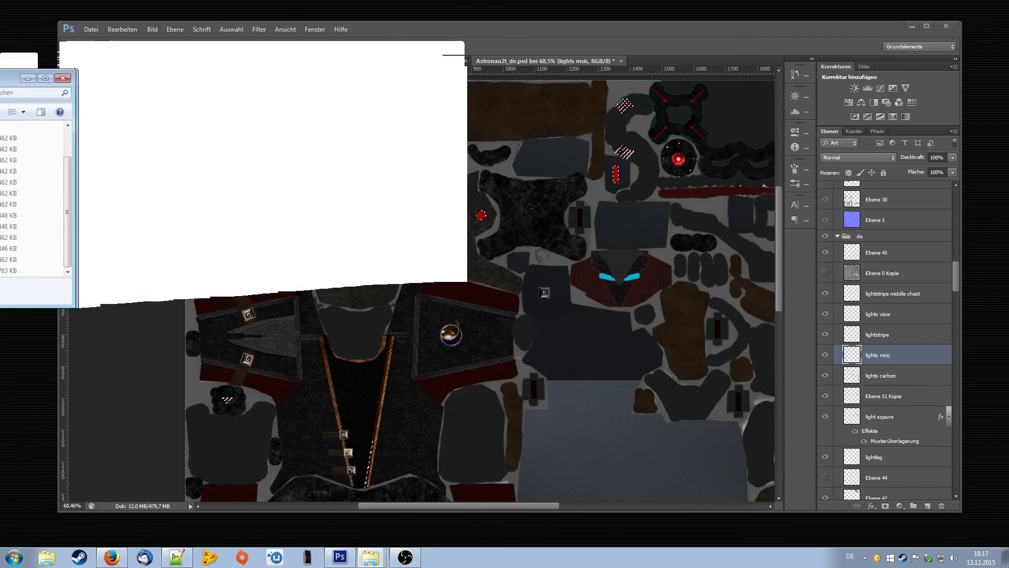
pyautogui.moveTo(0, 74); pyautogui.dragTo(124, 255)
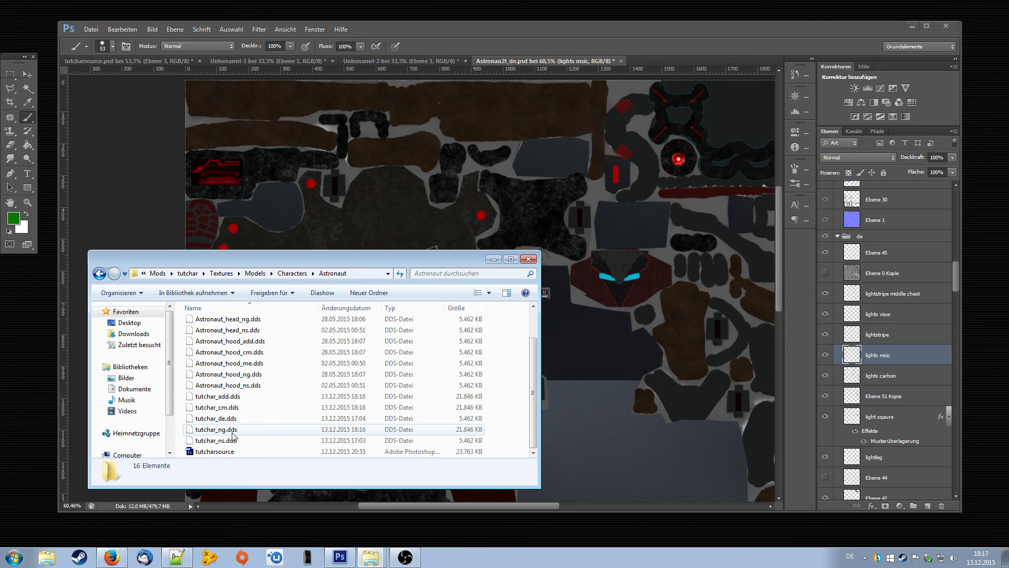
# Open tutchar_cm.dds from the Astronaut folder in Photoshop as a new document, confirming the import options
pyautogui.click(229, 408)
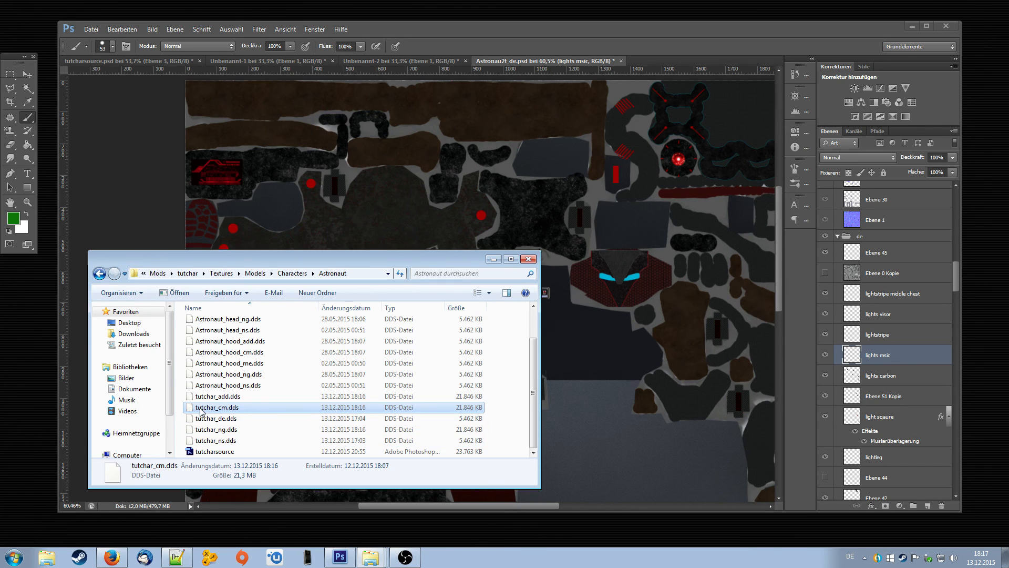
pyautogui.moveTo(200, 411); pyautogui.dragTo(466, 44)
pyautogui.click(550, 254)
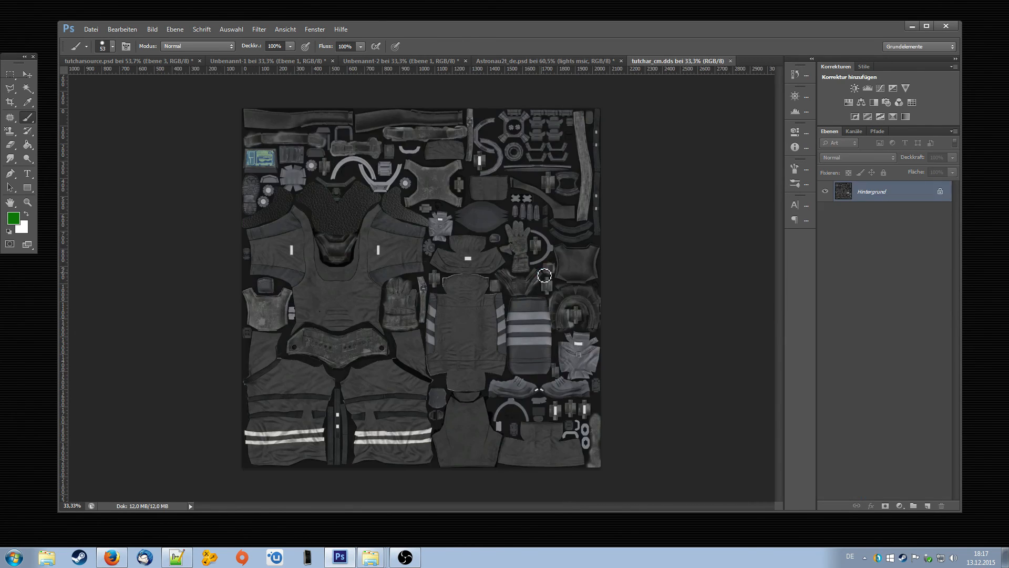
# Add a new alpha channel to tutchar_cm.dds and show it together with the RGB channels
pyautogui.click(854, 131)
pyautogui.click(829, 132)
pyautogui.click(855, 132)
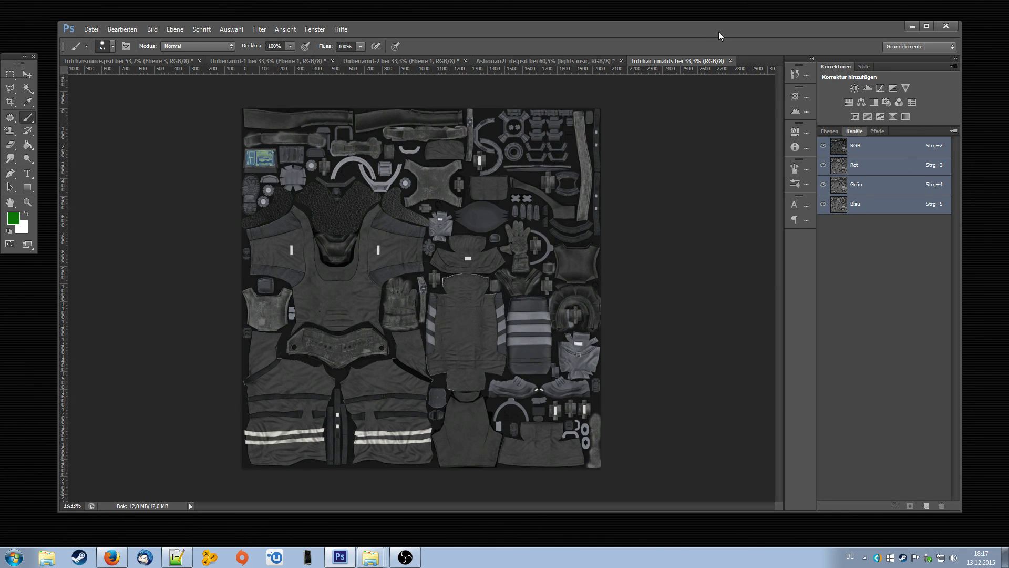
pyautogui.click(927, 506)
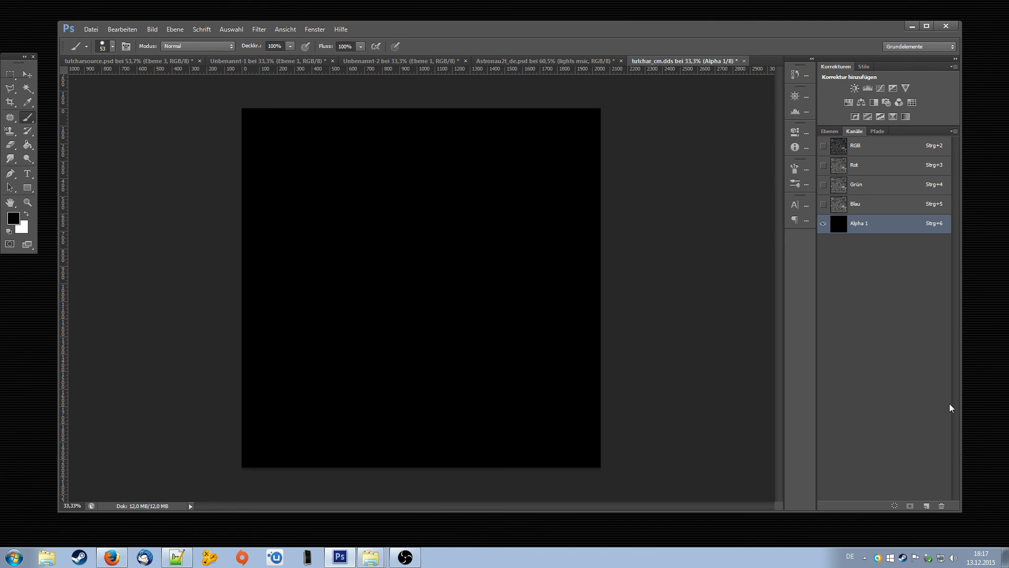
pyautogui.click(831, 132)
pyautogui.click(854, 132)
pyautogui.click(823, 145)
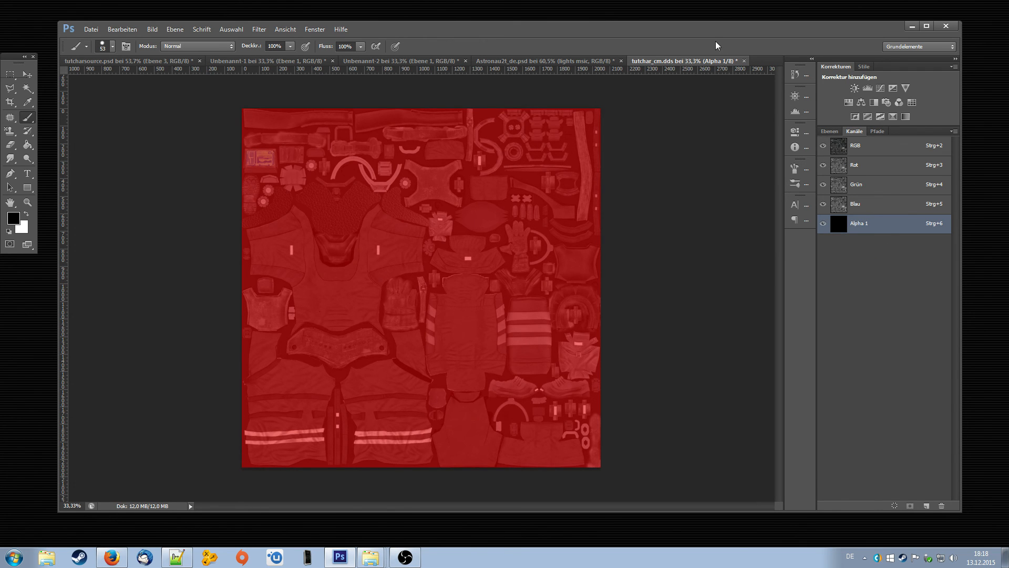
# Paint the oval visor piece white in the alpha channel with the brush, covering it completely
pyautogui.scroll(6, 512, 220)
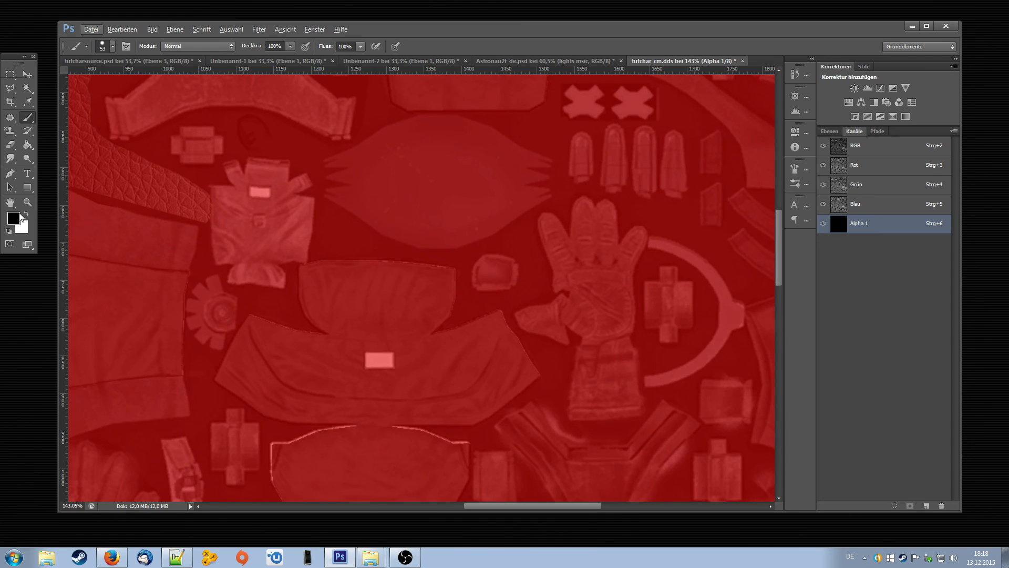
pyautogui.click(24, 214)
pyautogui.moveTo(415, 223)
pyautogui.mouseDown()
pyautogui.moveTo(441, 226)
pyautogui.moveTo(524, 154)
pyautogui.mouseUp()
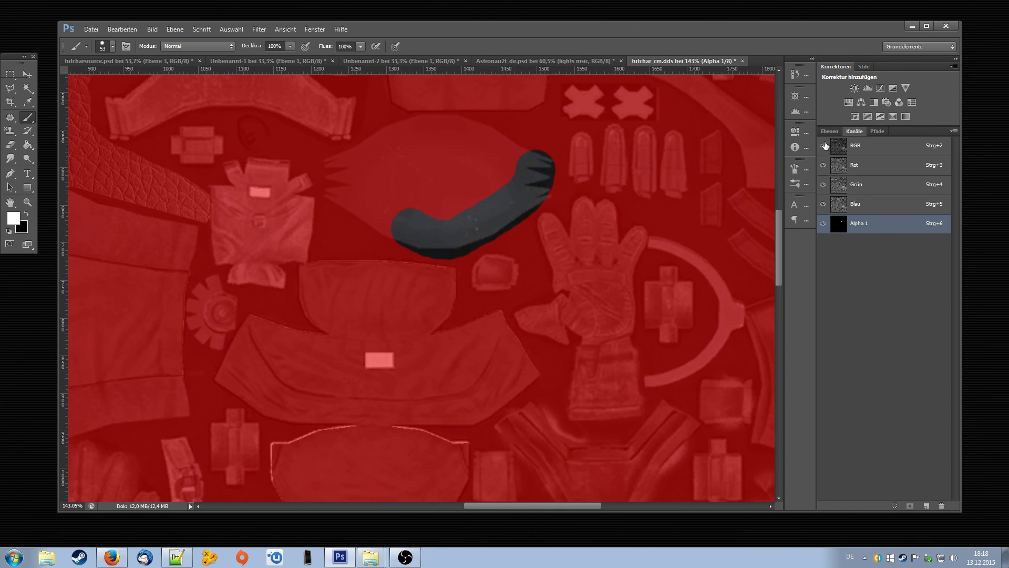
pyautogui.moveTo(539, 161)
pyautogui.mouseDown()
pyautogui.moveTo(439, 127)
pyautogui.moveTo(475, 128)
pyautogui.moveTo(492, 138)
pyautogui.moveTo(422, 119)
pyautogui.moveTo(328, 158)
pyautogui.moveTo(332, 175)
pyautogui.moveTo(420, 221)
pyautogui.moveTo(420, 193)
pyautogui.moveTo(460, 205)
pyautogui.moveTo(475, 198)
pyautogui.moveTo(471, 180)
pyautogui.moveTo(369, 156)
pyautogui.mouseUp()
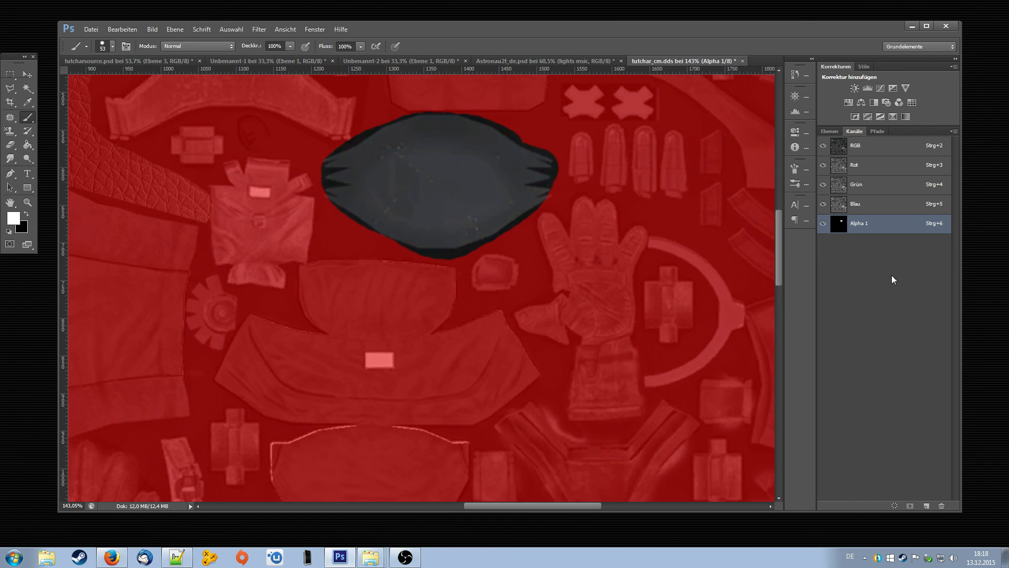
# Hide the RGB channels to view the alpha mask of the whole texture alone, and switch the foreground color to black
pyautogui.click(823, 145)
pyautogui.press('x')
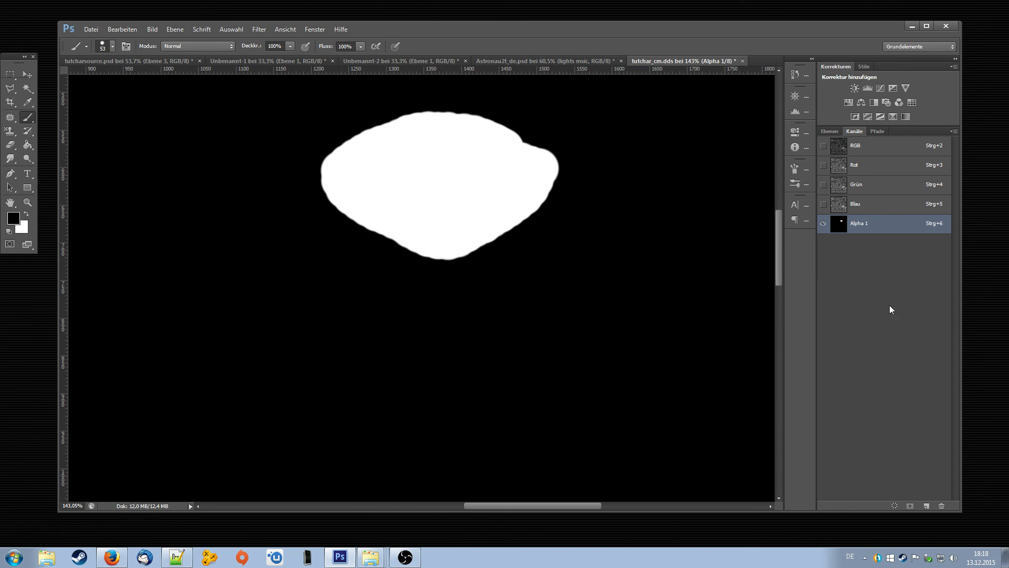
pyautogui.keyDown('alt'); pyautogui.scroll(-6, 678, 211); pyautogui.keyUp('alt')
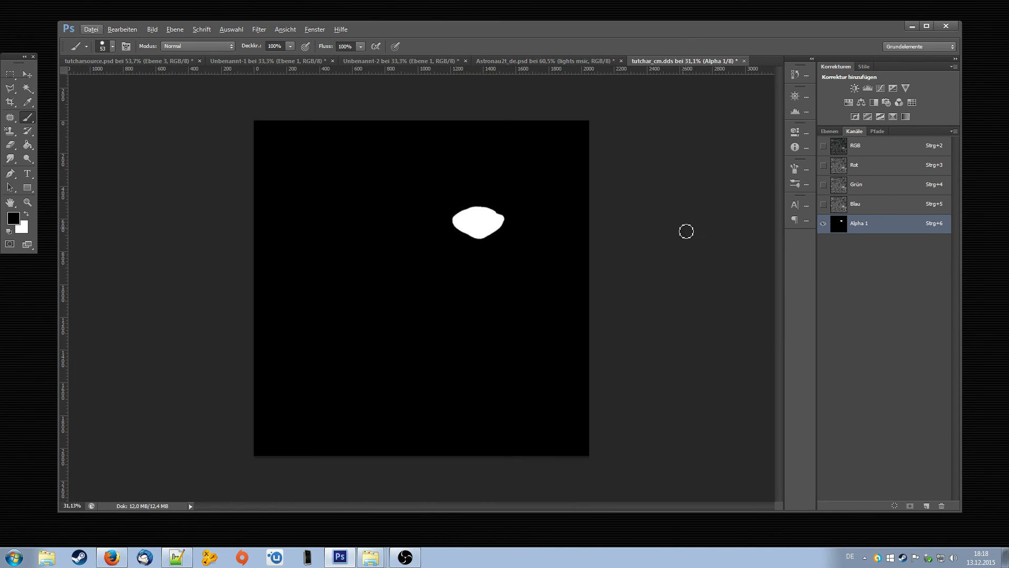
# Close tutchar_cm.dds without saving it and minimize Photoshop
pyautogui.keyDown('alt'); pyautogui.scroll(2, 513, 225); pyautogui.keyUp('alt')
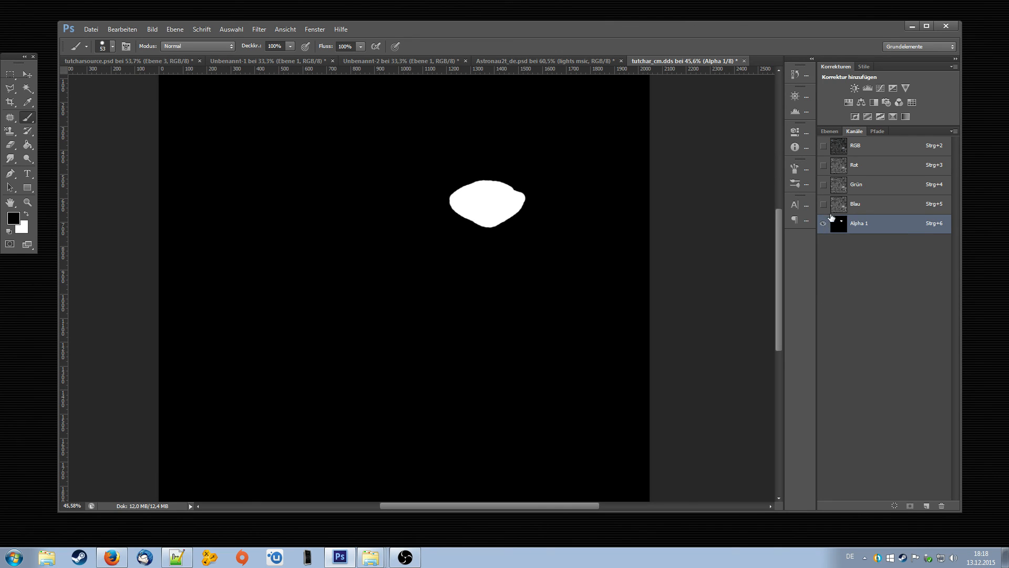
pyautogui.click(743, 61)
pyautogui.click(554, 194)
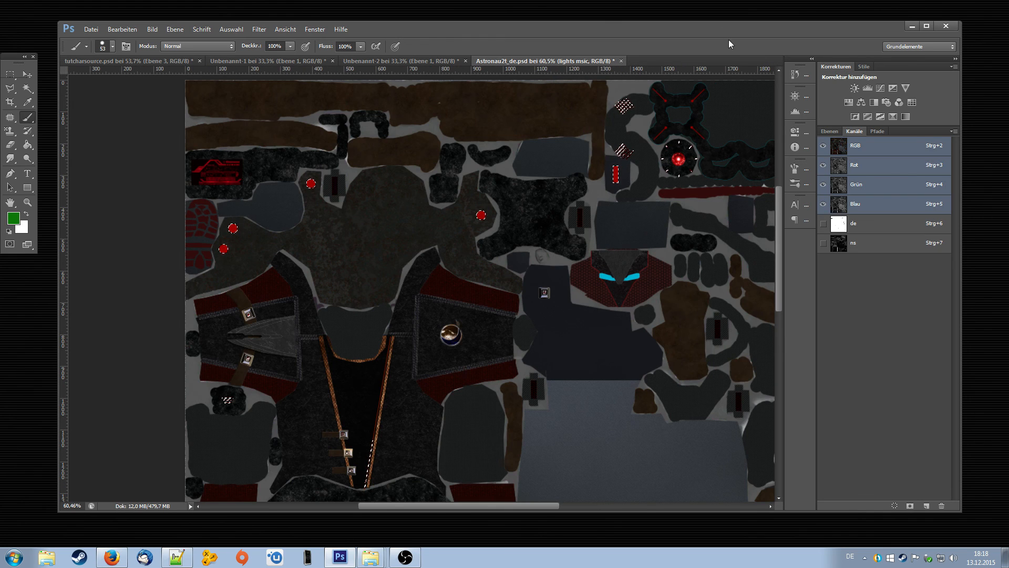
pyautogui.click(912, 26)
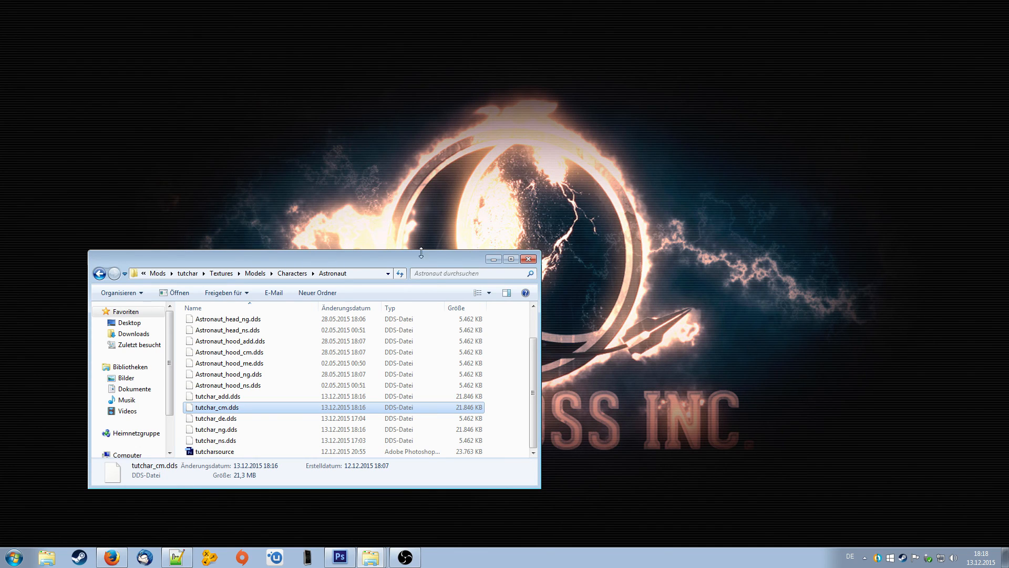
# Move the Astronaut folder window out of the way and bring up the TexturesOut folder window beside it
pyautogui.moveTo(399, 257); pyautogui.dragTo(382, 127)
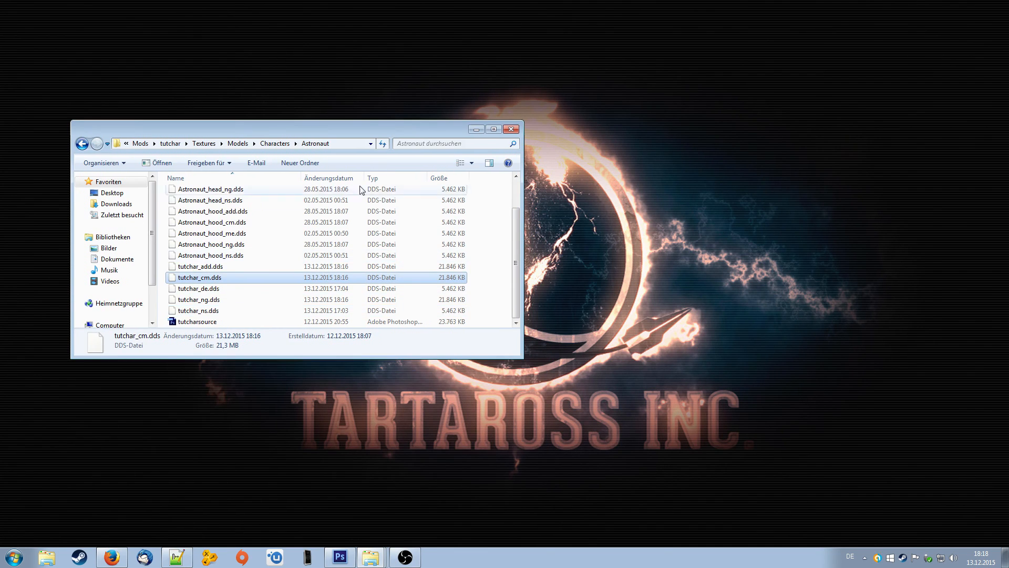
pyautogui.moveTo(317, 134); pyautogui.dragTo(271, 41)
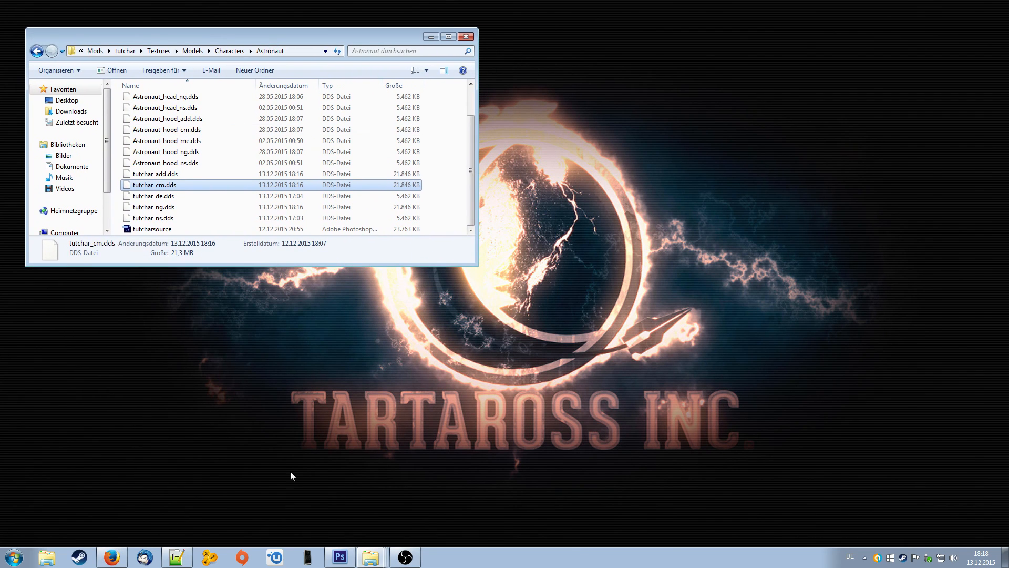
pyautogui.click(384, 560)
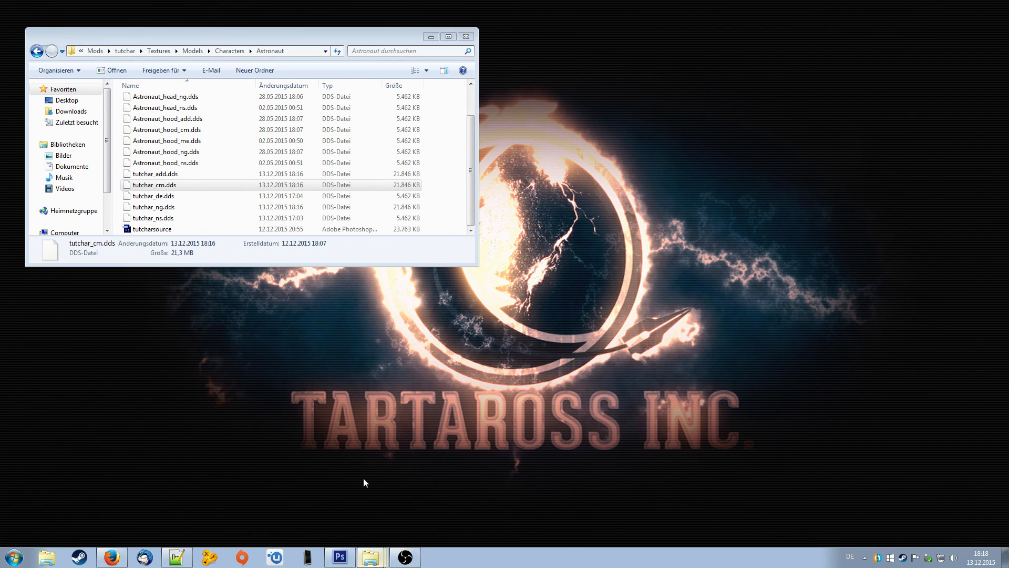
pyautogui.click(361, 532)
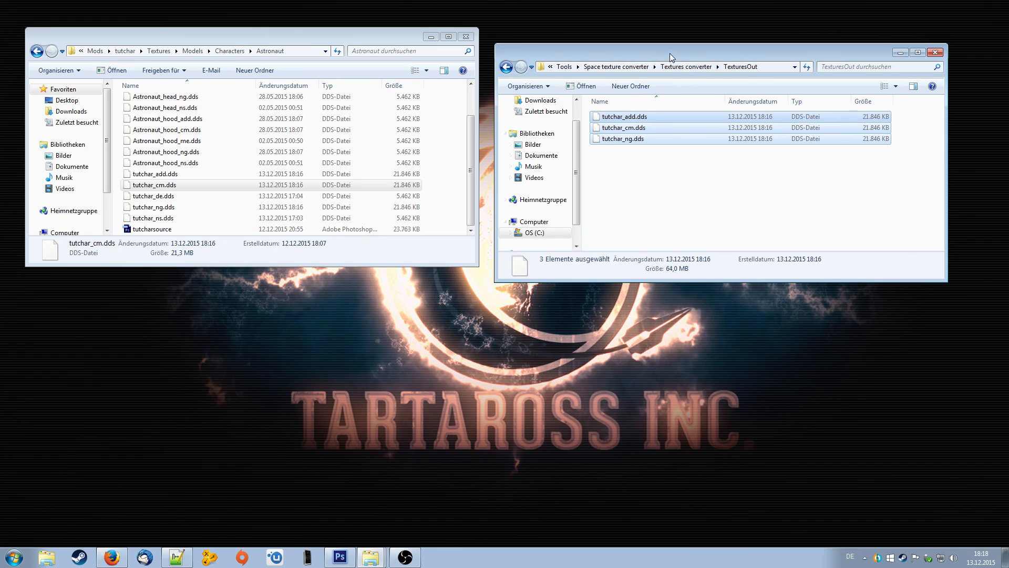
# Go from the TexturesOut folder to the out folder of MwmBuilder inside the SpaceEngineersModSDK Tools folder
pyautogui.click(568, 66)
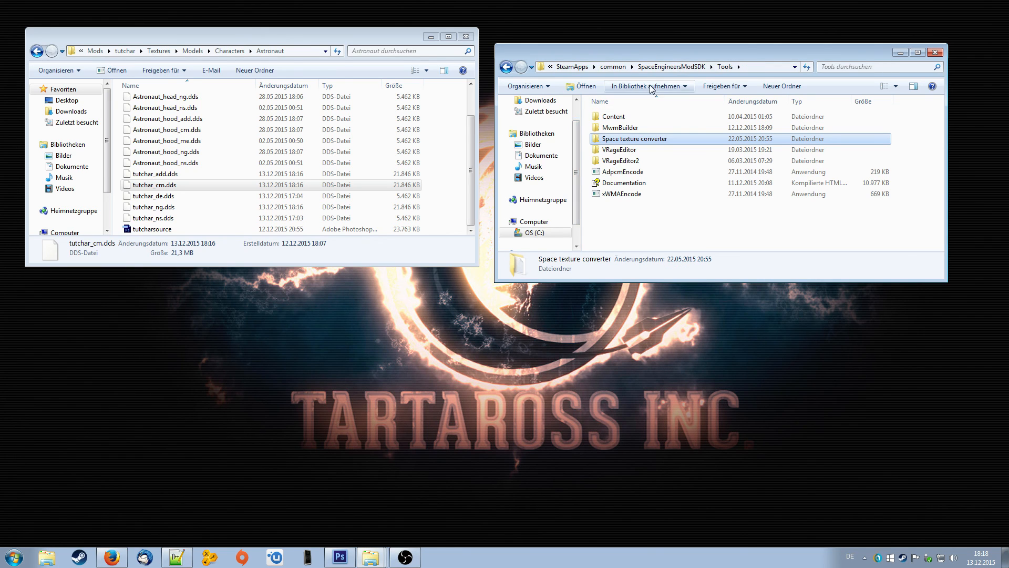
pyautogui.doubleClick(634, 127)
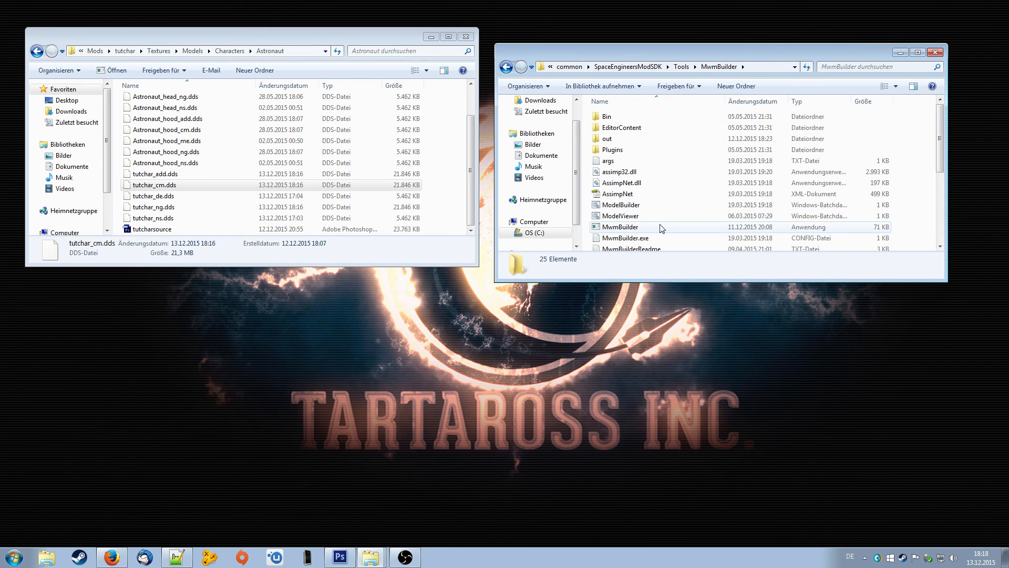
pyautogui.doubleClick(619, 140)
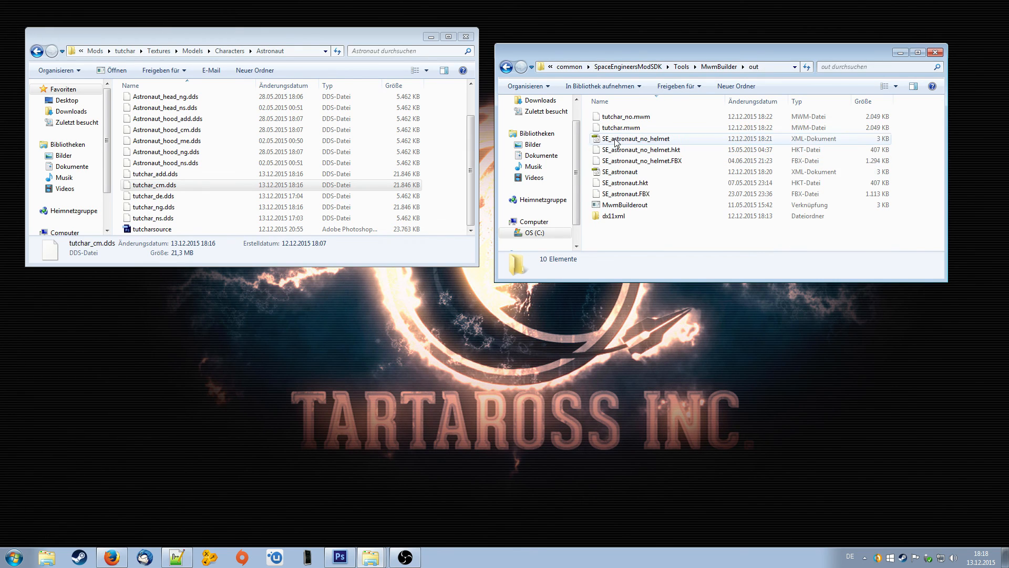
pyautogui.moveTo(668, 57); pyautogui.dragTo(653, 68)
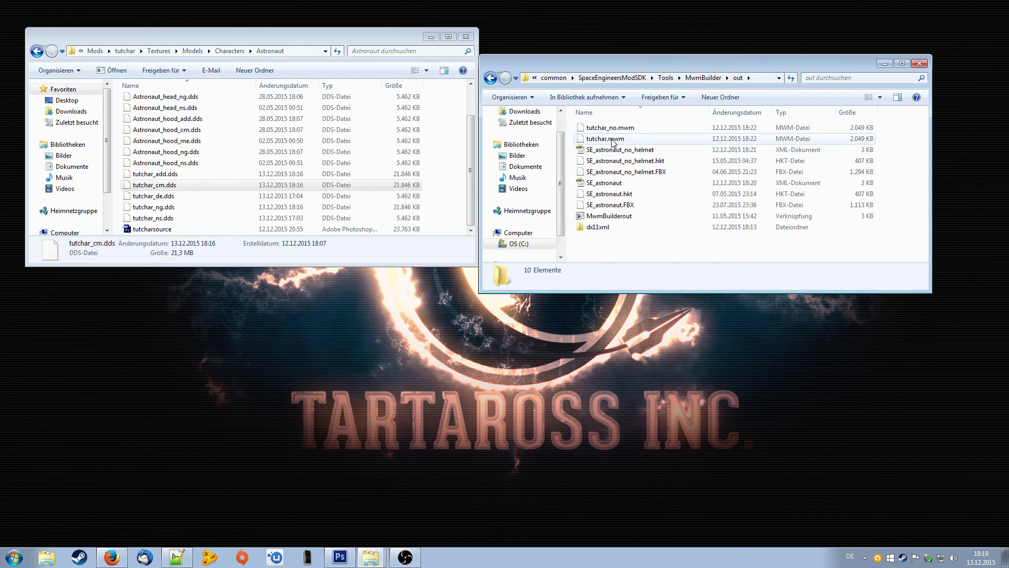
# Delete the old tutchar.mwm and tutchar_no.mwm files from the out folder, confirming the move to the recycle bin
pyautogui.click(611, 137)
pyautogui.keyDown('ctrl'); pyautogui.click(616, 128); pyautogui.keyUp('ctrl')
pyautogui.press('Delete')
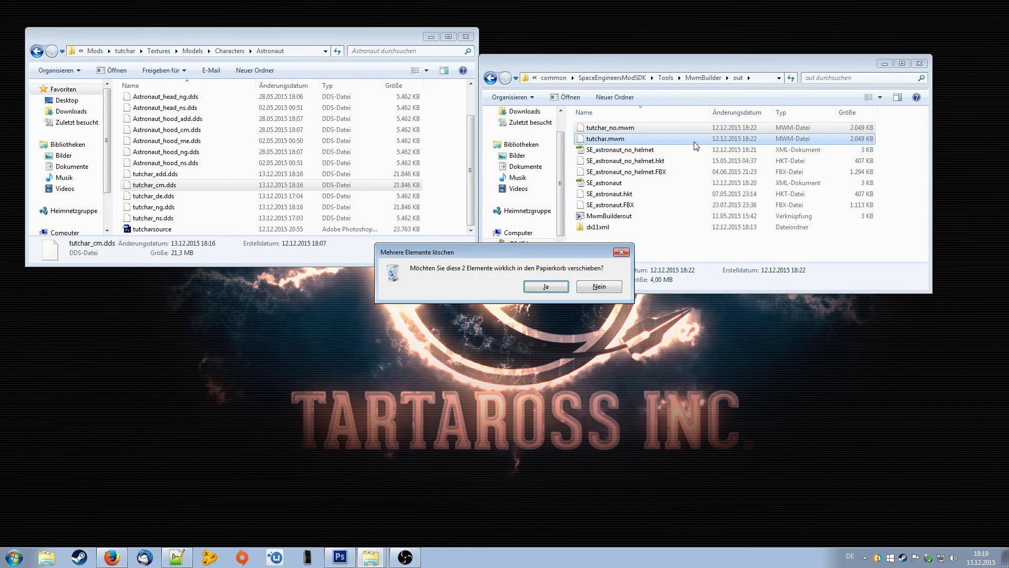
pyautogui.press('Return')
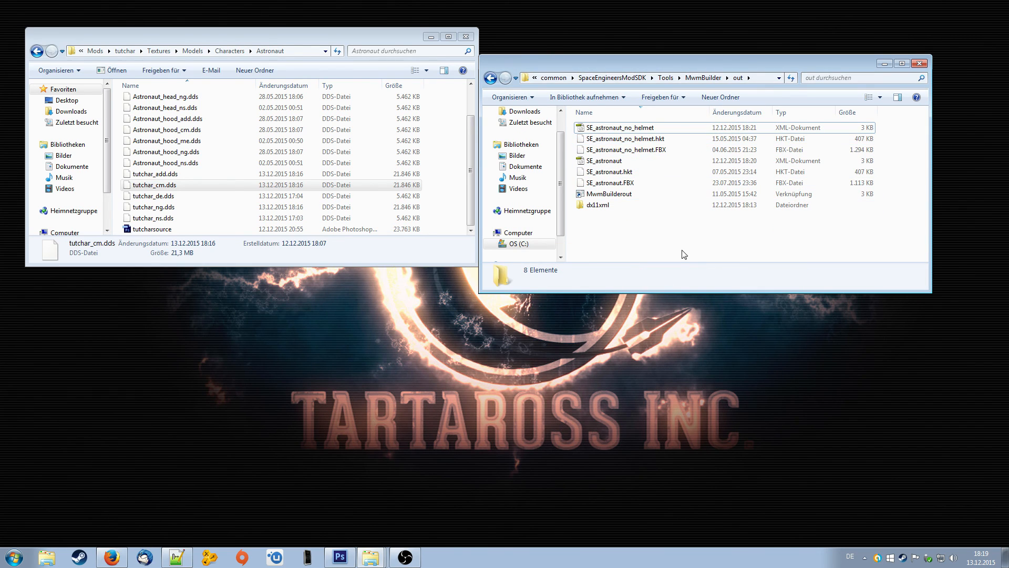
# Bring up the out folder's SE_astronaut_no_helmet.xml in Notepad++ and examine its material texture parameters
pyautogui.click(610, 164)
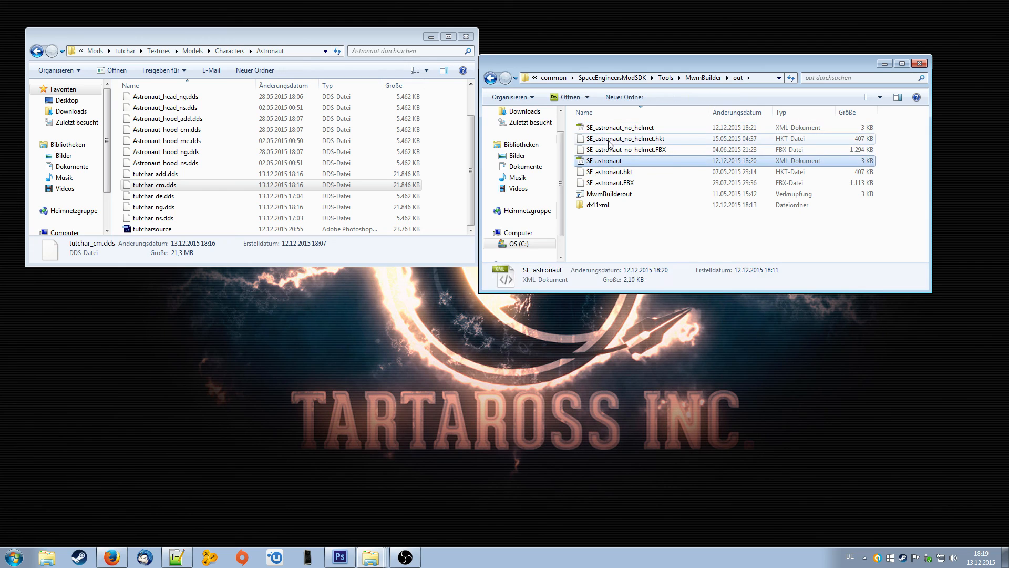
pyautogui.keyDown('ctrl'); pyautogui.click(614, 128); pyautogui.keyUp('ctrl')
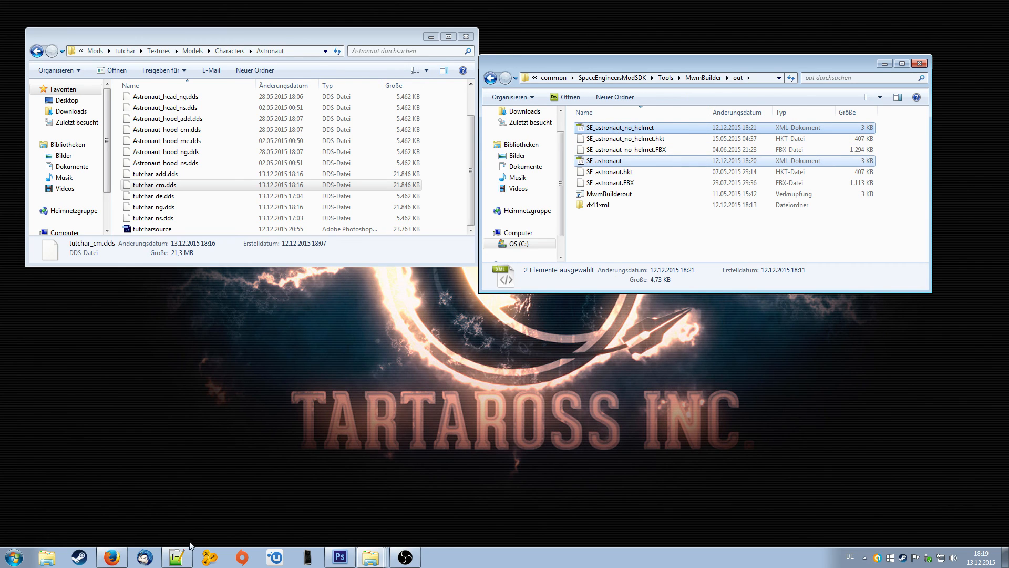
pyautogui.click(176, 557)
pyautogui.click(221, 77)
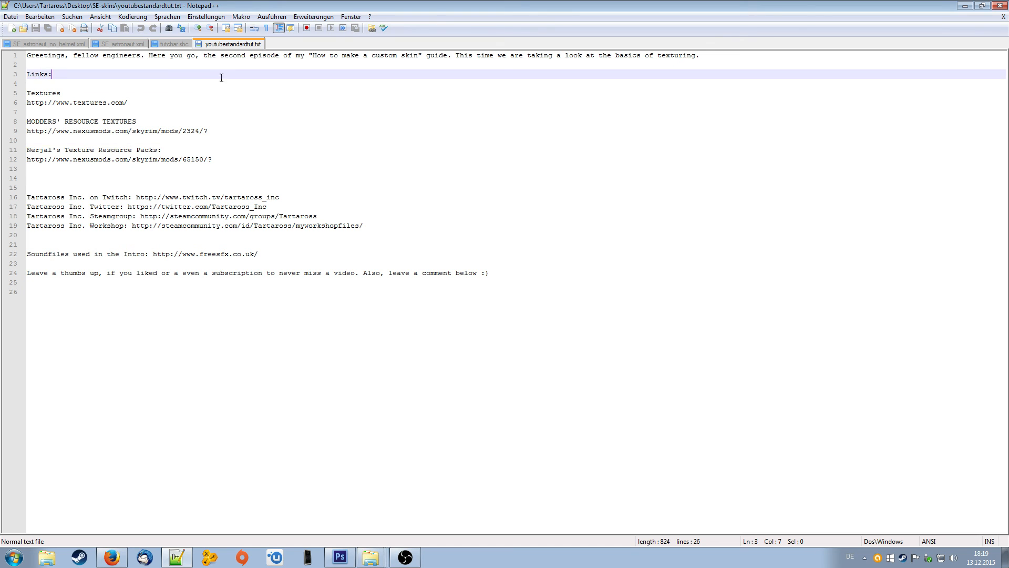
pyautogui.click(81, 45)
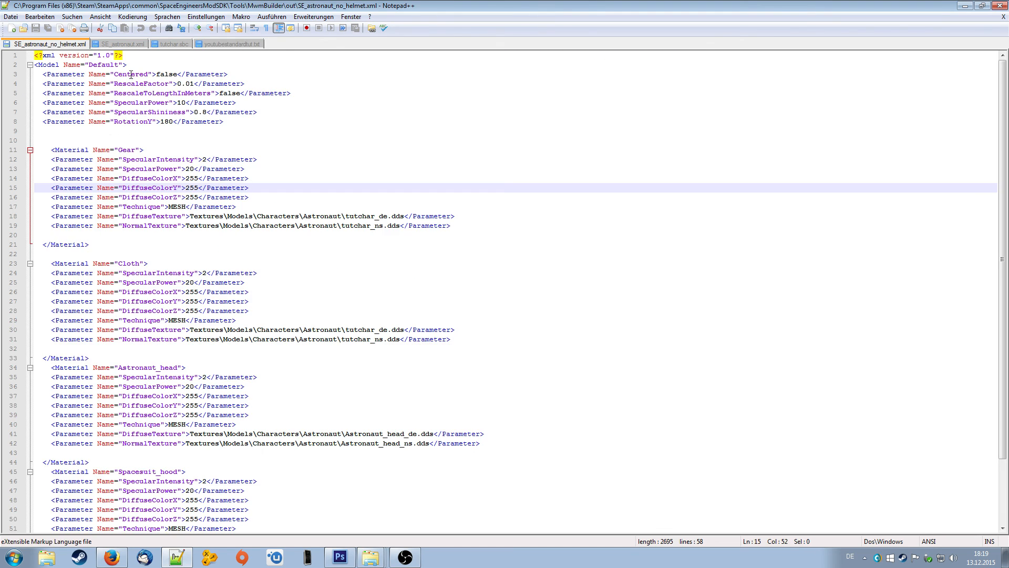
pyautogui.click(322, 172)
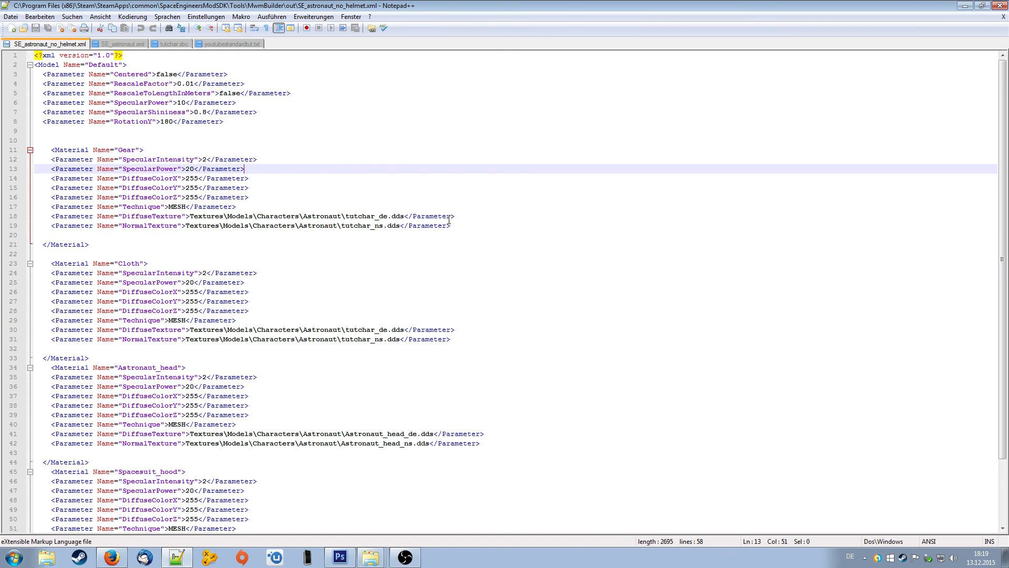
pyautogui.click(456, 225)
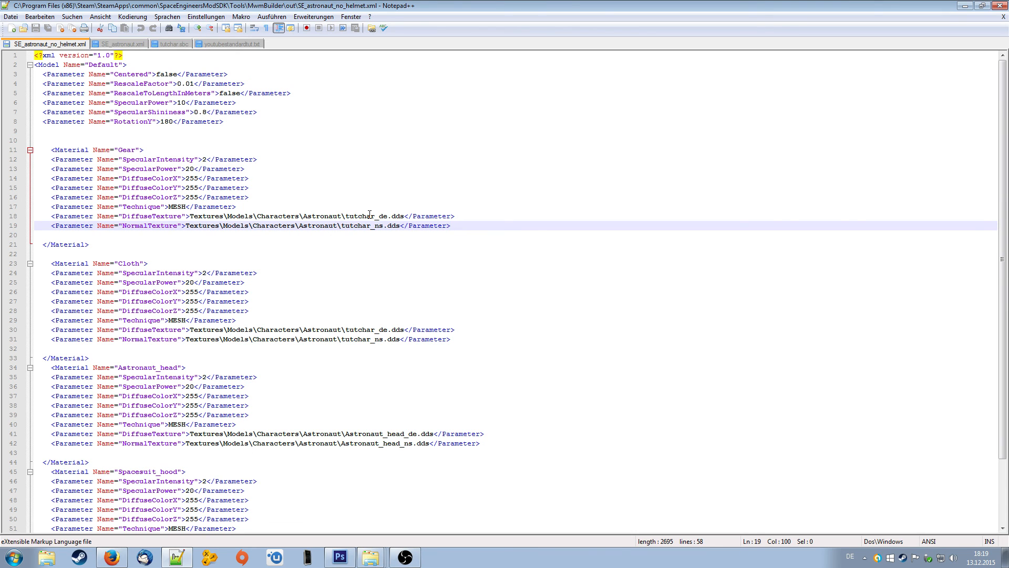
pyautogui.scroll(-2, 370, 214)
pyautogui.scroll(2, 371, 215)
# Open SE_astronaut.xml and SE_astronaut_no_helmet.xml from the dx11xml folder in Notepad++
pyautogui.click(965, 5)
pyautogui.click(599, 204)
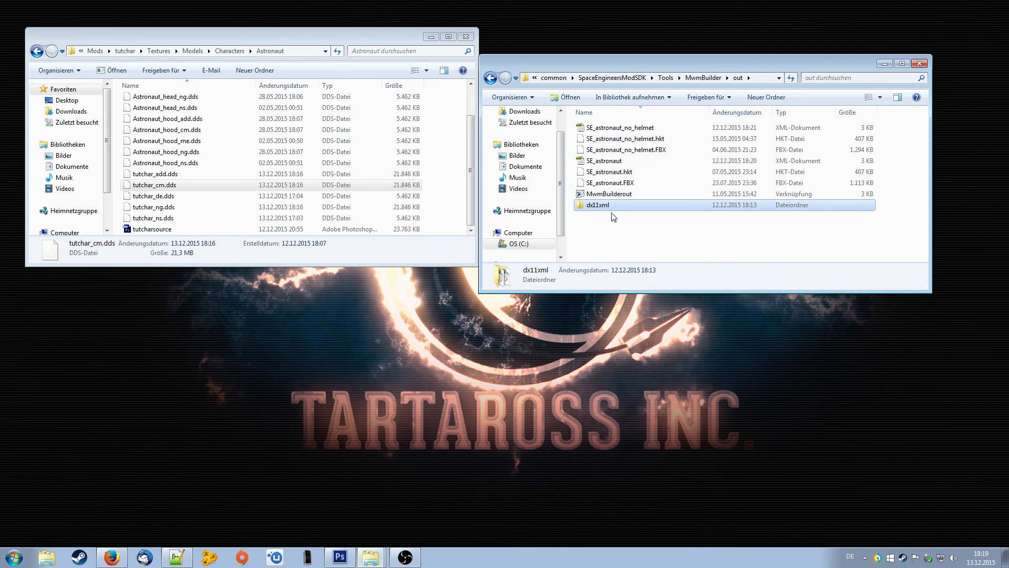
pyautogui.doubleClick(597, 205)
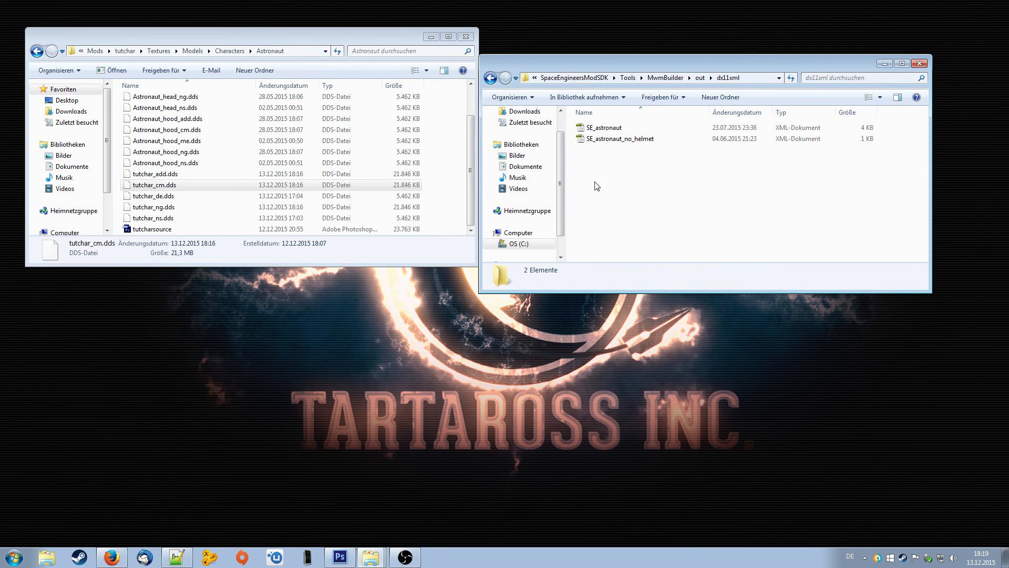
pyautogui.click(613, 138)
pyautogui.hotkey('ctrl', 'a')
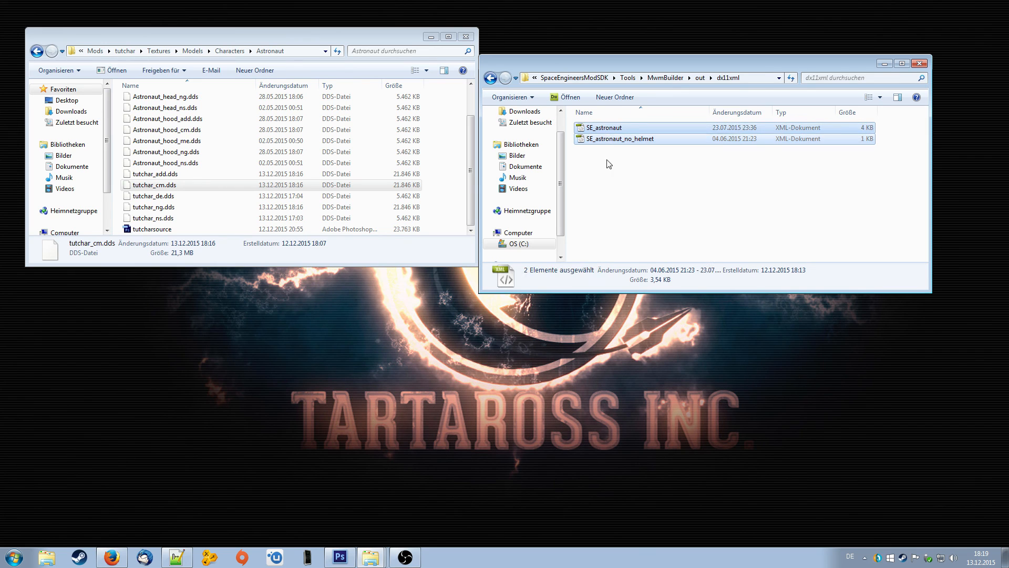
pyautogui.click(188, 557)
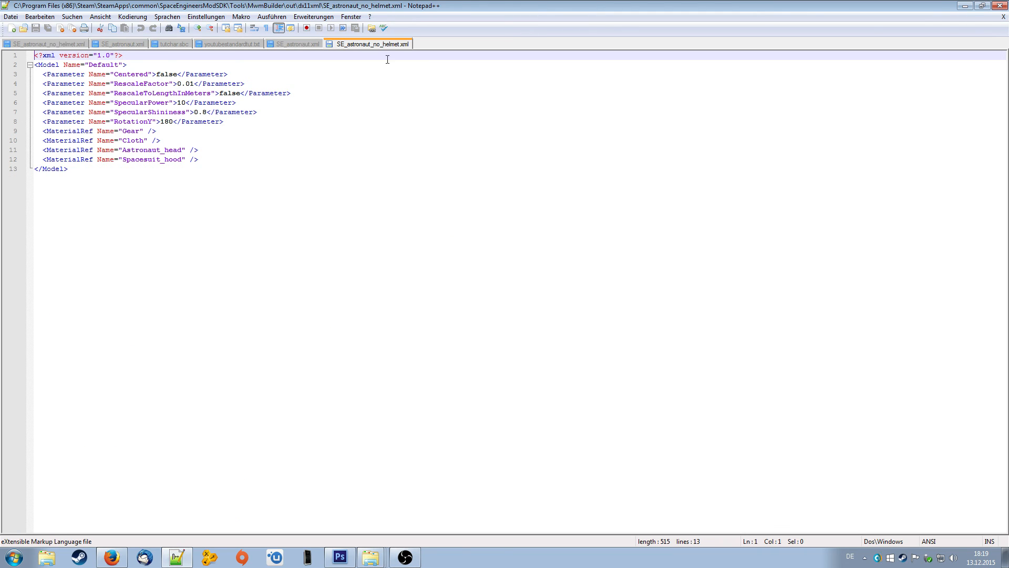
# Compare the two dx11xml files and close the dx11xml version of SE_astronaut_no_helmet.xml
pyautogui.click(304, 45)
pyautogui.click(377, 46)
pyautogui.click(299, 44)
pyautogui.click(377, 44)
pyautogui.click(1003, 16)
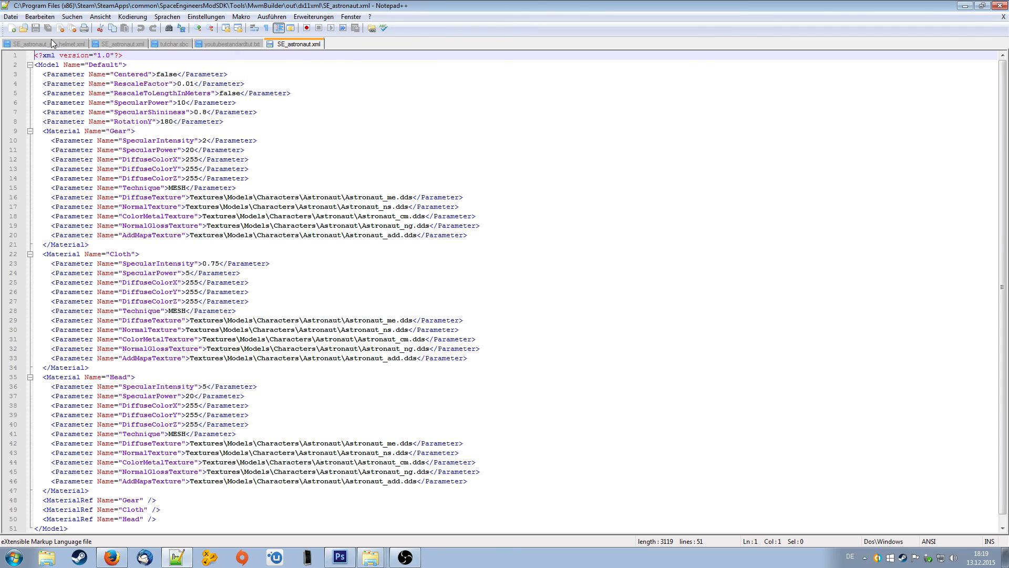
# Copy the Gear material's ColorMetalTexture, NormalGlossTexture and AddMapsTexture lines from the dx11xml SE_astronaut.xml, after checking the out folder's version
pyautogui.click(116, 42)
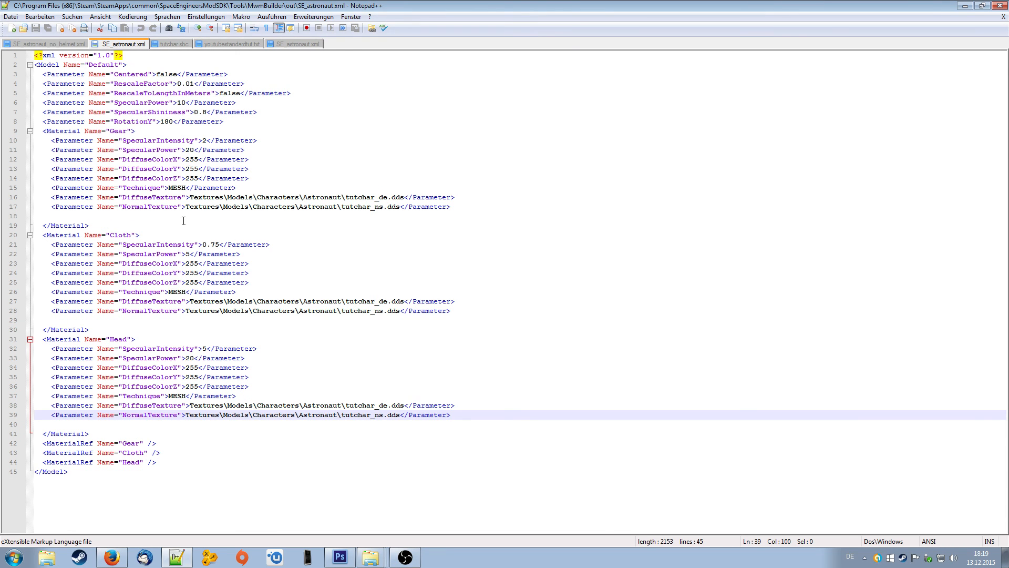
pyautogui.click(288, 44)
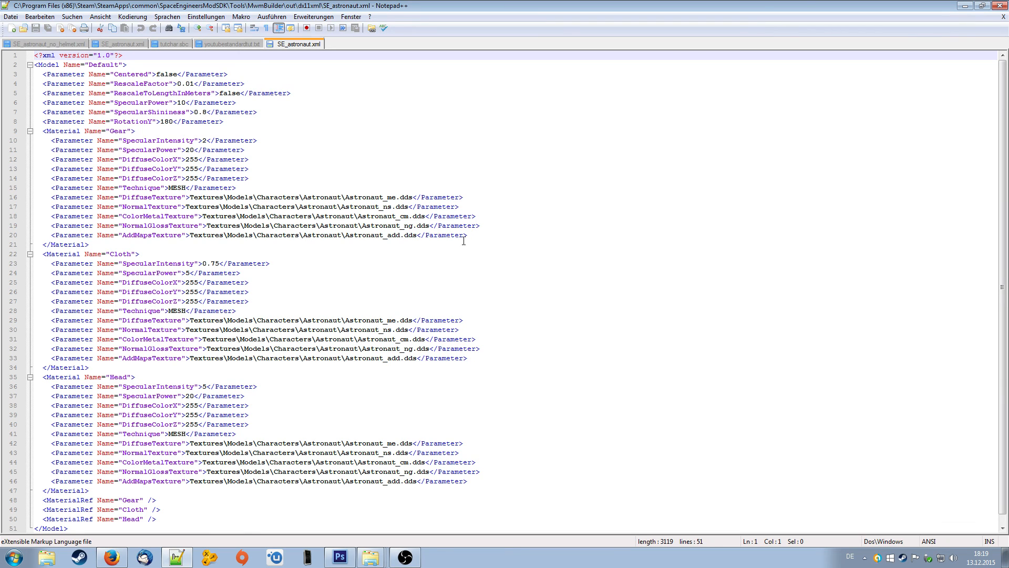
pyautogui.moveTo(466, 236); pyautogui.dragTo(6, 216)
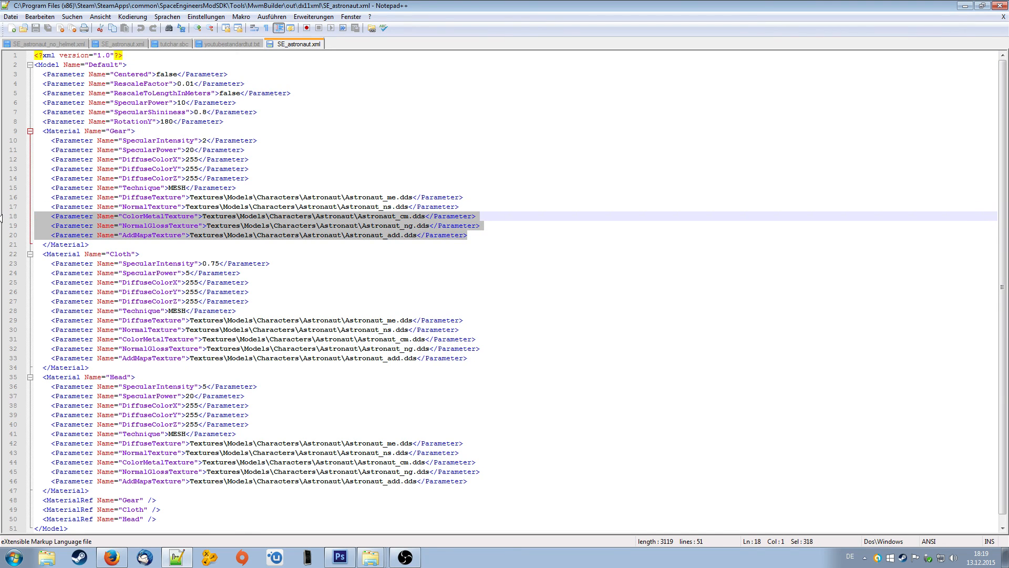
pyautogui.hotkey('ctrl', 'c')
# Paste the three copied texture lines below the NormalTexture line of the Gear material in the out folder's SE_astronaut.xml
pyautogui.click(124, 44)
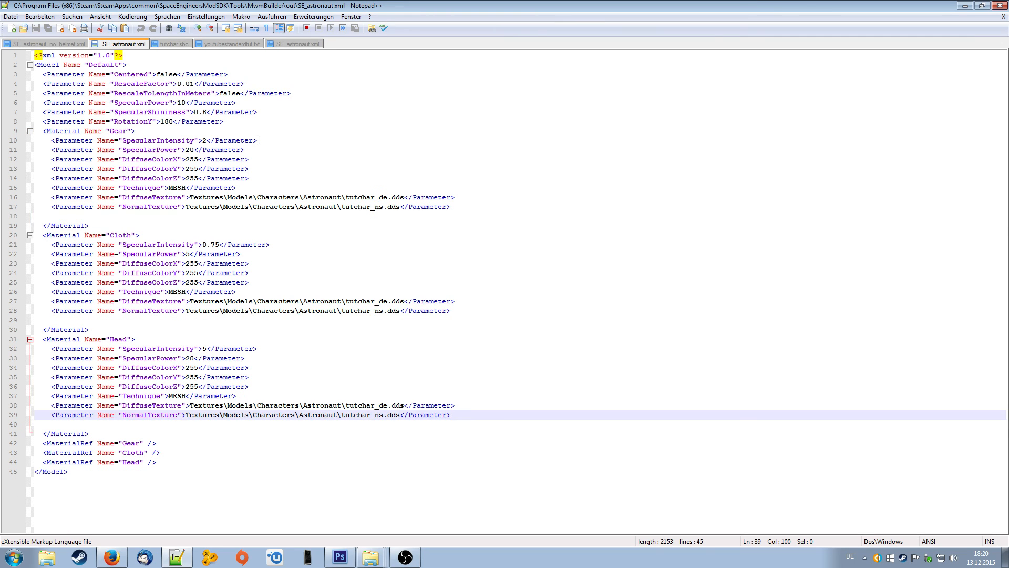
pyautogui.click(363, 226)
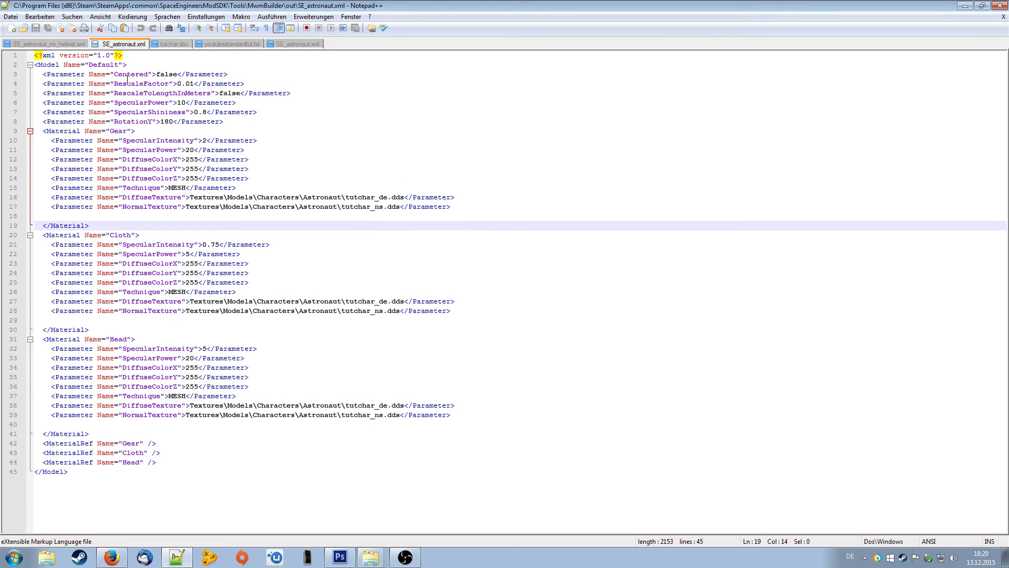
pyautogui.click(457, 208)
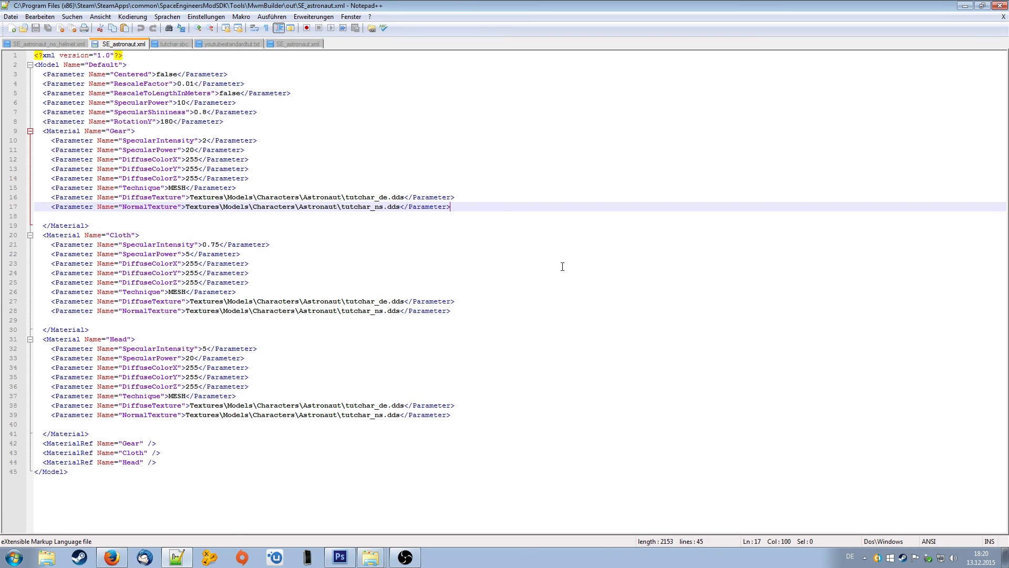
pyautogui.press('Return')
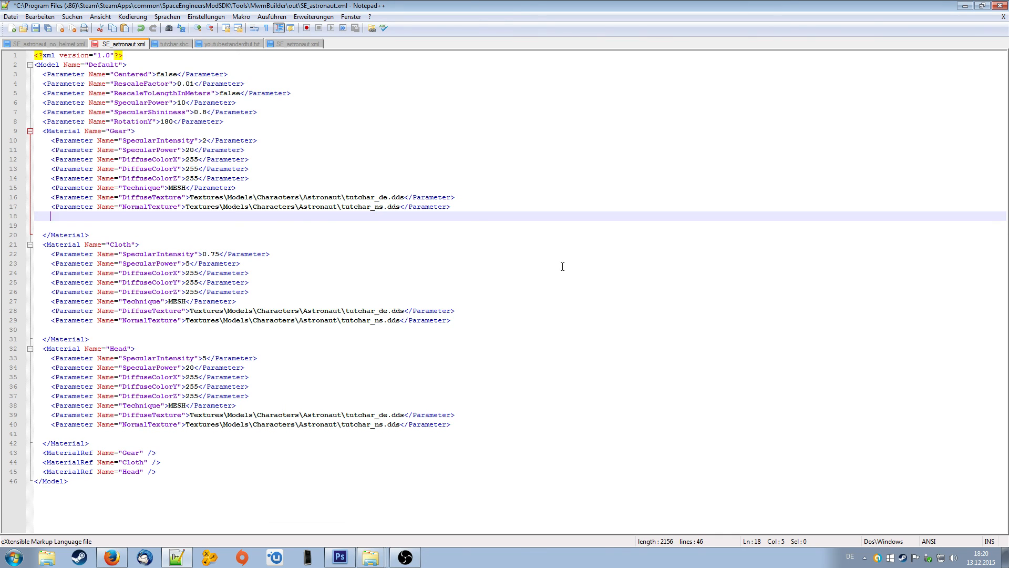
pyautogui.hotkey('ctrl', 'v')
# Paste the same three texture lines below the NormalTexture lines of the Cloth and Head materials
pyautogui.click(454, 339)
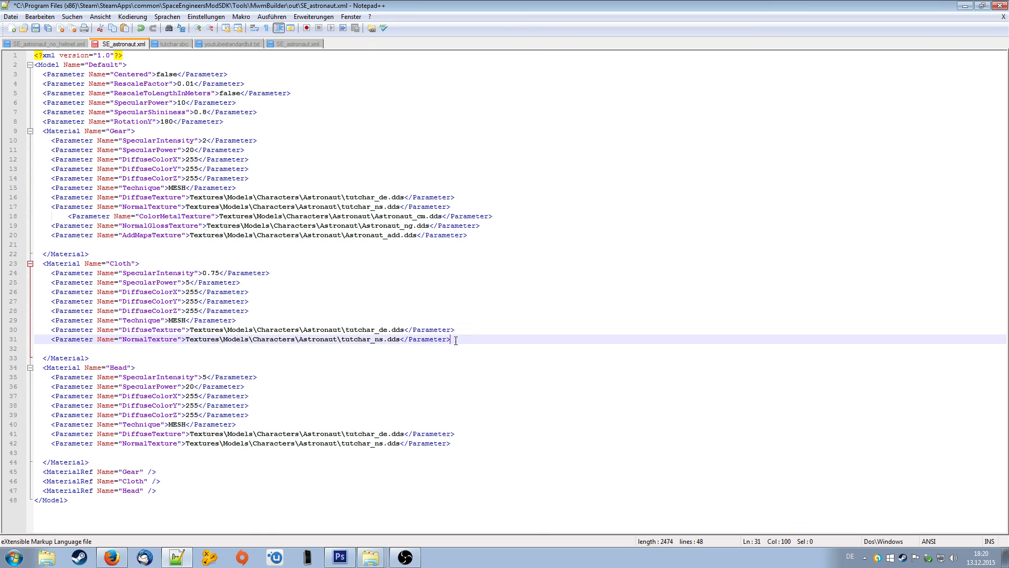
pyautogui.press('Return')
pyautogui.hotkey('ctrl', 'v')
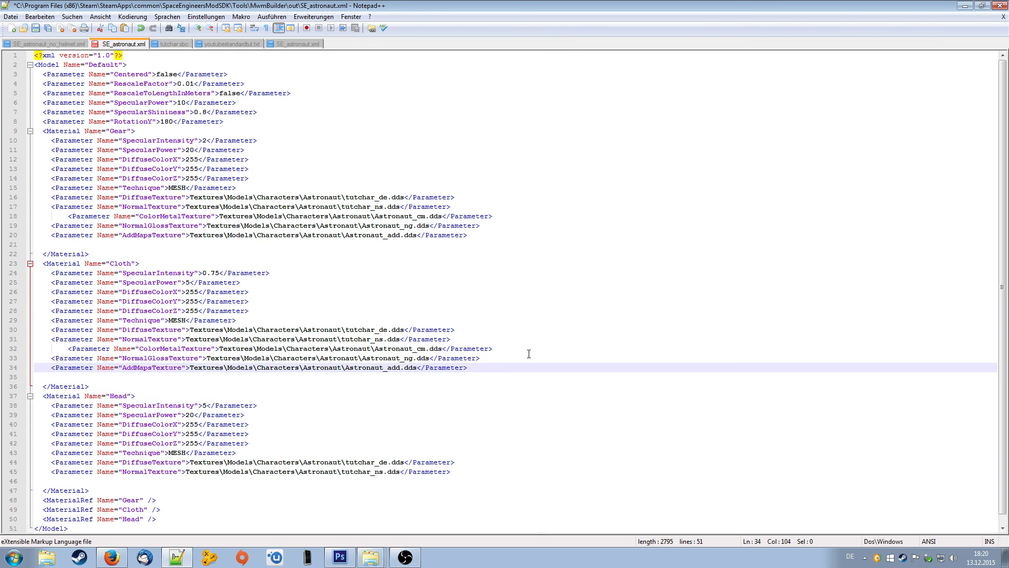
pyautogui.scroll(-1, 483, 400)
pyautogui.click(460, 461)
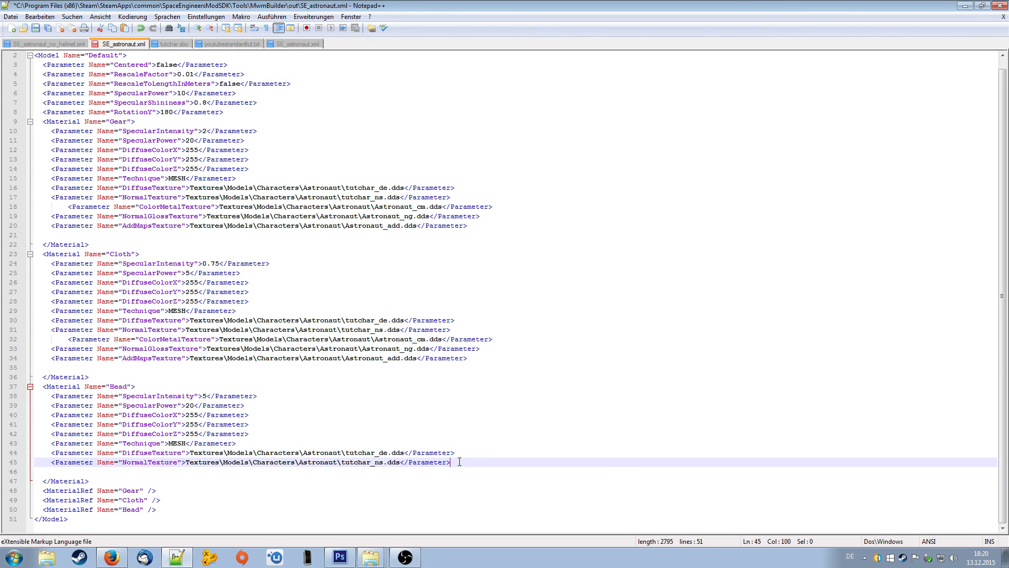
pyautogui.press('Return')
pyautogui.hotkey('ctrl', 'v')
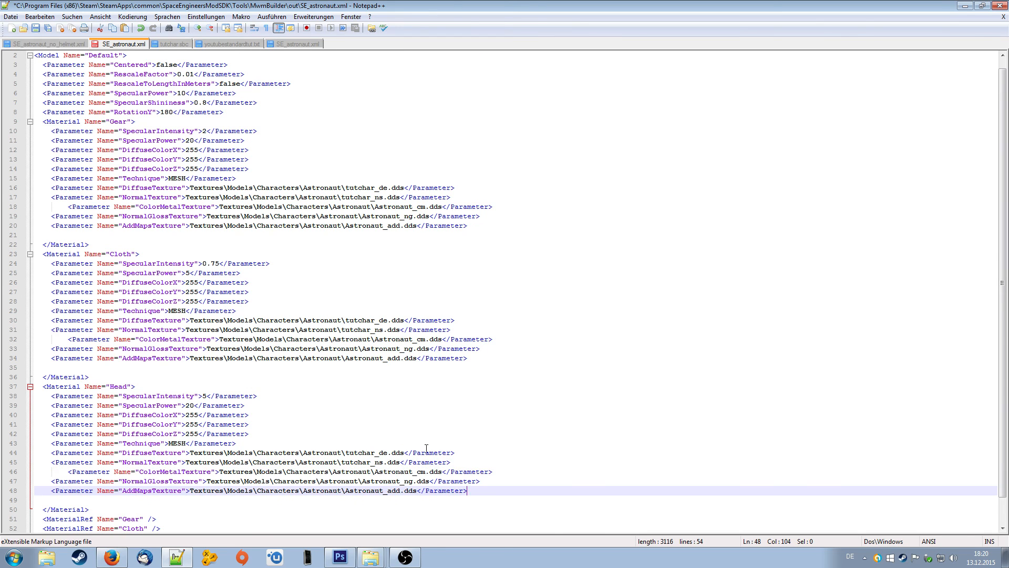
# Replace Astronaut with tutchar in the file names of the Cloth material's ColorMetalTexture, NormalGlossTexture and AddMapsTexture lines
pyautogui.scroll(-1, 421, 420)
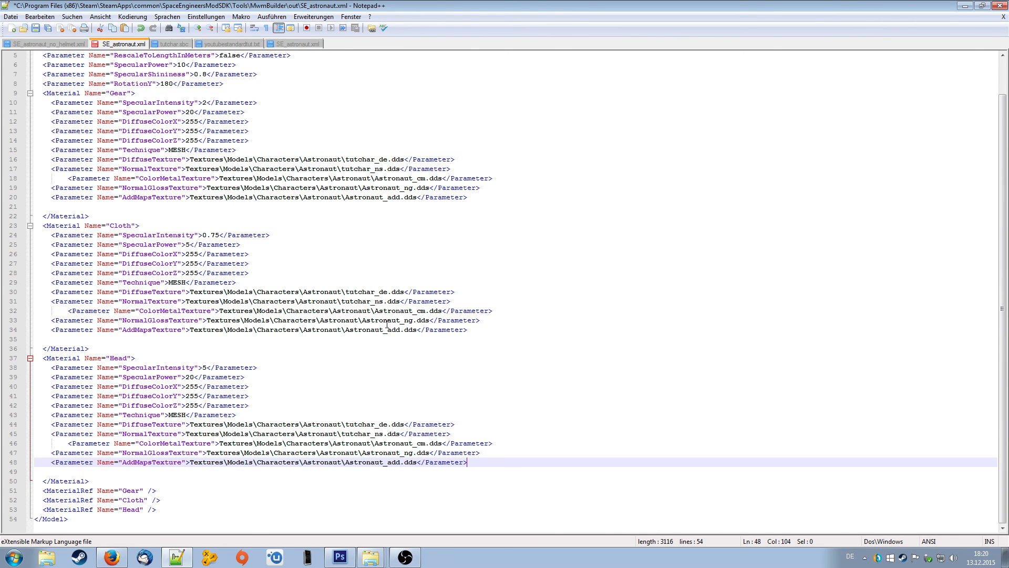
pyautogui.moveTo(413, 310); pyautogui.dragTo(376, 310)
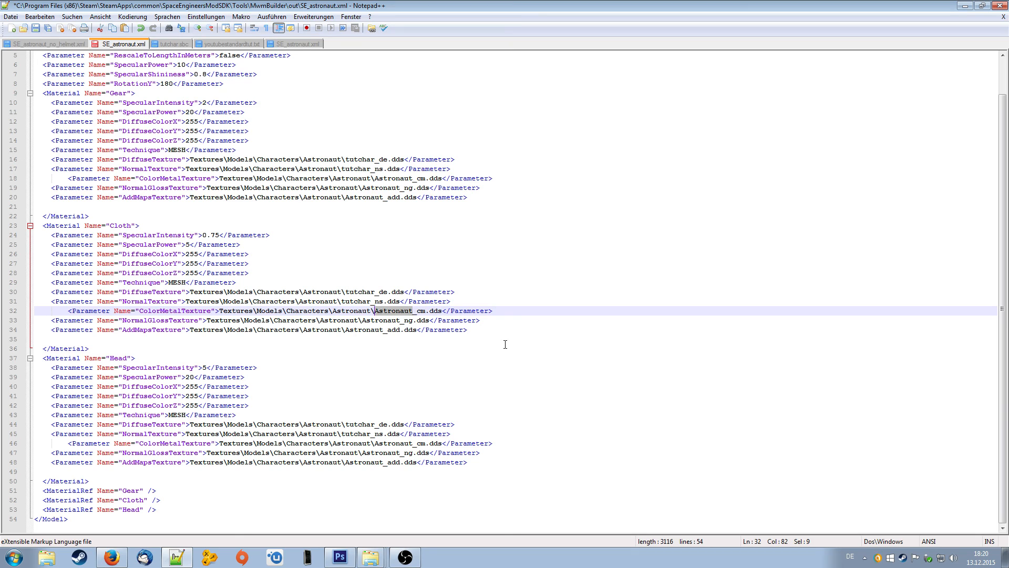
pyautogui.write('tutchar')
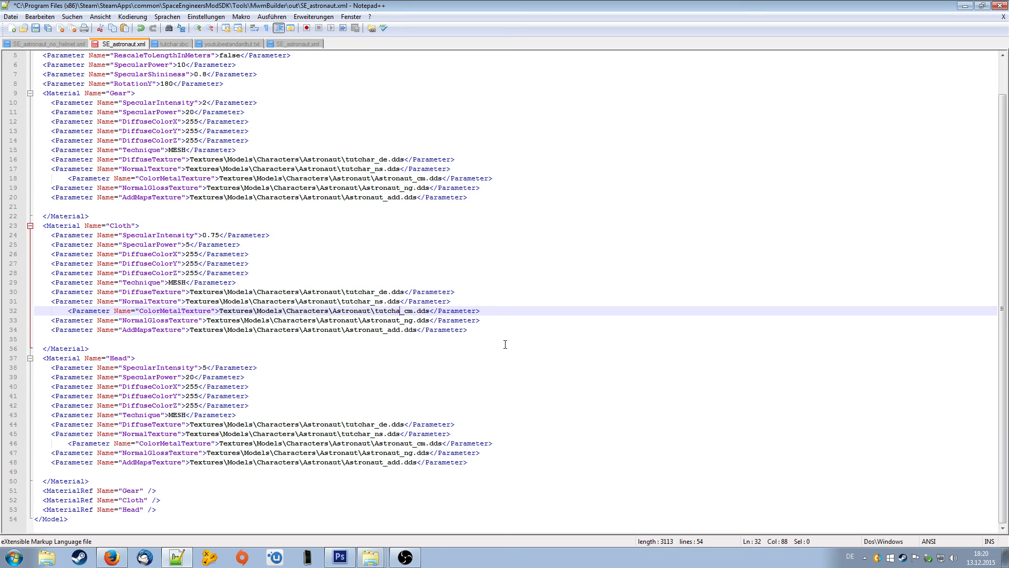
pyautogui.moveTo(406, 310); pyautogui.dragTo(377, 314)
pyautogui.hotkey('ctrl', 'c')
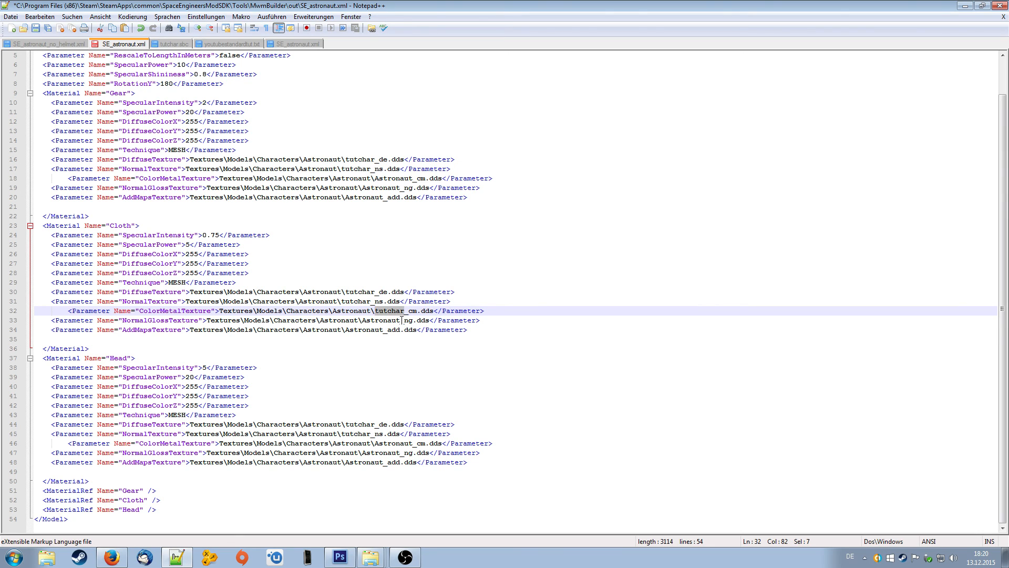
pyautogui.moveTo(400, 320); pyautogui.dragTo(362, 322)
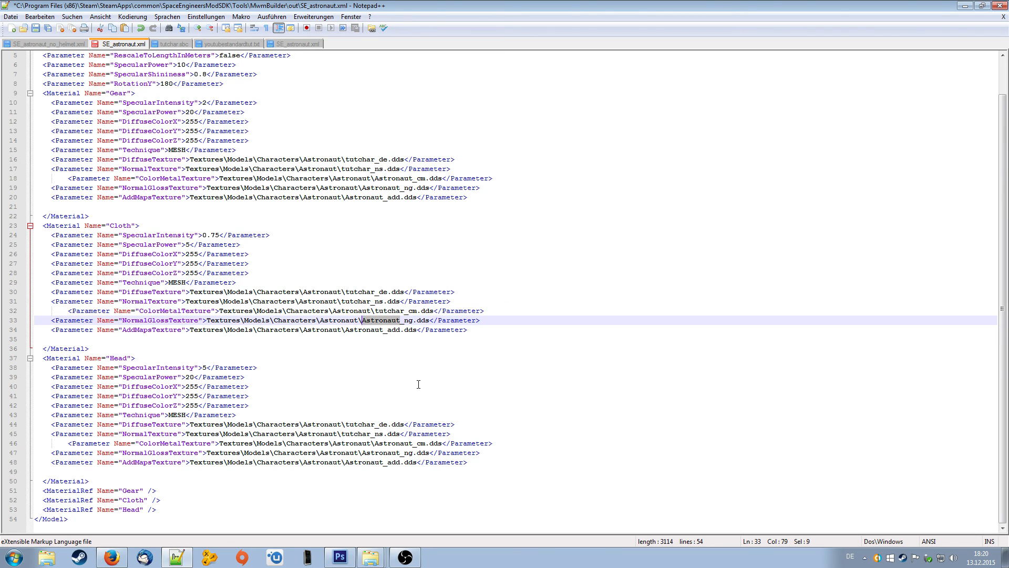
pyautogui.hotkey('ctrl', 'v')
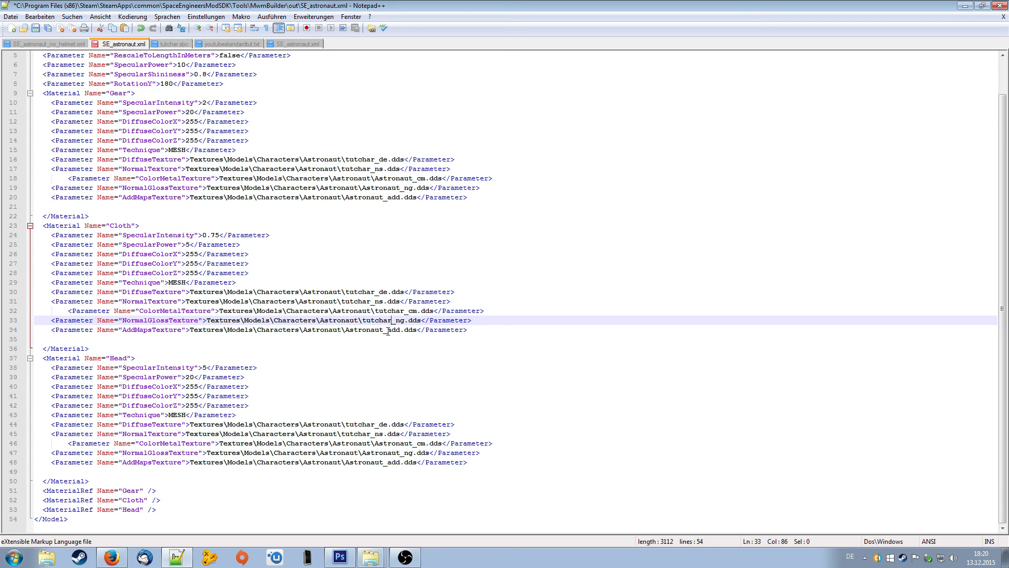
pyautogui.moveTo(383, 330); pyautogui.dragTo(344, 333)
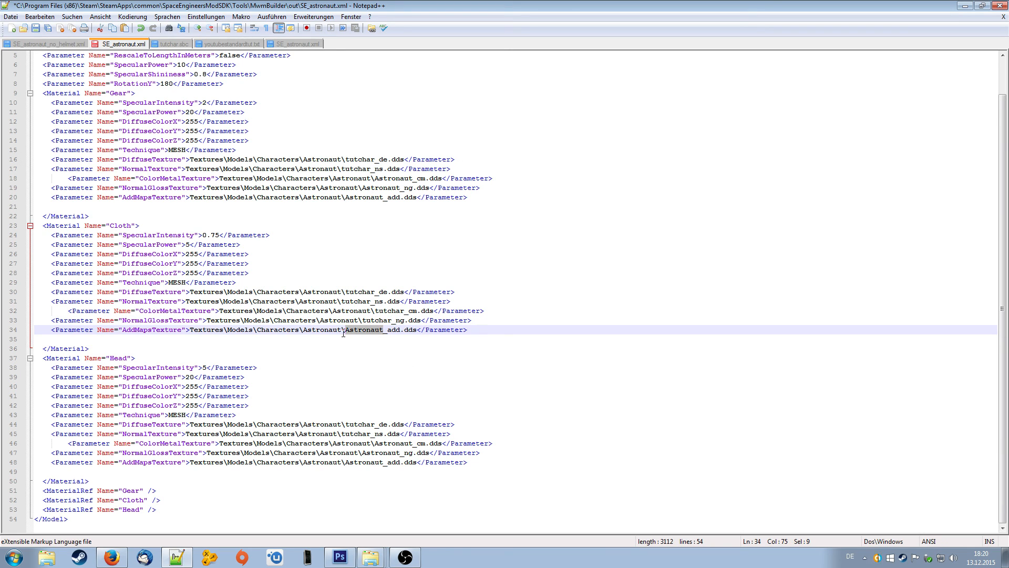
pyautogui.hotkey('ctrl', 'v')
# Replace Astronaut with tutchar in the add, ng and cm texture file names of the Gear material
pyautogui.moveTo(382, 198); pyautogui.dragTo(346, 197)
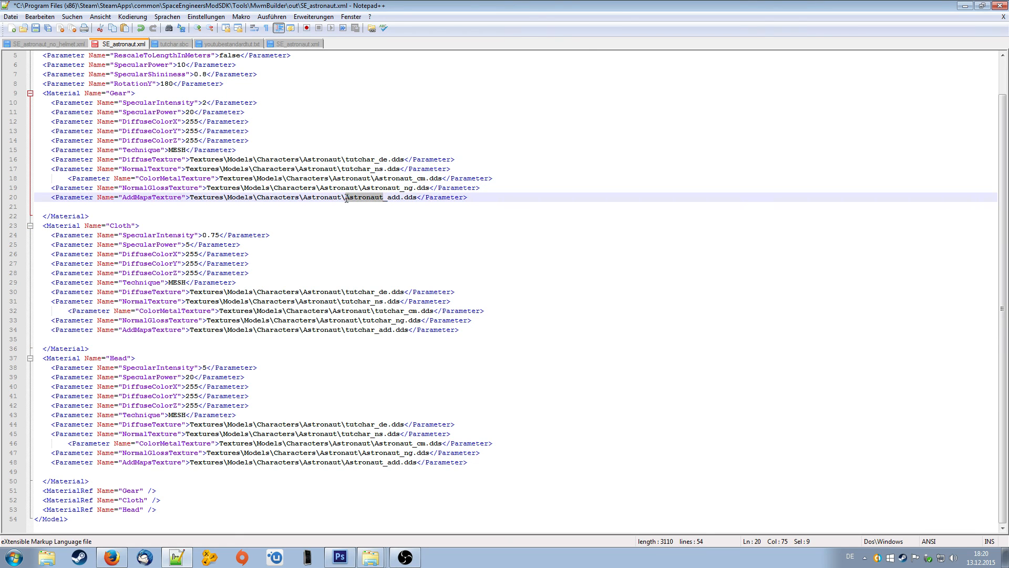
pyautogui.hotkey('ctrl', 'v')
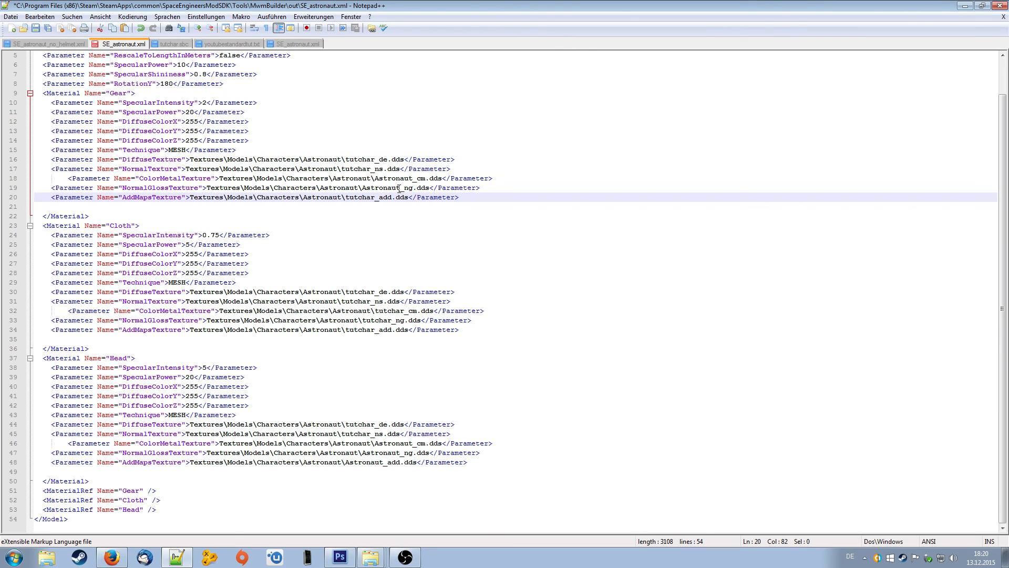
pyautogui.moveTo(400, 188); pyautogui.dragTo(362, 188)
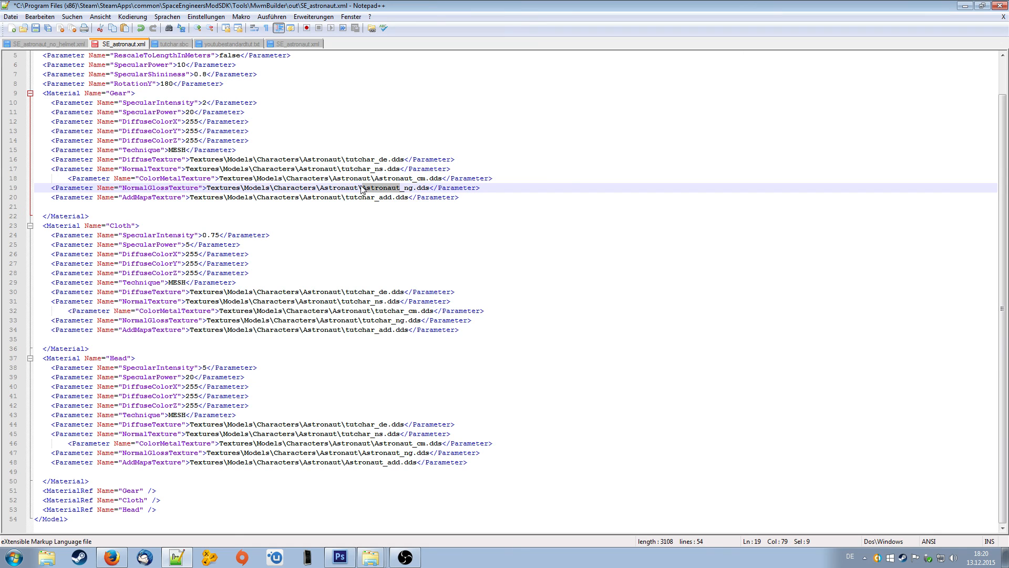
pyautogui.hotkey('ctrl', 'v')
pyautogui.moveTo(413, 178); pyautogui.dragTo(374, 178)
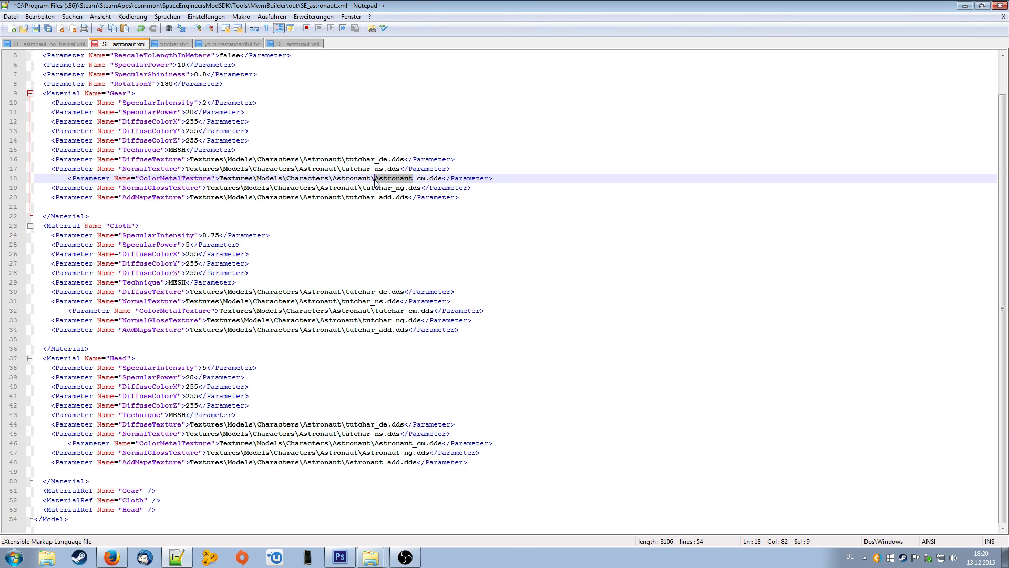
pyautogui.hotkey('ctrl', 'v')
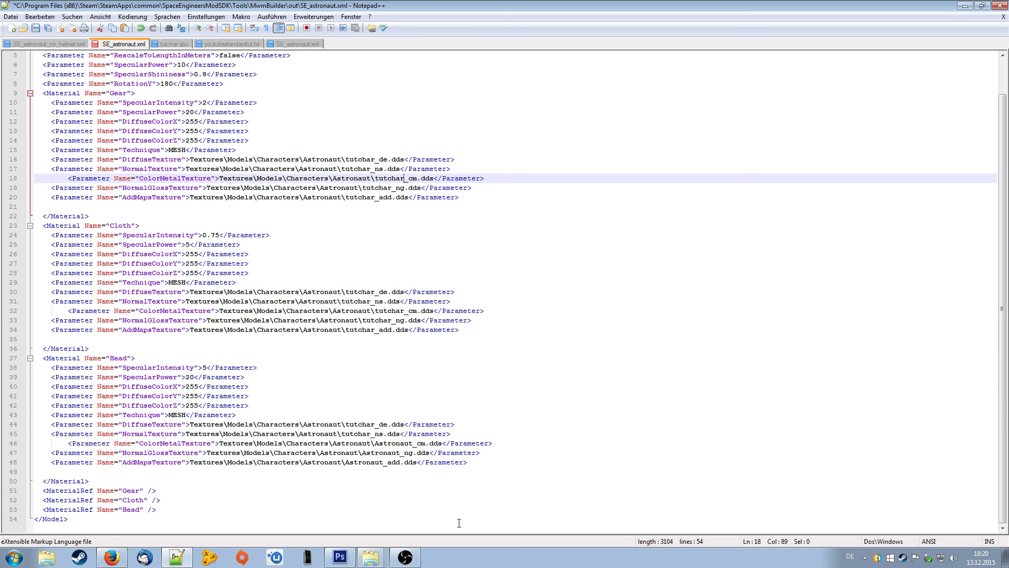
# Replace Astronaut with tutchar in the Head material's add, ng and cm texture file names and save SE_astronaut.xml
pyautogui.moveTo(384, 463); pyautogui.dragTo(375, 443)
pyautogui.hotkey('ctrl', 'v')
pyautogui.hotkey('ctrl', 'v')
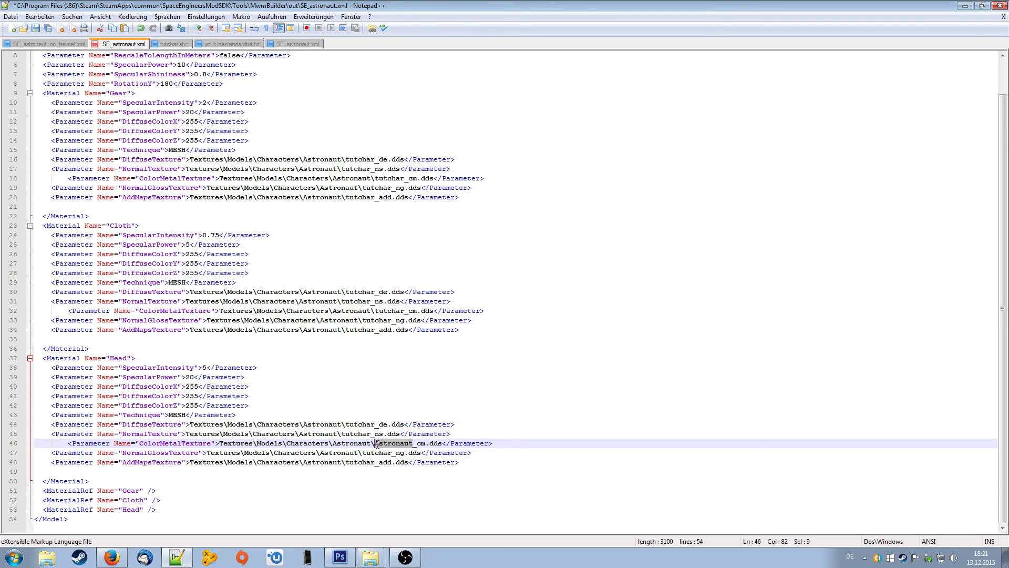
pyautogui.hotkey('ctrl', 'v')
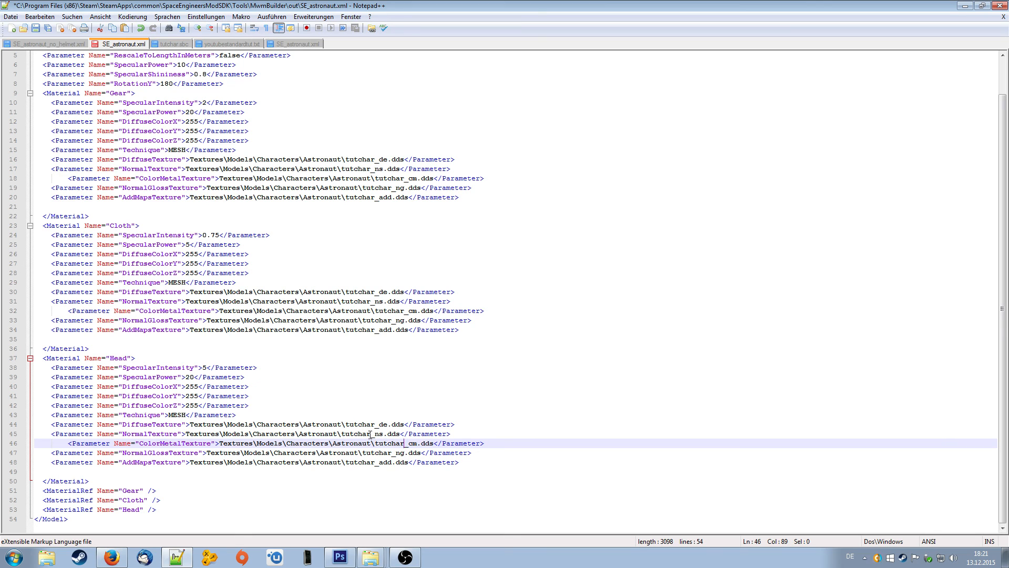
pyautogui.click(418, 479)
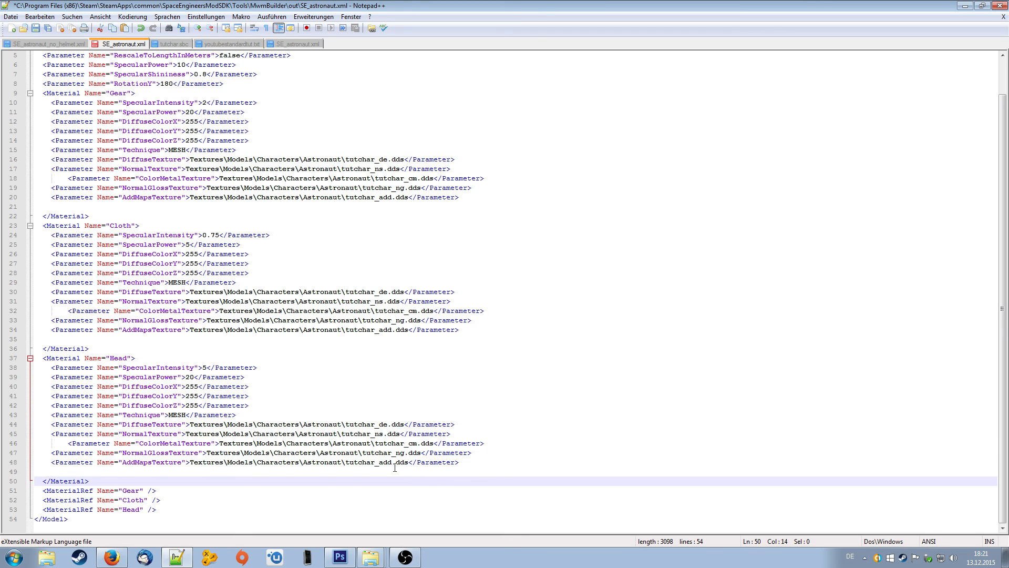
pyautogui.hotkey('ctrl', 's')
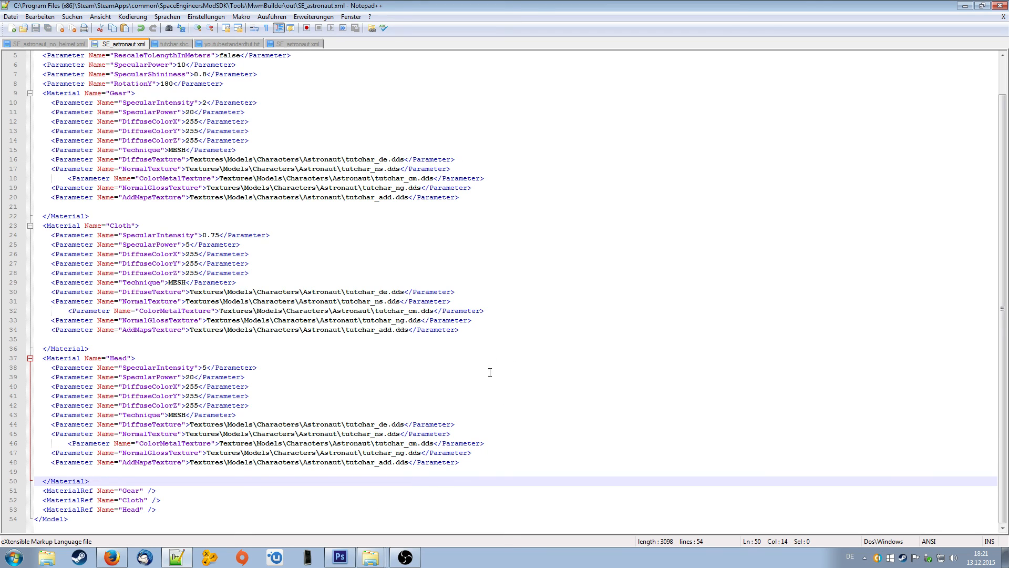
# Examine the texture parameters of the four materials in the out folder's SE_astronaut_no_helmet.xml against those in SE_astronaut.xml
pyautogui.click(55, 44)
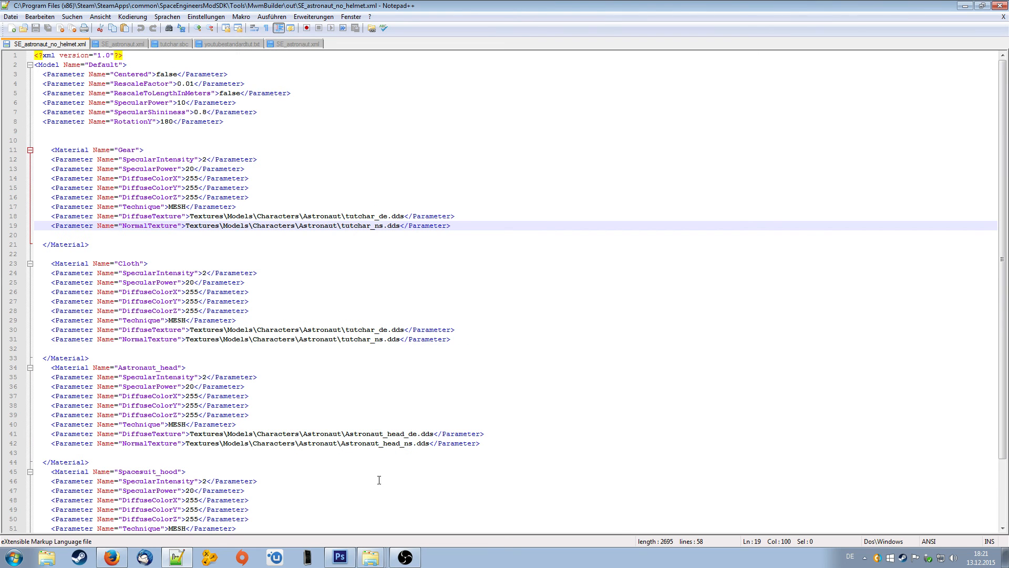
pyautogui.click(574, 345)
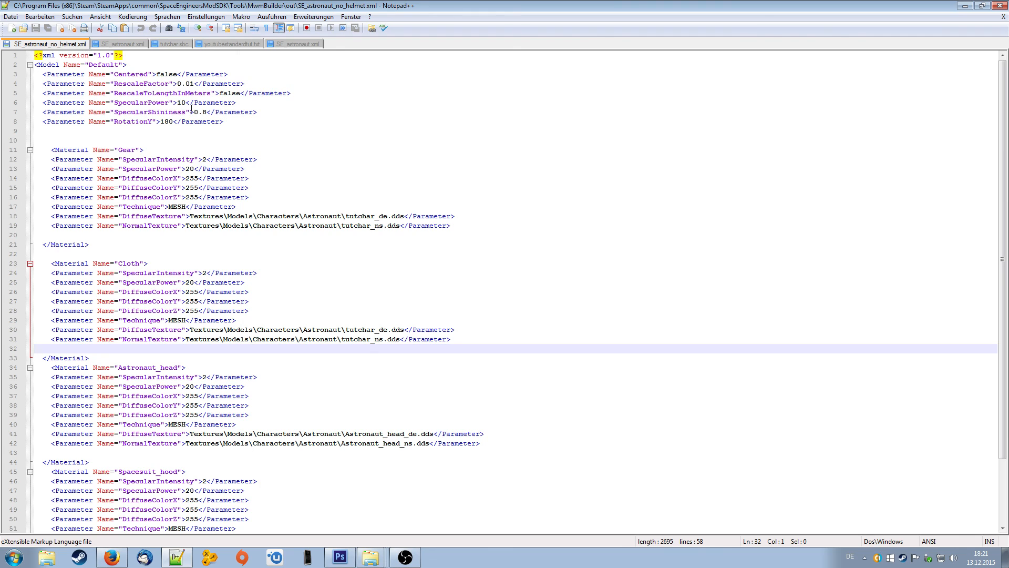
pyautogui.scroll(-3, 141, 112)
pyautogui.scroll(3, 240, 120)
pyautogui.scroll(-3, 239, 120)
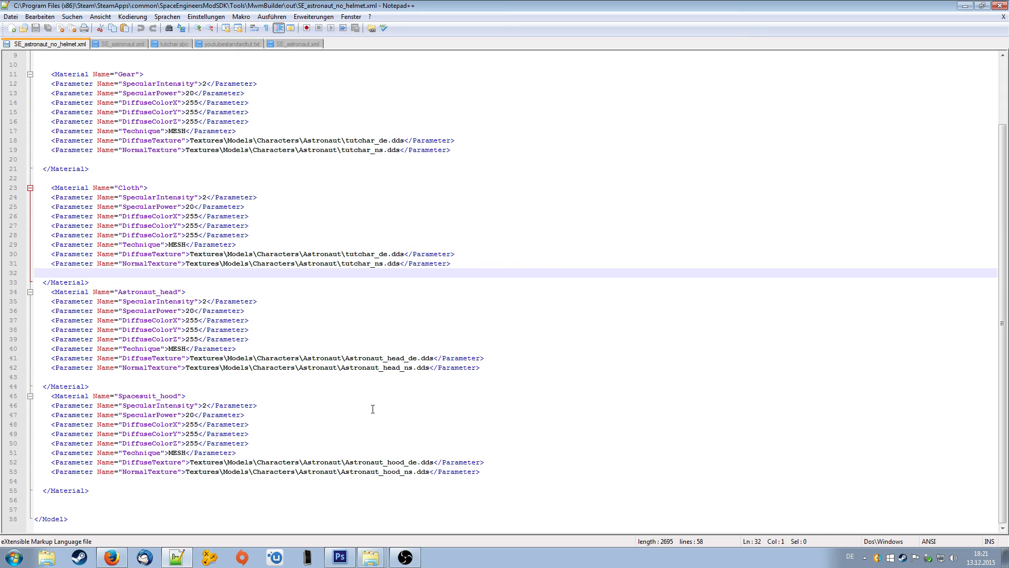
pyautogui.click(519, 236)
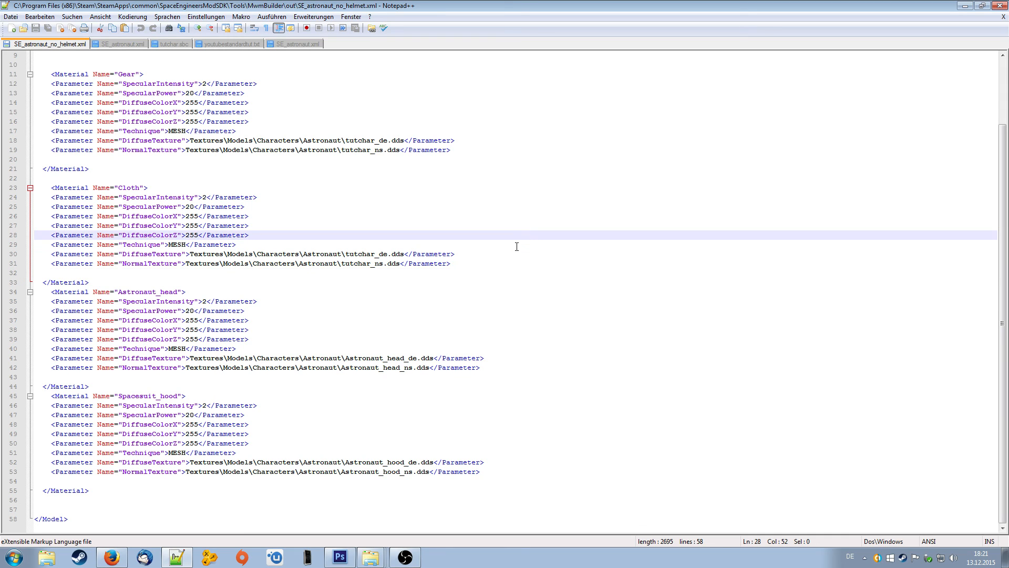
pyautogui.click(505, 283)
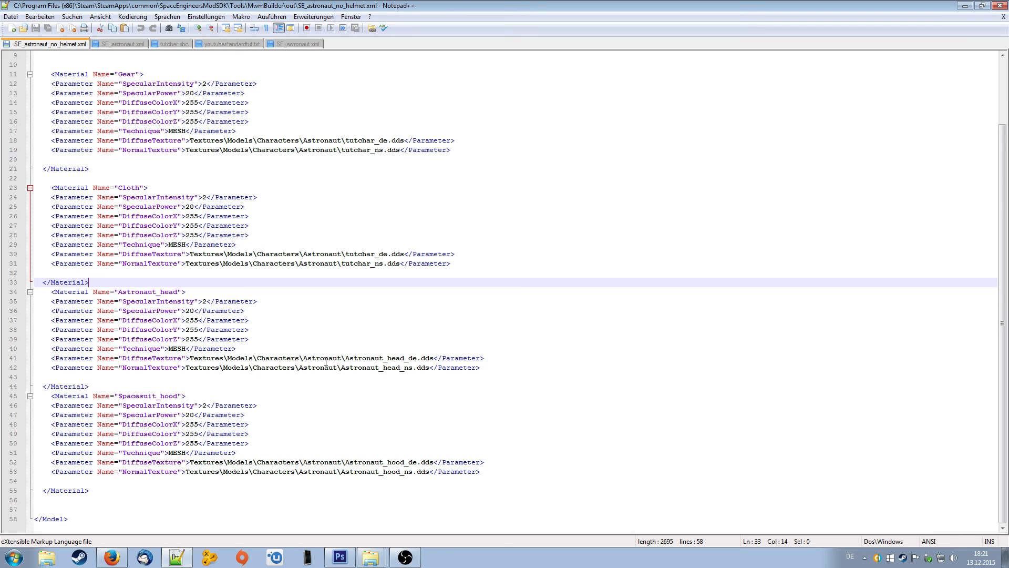
pyautogui.click(524, 210)
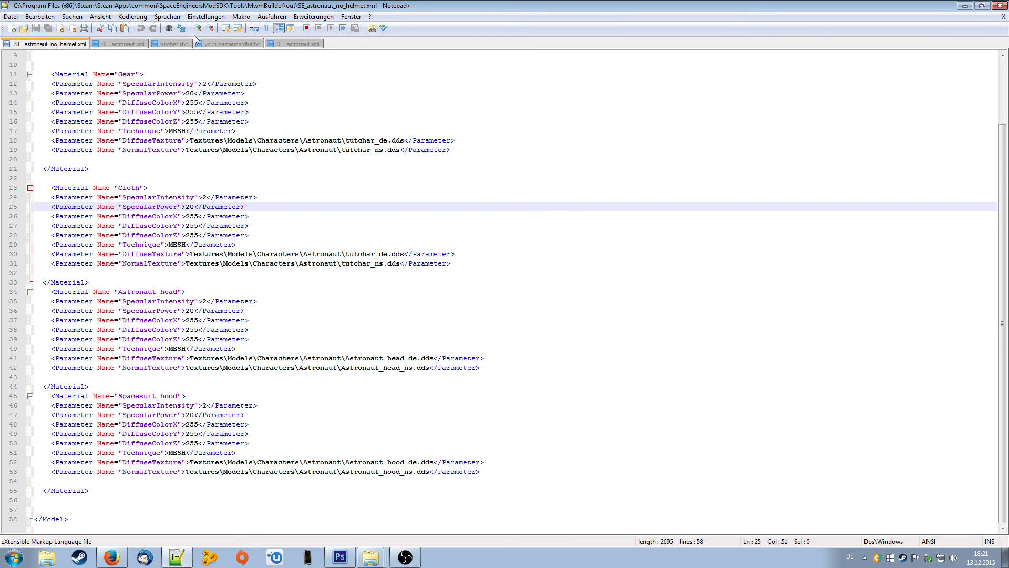
pyautogui.click(131, 46)
pyautogui.click(77, 47)
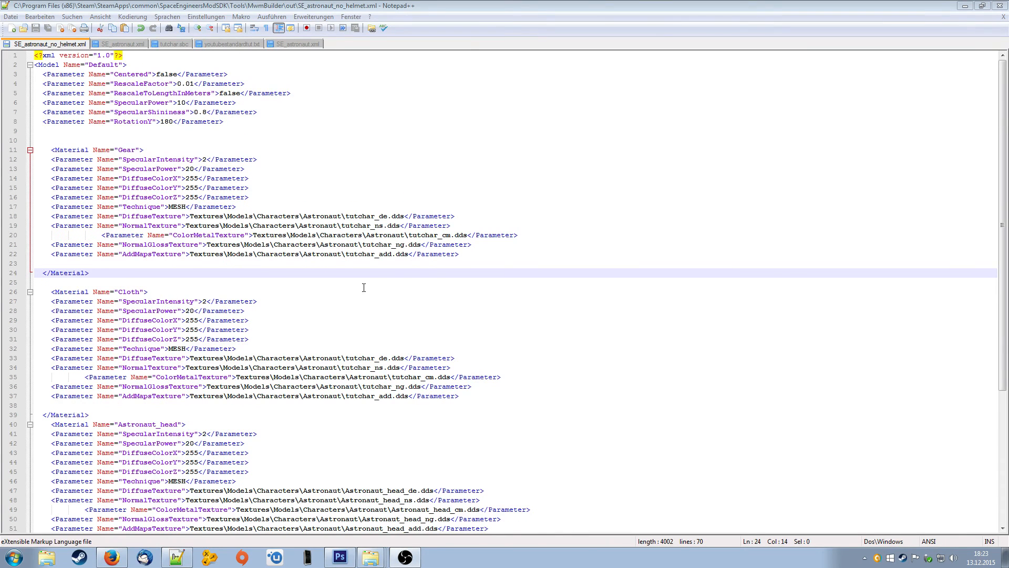
# Compare the texture file names in SE_astronaut_no_helmet.xml with the dds files in the tutchar mod's Astronaut texture folder
pyautogui.click(363, 284)
pyautogui.scroll(-7, 414, 221)
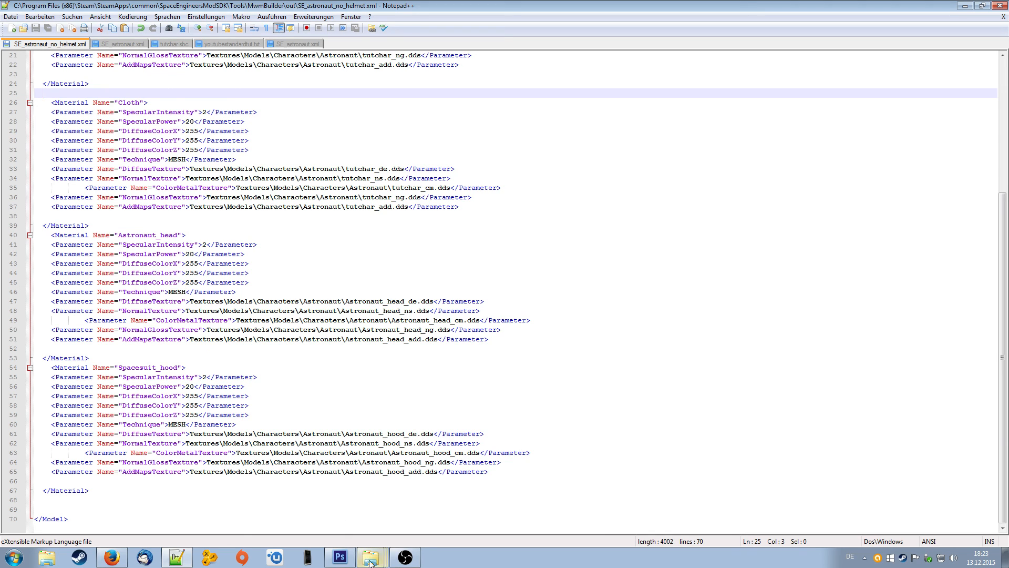
pyautogui.click(372, 467)
pyautogui.moveTo(253, 31); pyautogui.dragTo(598, 113)
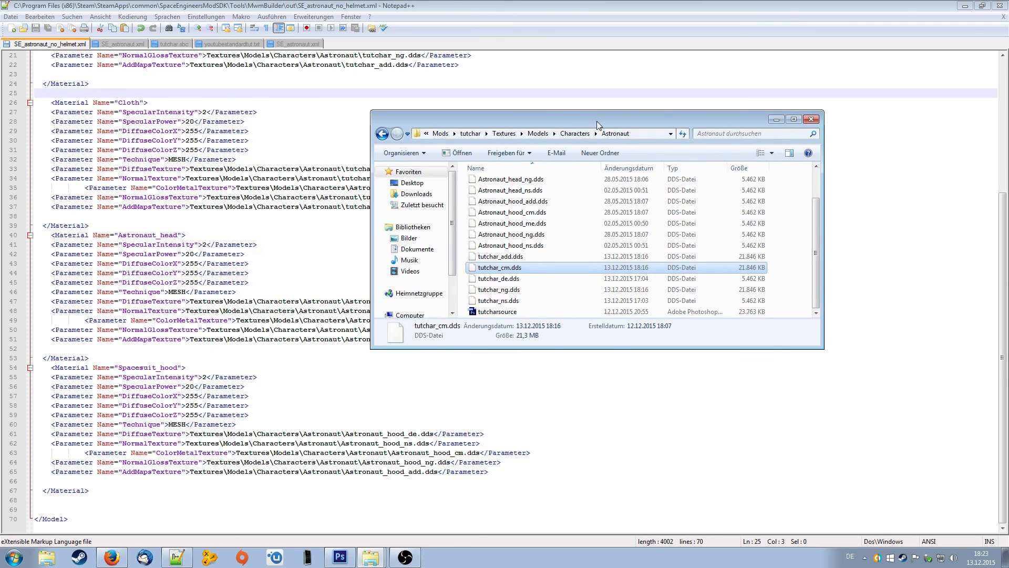
pyautogui.click(527, 224)
pyautogui.moveTo(638, 118); pyautogui.dragTo(763, 75)
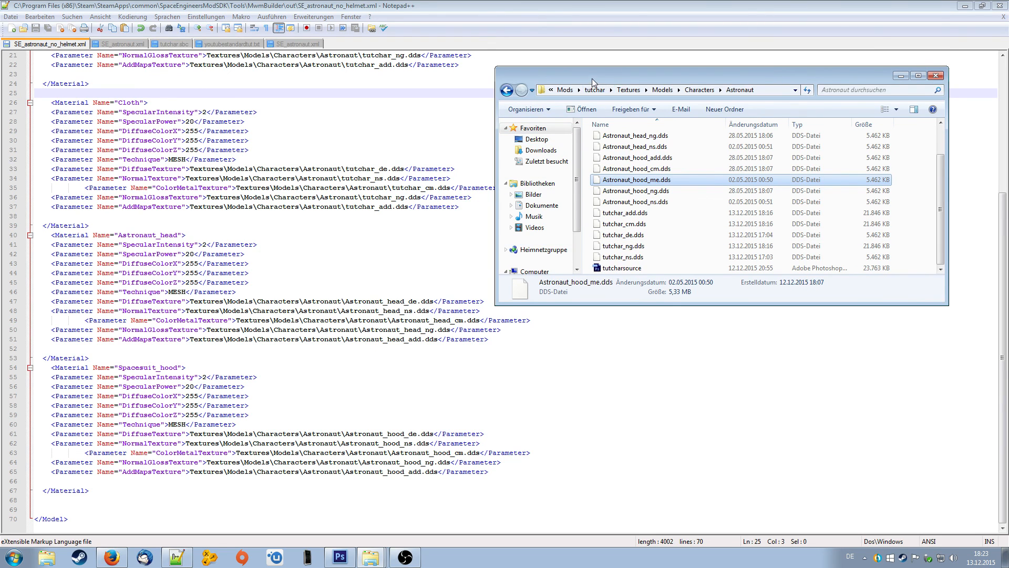
pyautogui.moveTo(592, 78); pyautogui.dragTo(610, 69)
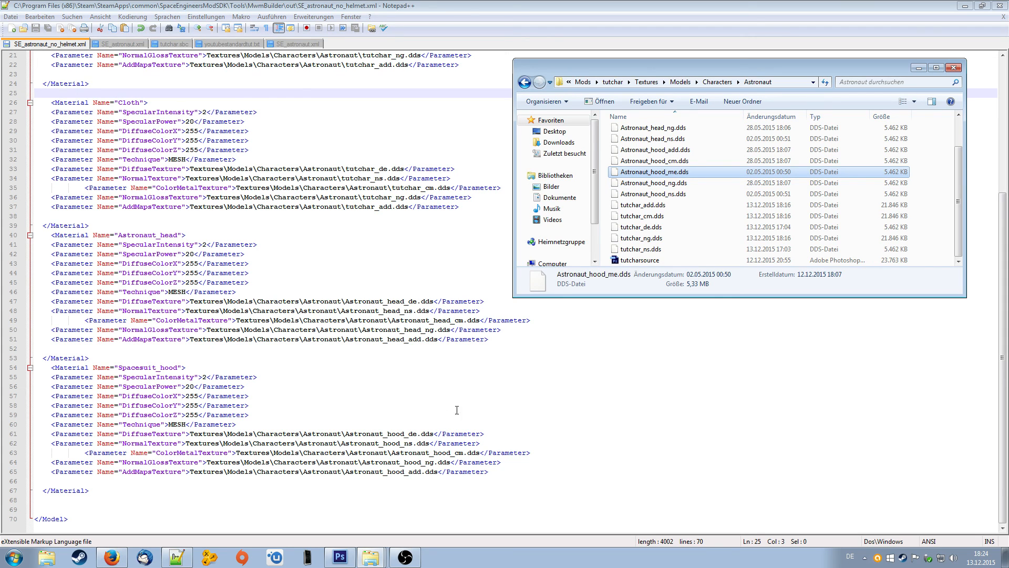
# Change the Spacesuit_hood material's DiffuseTexture file to Astronaut_hood_me.dds and save SE_astronaut_no_helmet.xml
pyautogui.click(414, 434)
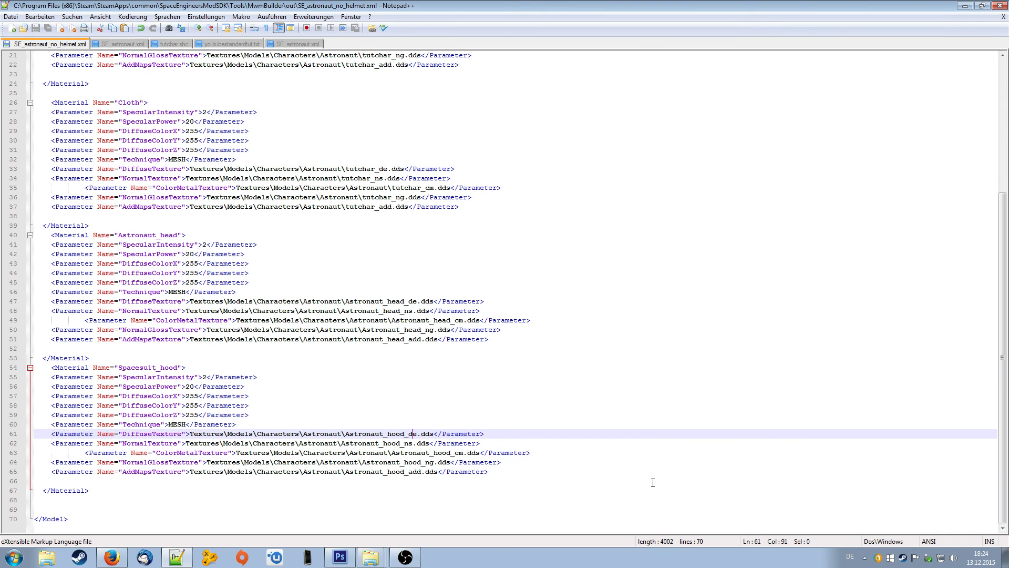
pyautogui.press('BackSpace')
pyautogui.write('m')
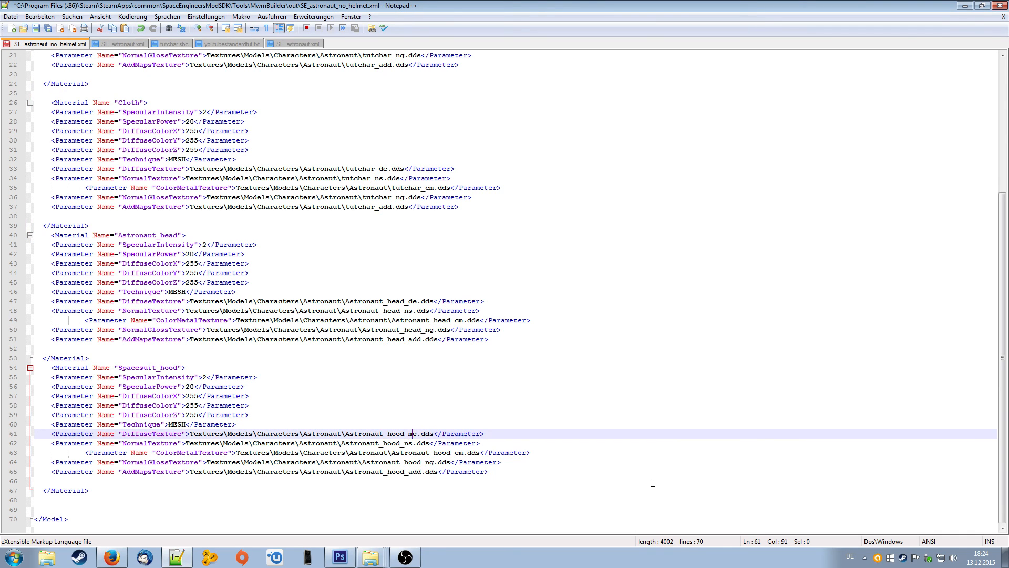
pyautogui.click(565, 395)
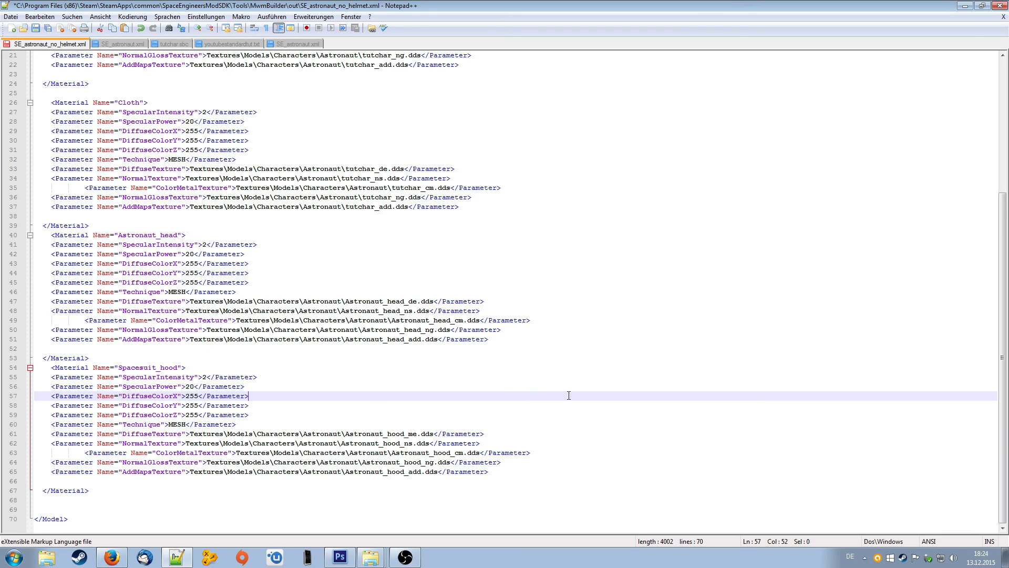
pyautogui.hotkey('ctrl', 's')
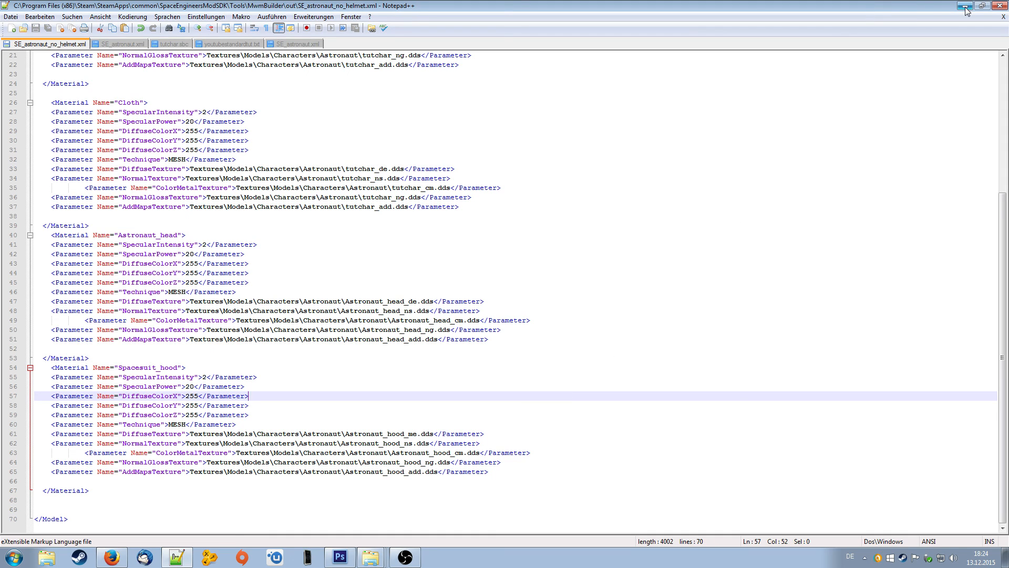
# Review SE_astronaut.xml, minimize the editor, and switch the Explorer window from dx11xml to MwmBuilder's out folder beside the texture folder
pyautogui.click(127, 45)
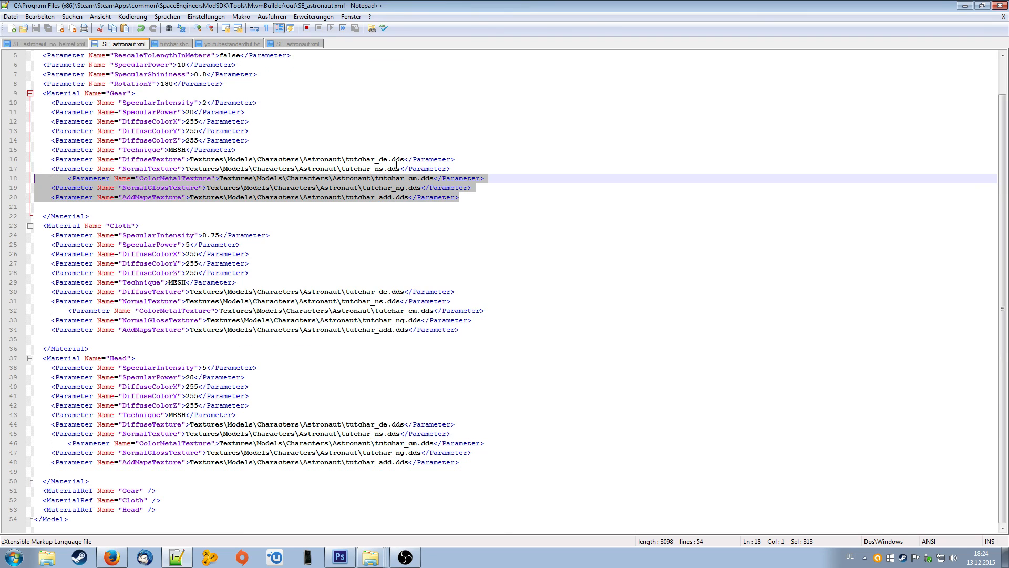
pyautogui.scroll(2, 565, 215)
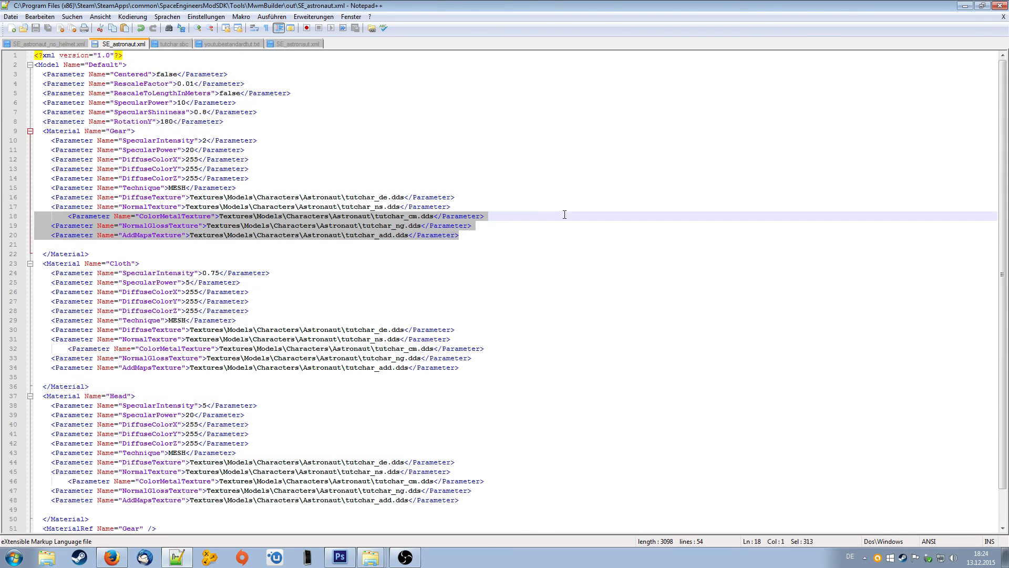
pyautogui.click(965, 5)
pyautogui.moveTo(762, 69); pyautogui.dragTo(259, 67)
pyautogui.click(606, 211)
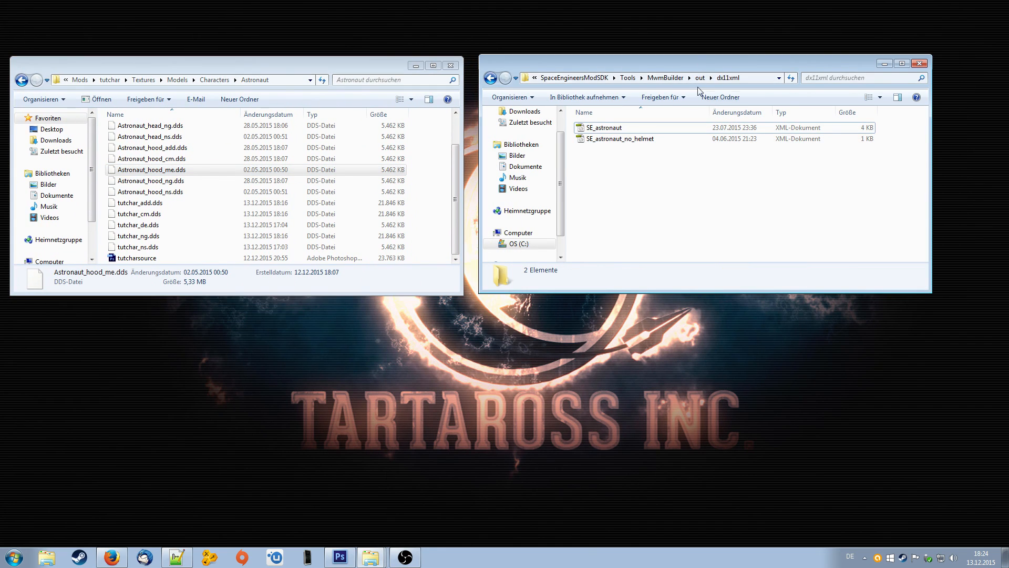
pyautogui.click(700, 78)
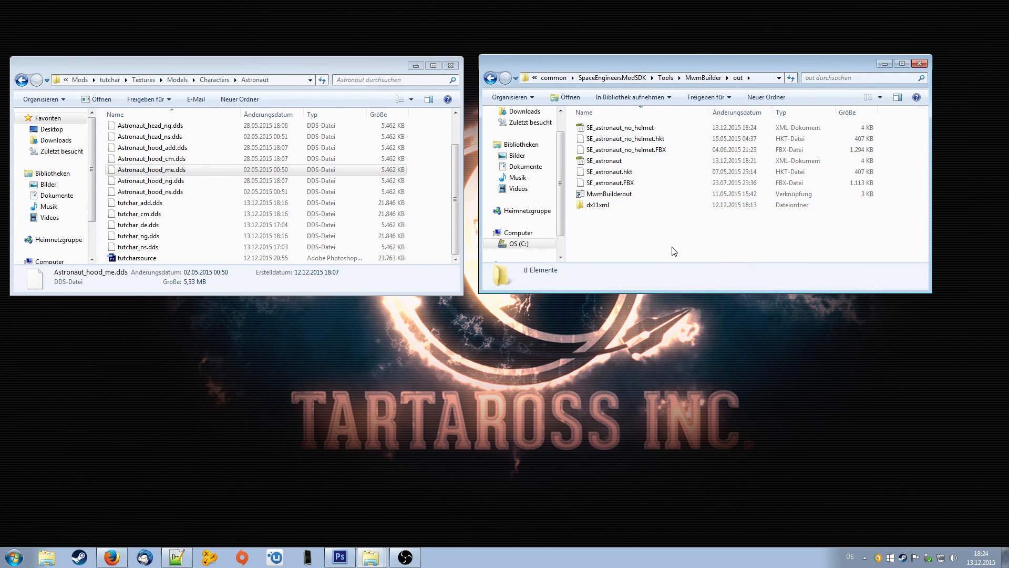
# Run the MwmBuilderout shortcut to build both astronaut models, ignoring the missing-material assertions
pyautogui.click(608, 195)
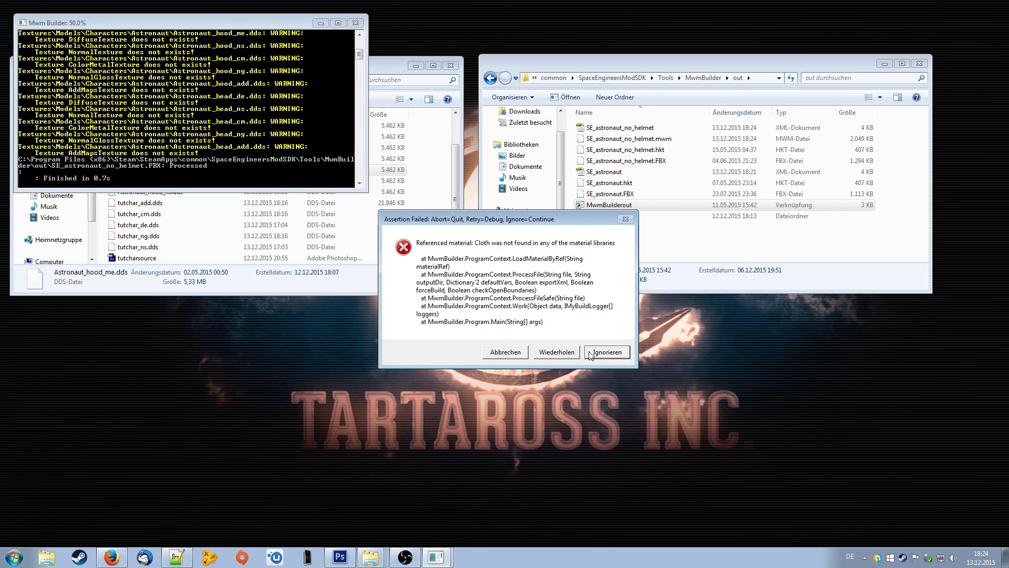
pyautogui.click(618, 355)
pyautogui.click(615, 356)
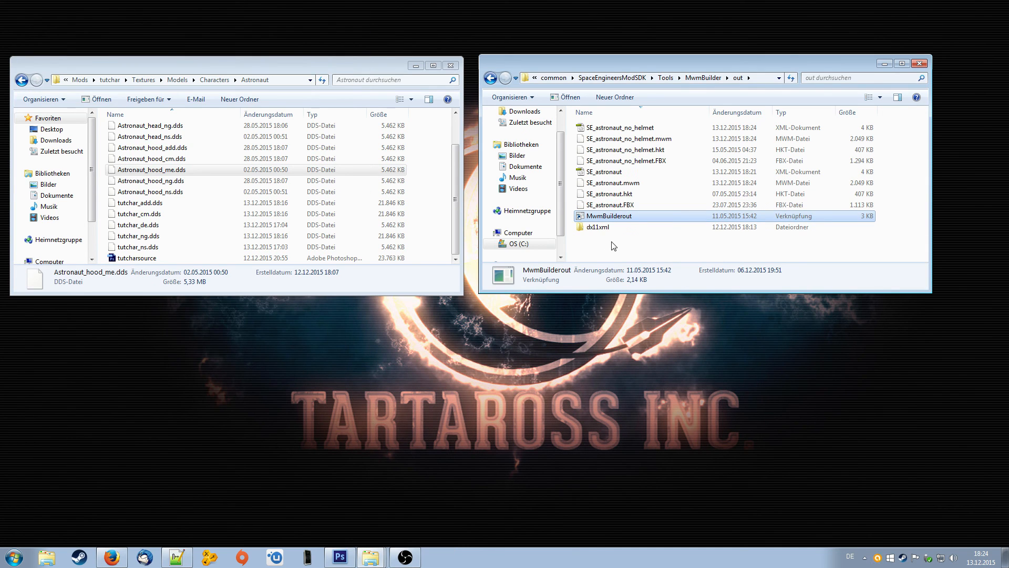
# Rename the built SE_astronaut.mwm in the out folder to tutchar.mwm
pyautogui.rightClick(625, 183)
pyautogui.click(528, 385)
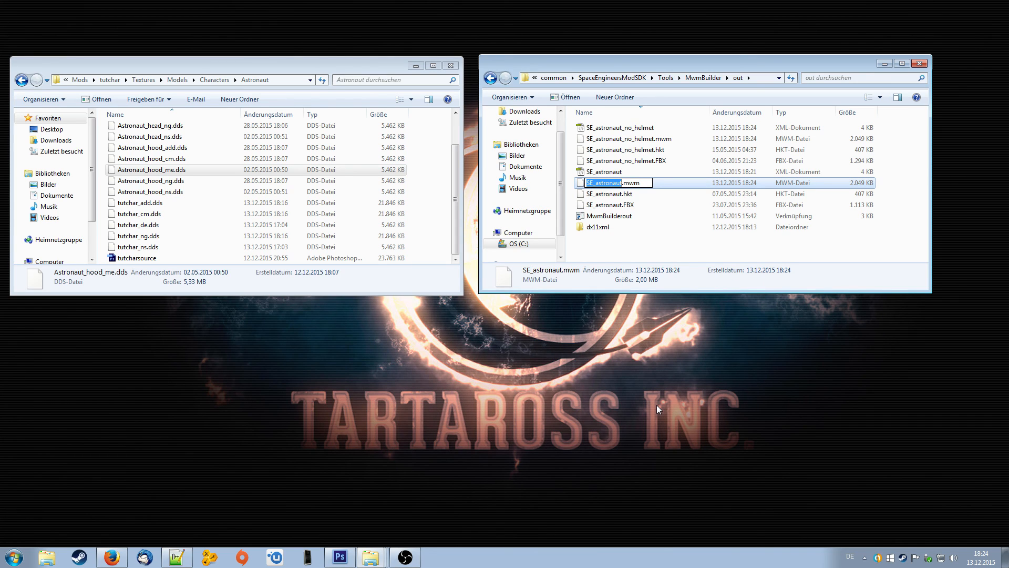
pyautogui.write('tutchar')
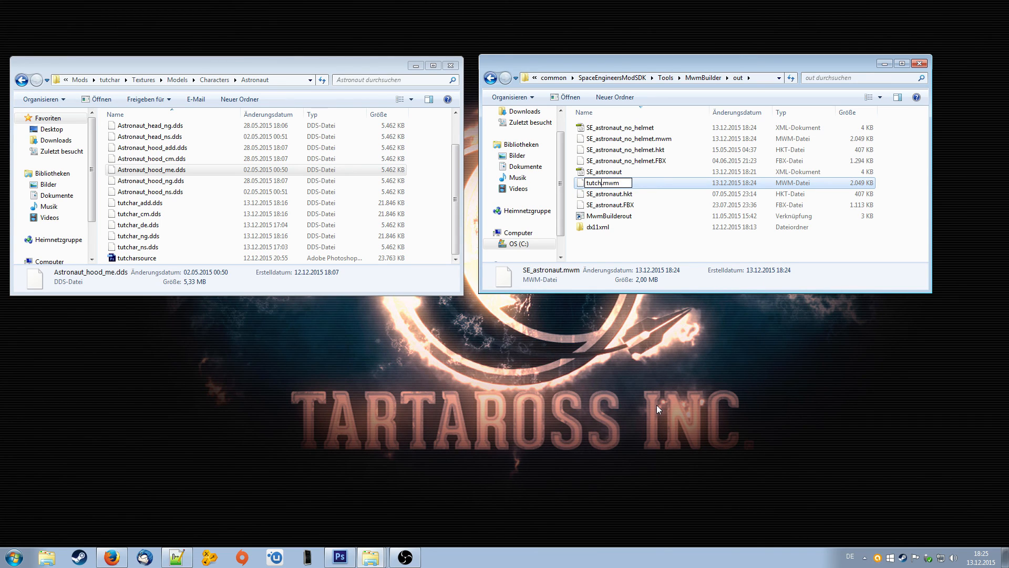
pyautogui.click(658, 255)
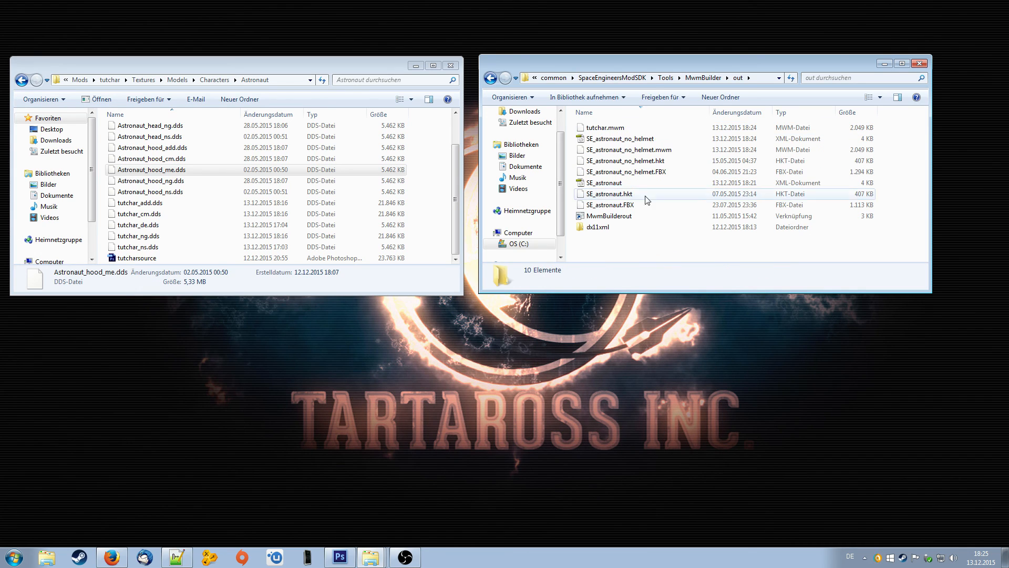
# Rename the built SE_astronaut_no_helmet.mwm in the out folder to tutchar_no.mwm
pyautogui.rightClick(625, 149)
pyautogui.click(422, 353)
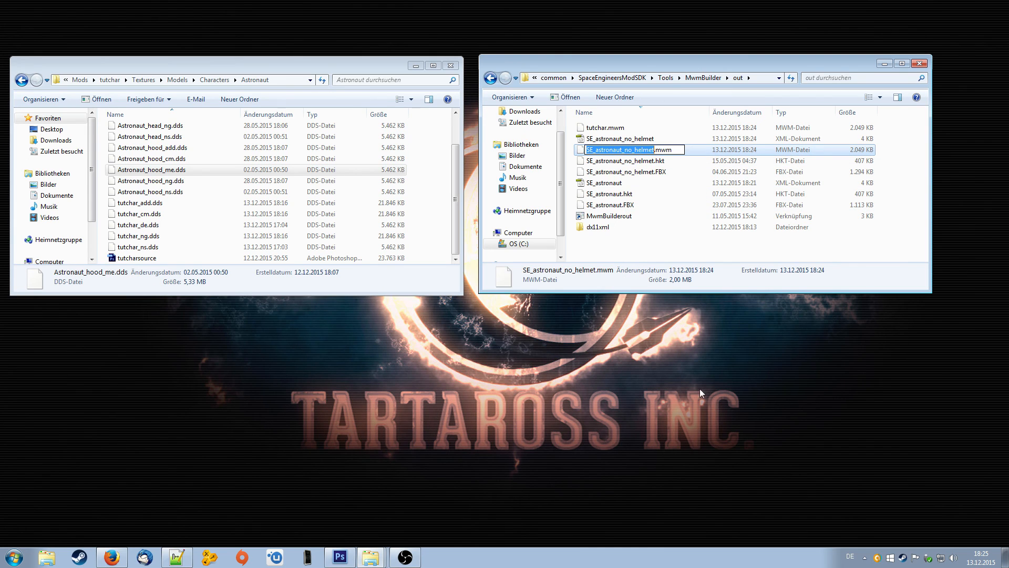
pyautogui.write('tutchar')
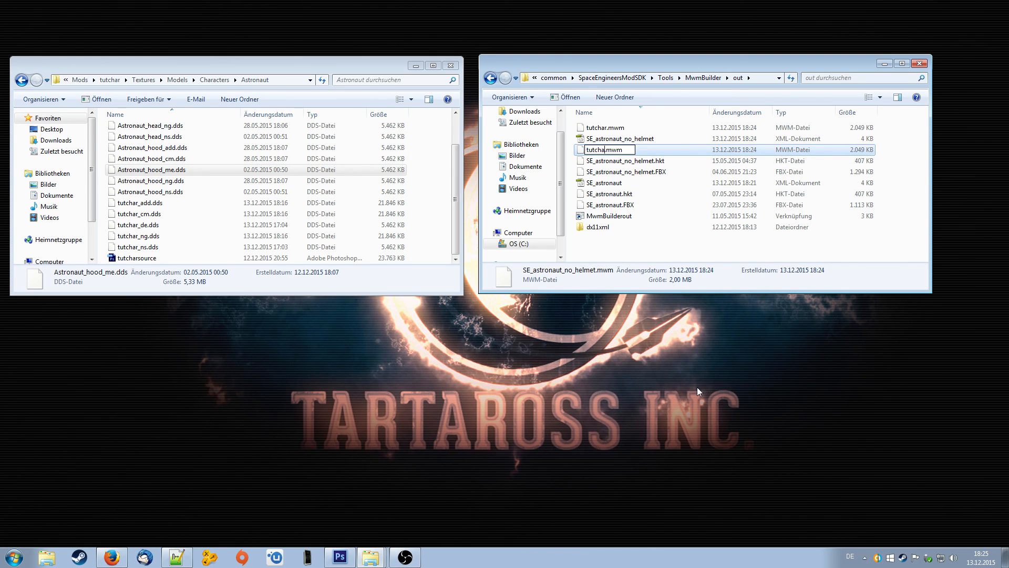
pyautogui.write('_no')
pyautogui.press('Return')
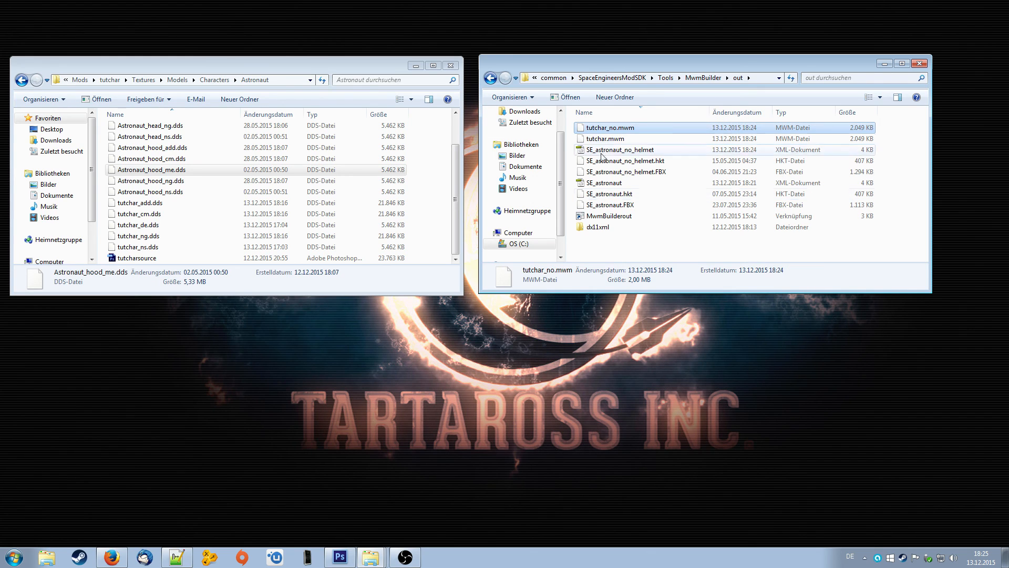
# Move tutchar.mwm and tutchar_no.mwm into the tutchar mod's Models\Characters\Astronaut folder, replacing the existing files, and minimize the out folder window
pyautogui.keyDown('shift'); pyautogui.click(605, 139); pyautogui.keyUp('shift')
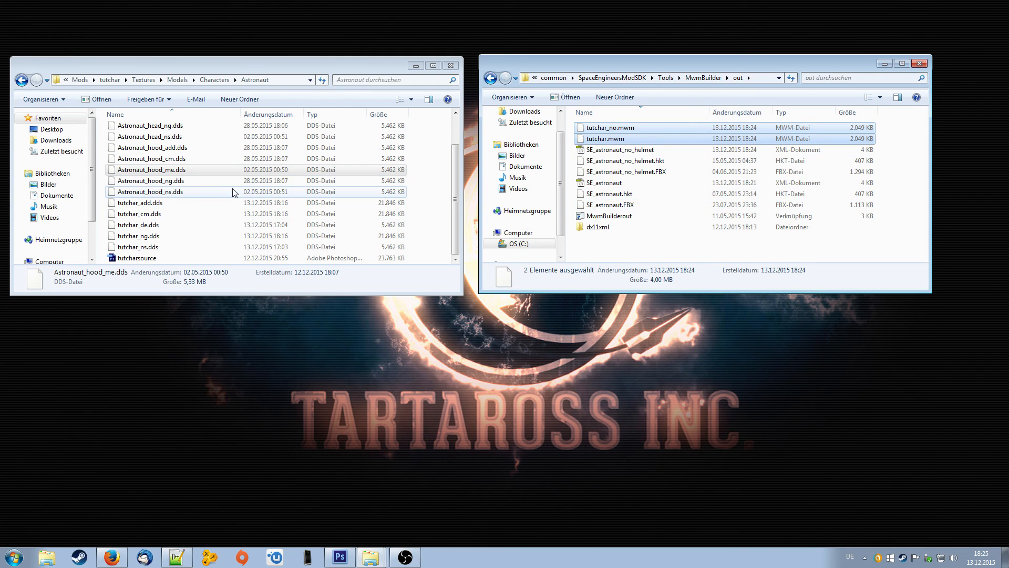
pyautogui.click(109, 80)
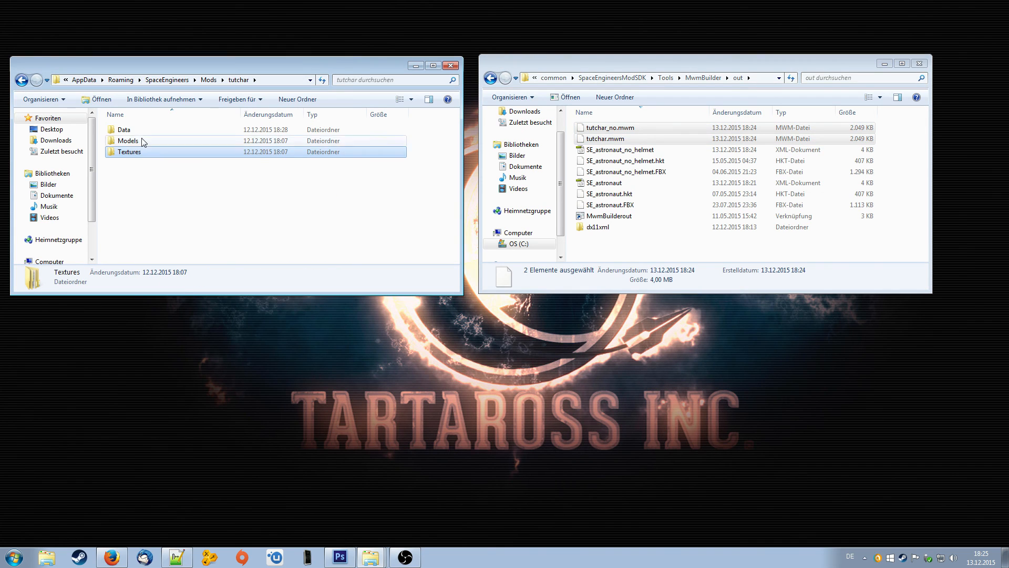
pyautogui.doubleClick(127, 141)
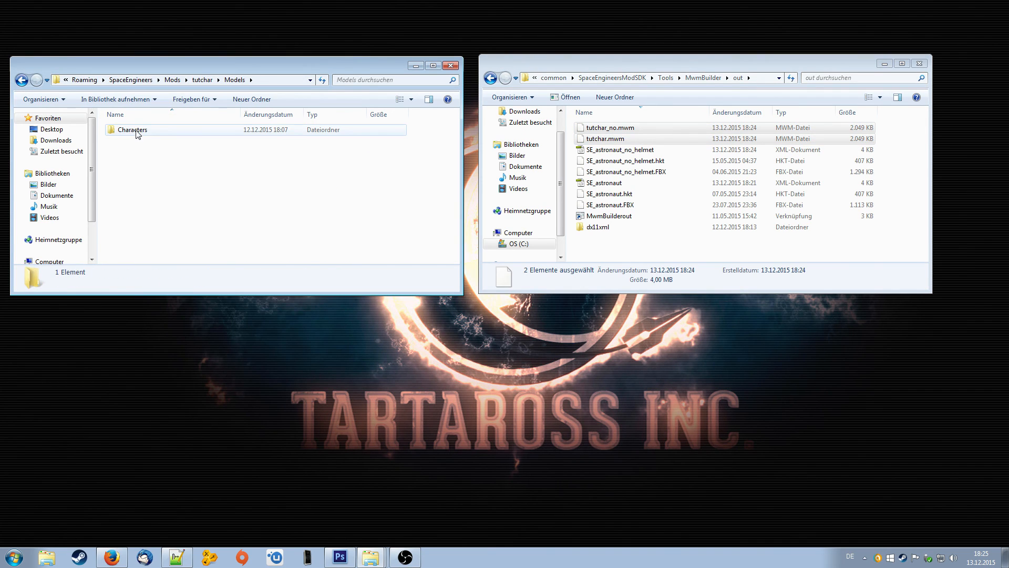
pyautogui.doubleClick(137, 134)
pyautogui.doubleClick(135, 132)
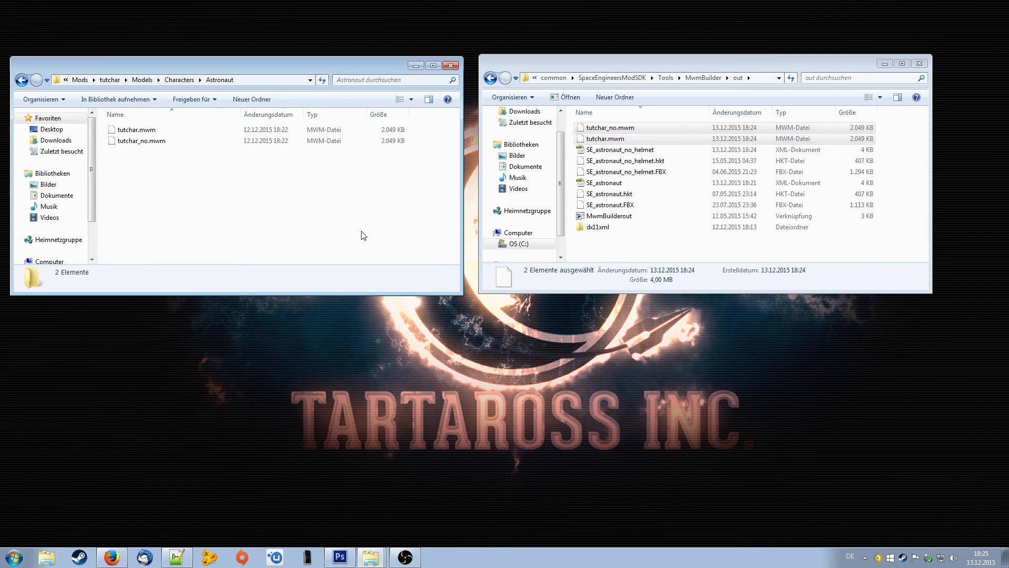
pyautogui.hotkey('ctrl', 'v')
pyautogui.click(453, 214)
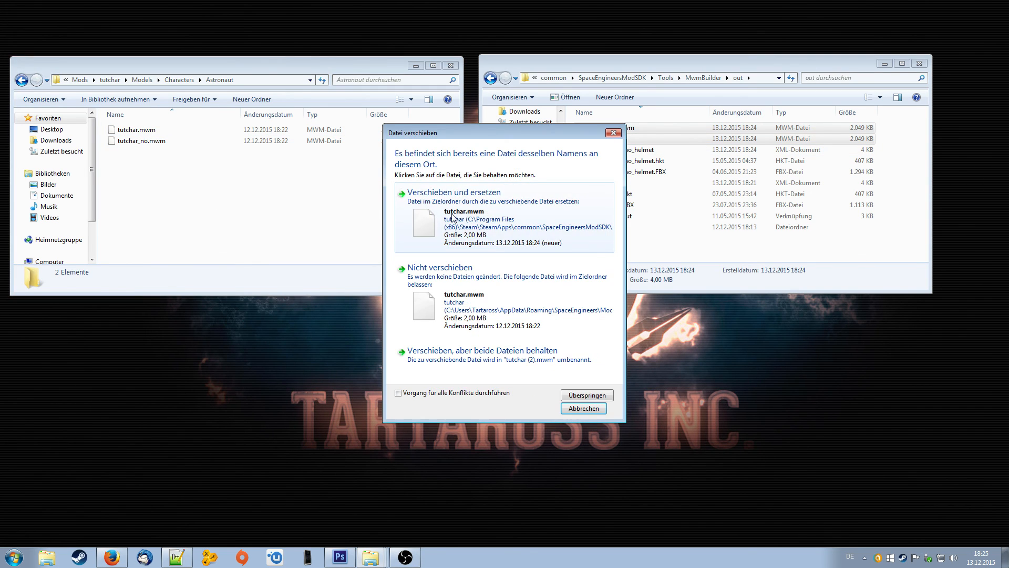
pyautogui.click(452, 214)
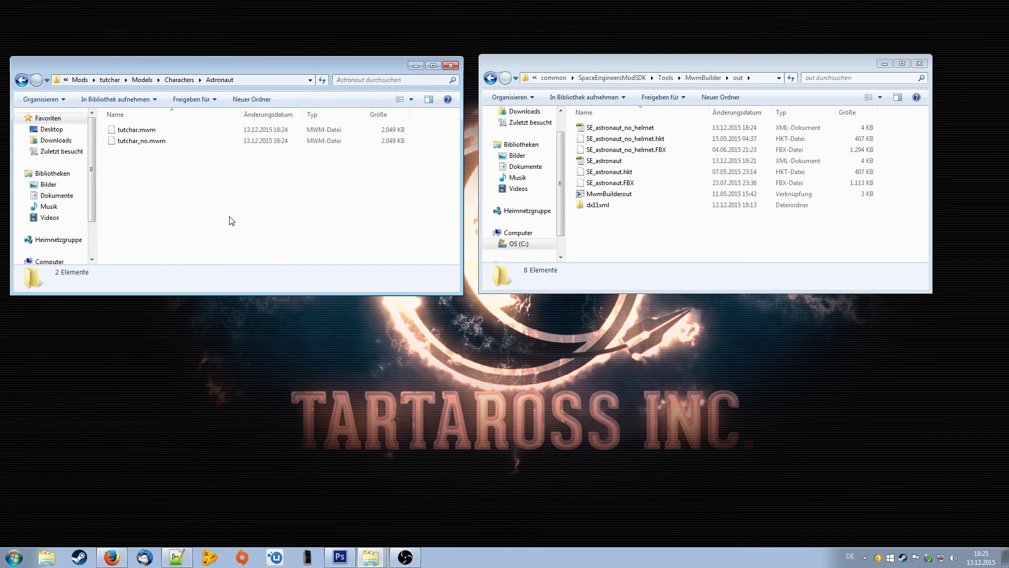
pyautogui.click(884, 63)
pyautogui.moveTo(338, 65); pyautogui.dragTo(374, 42)
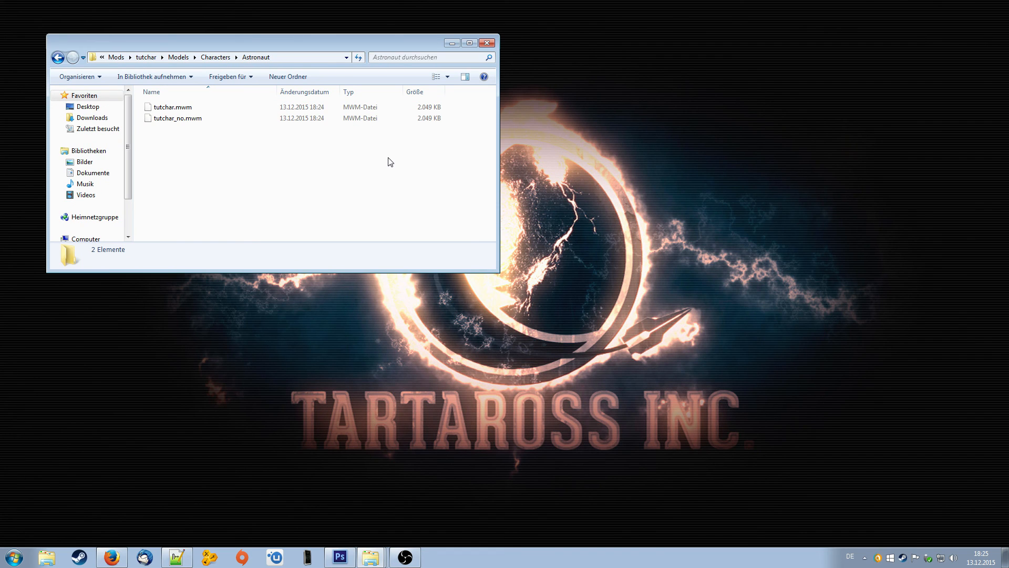
pyautogui.moveTo(243, 43); pyautogui.dragTo(218, 31)
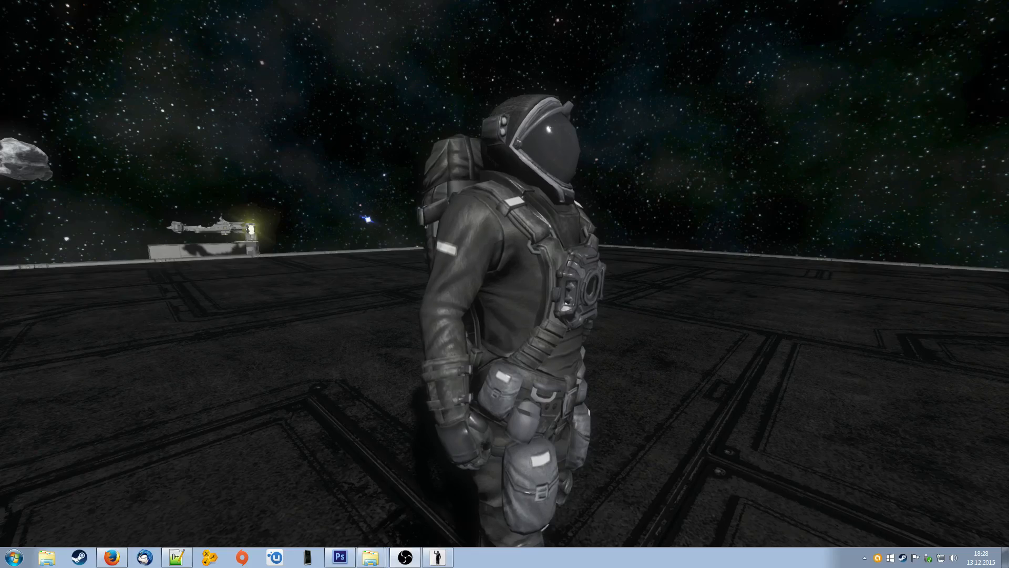
# Switch to Space Engineers and inspect the modded astronaut suit from a distance and close up
pyautogui.click(222, 329)
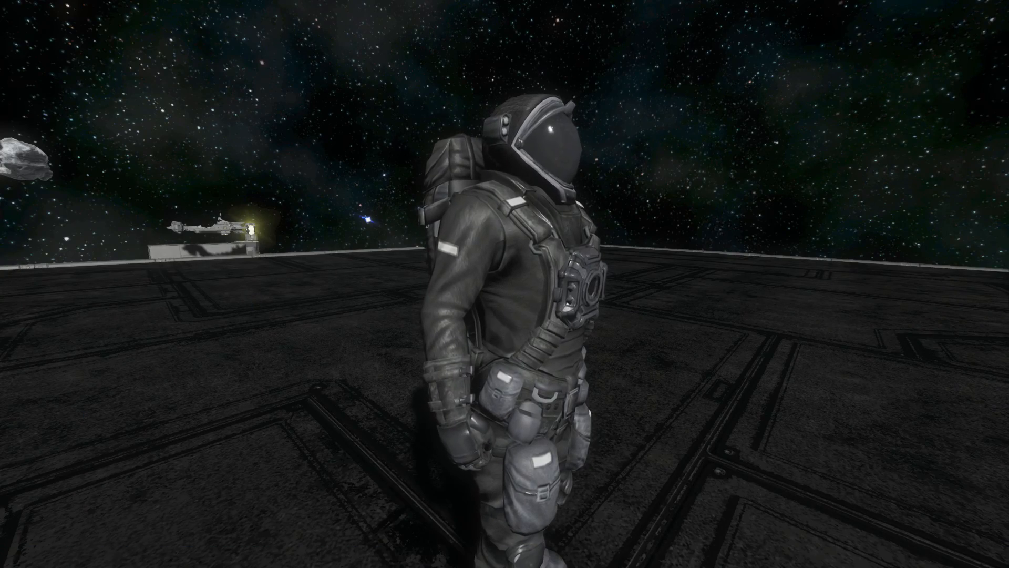
pyautogui.press('s')
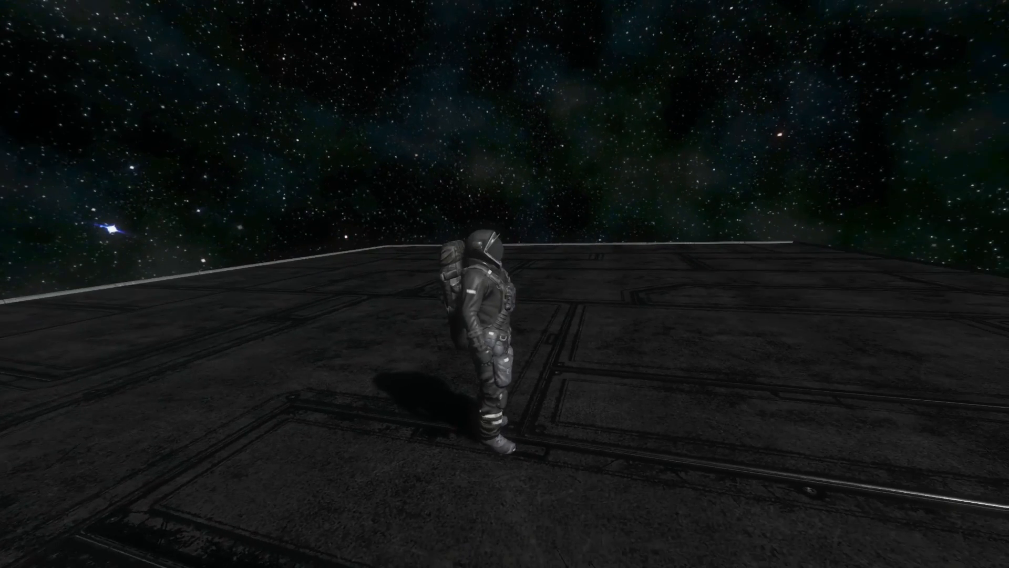
pyautogui.scroll(5, 505, 284)
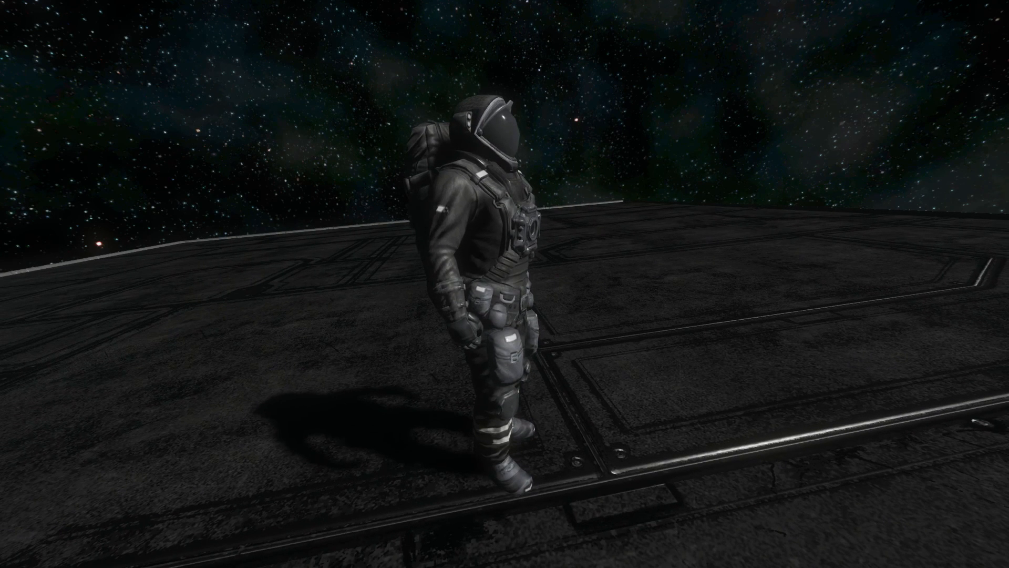
# Exit the loaded world to the main menu and quit Space Engineers
pyautogui.press('Escape')
pyautogui.click(132, 523)
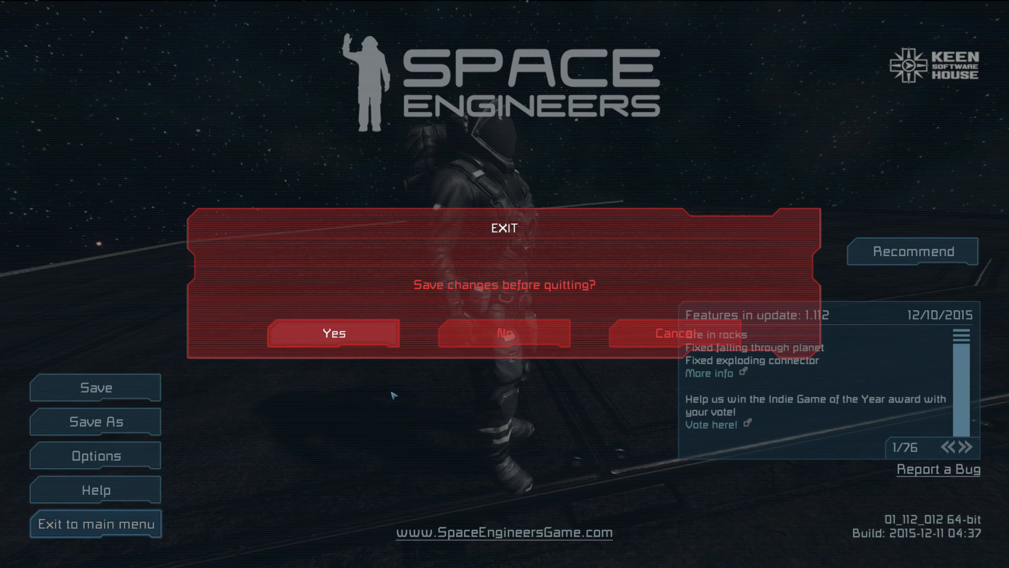
pyautogui.press('Escape')
pyautogui.click(110, 528)
pyautogui.click(100, 523)
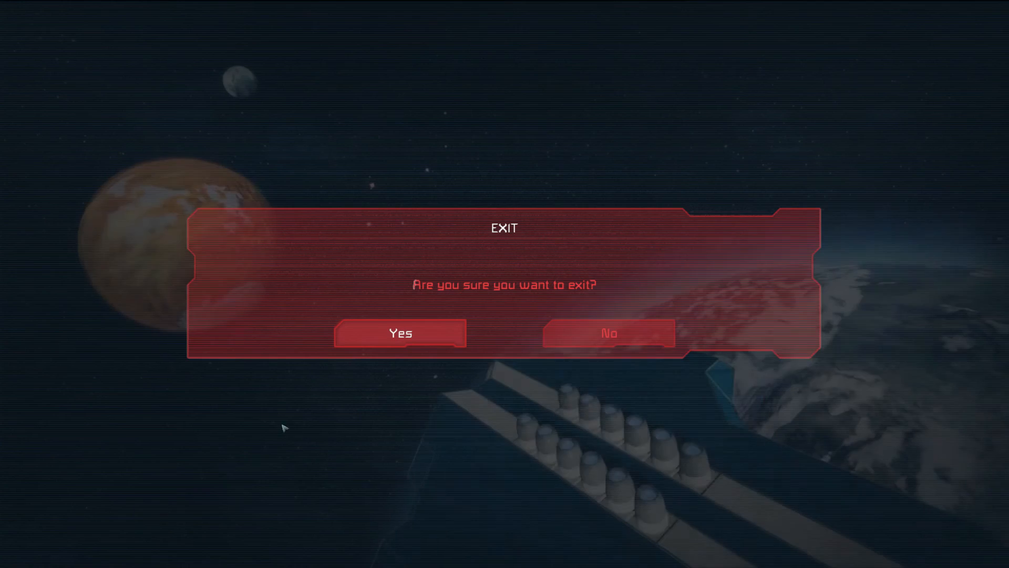
pyautogui.click(380, 336)
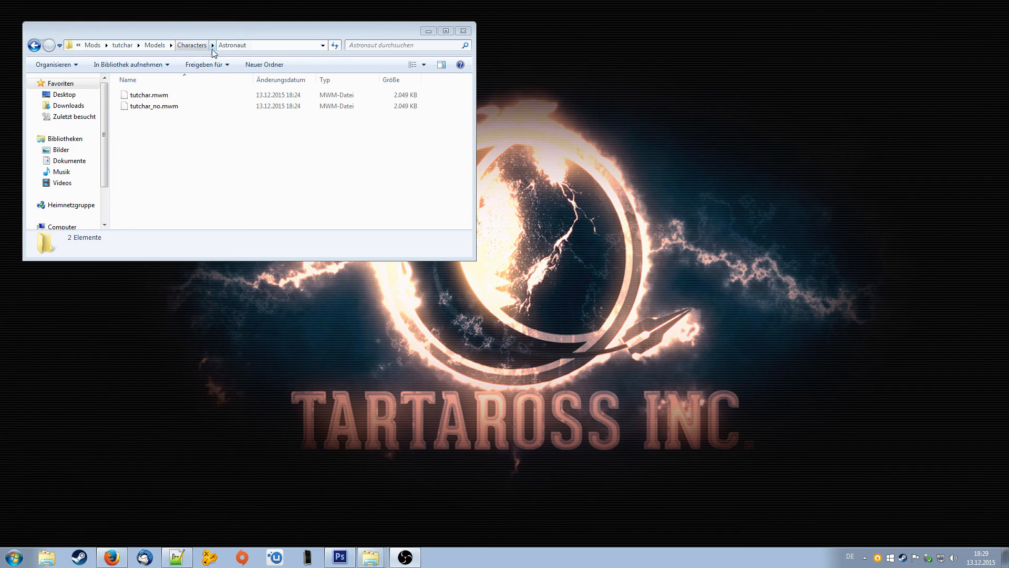
# Go up to the tutchar mod's root folder to view its Data, Models and Textures subfolders
pyautogui.moveTo(241, 30); pyautogui.dragTo(532, 126)
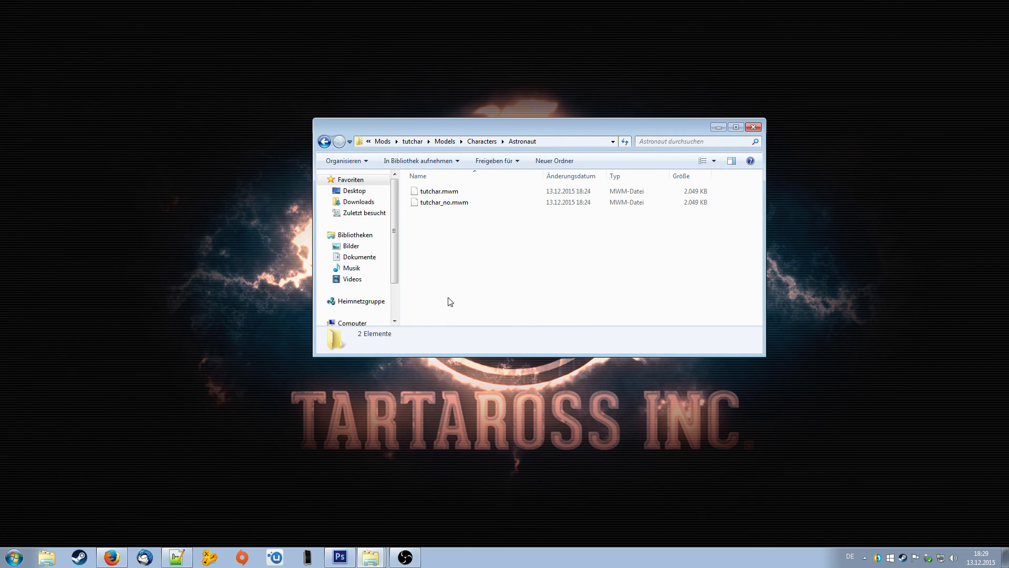
pyautogui.click(414, 141)
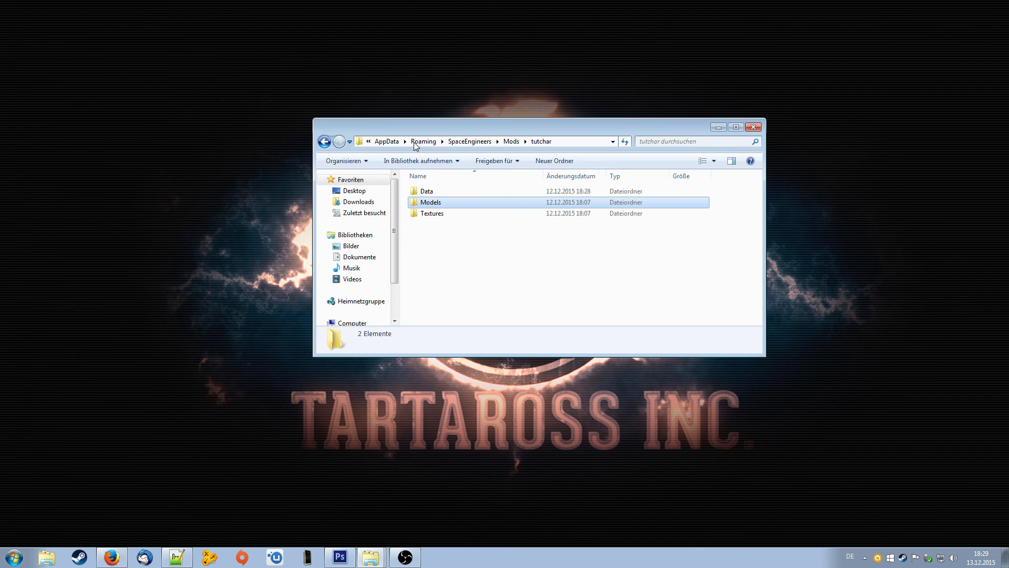
pyautogui.click(493, 278)
pyautogui.moveTo(470, 130); pyautogui.dragTo(484, 121)
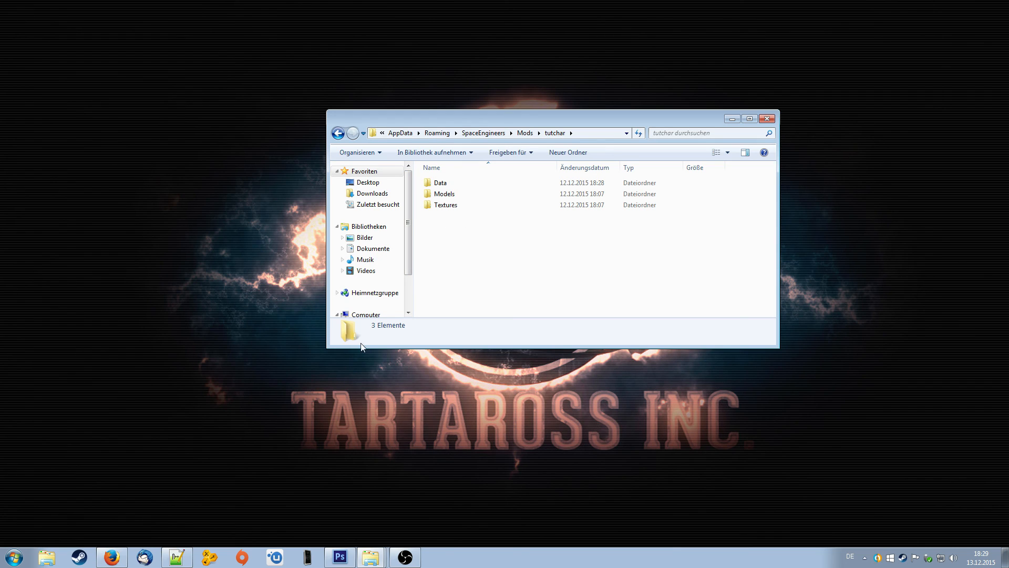
# Find the tartarossIncsuitv2 mod in the Mods folder and open it as a finished example
pyautogui.click(375, 561)
pyautogui.click(525, 133)
pyautogui.click(738, 250)
pyautogui.scroll(-2, 734, 258)
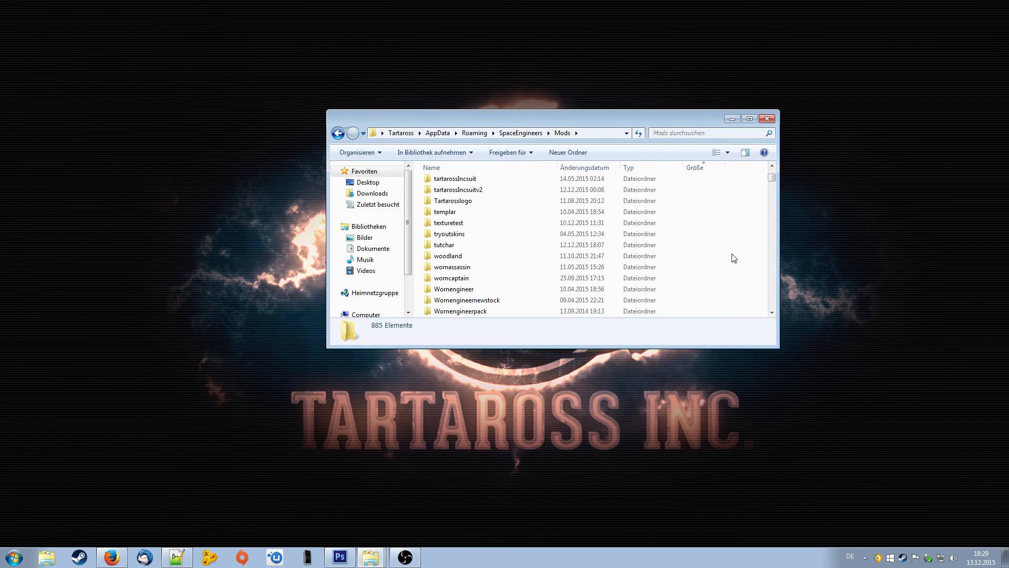
pyautogui.scroll(-2, 734, 258)
pyautogui.scroll(2, 731, 257)
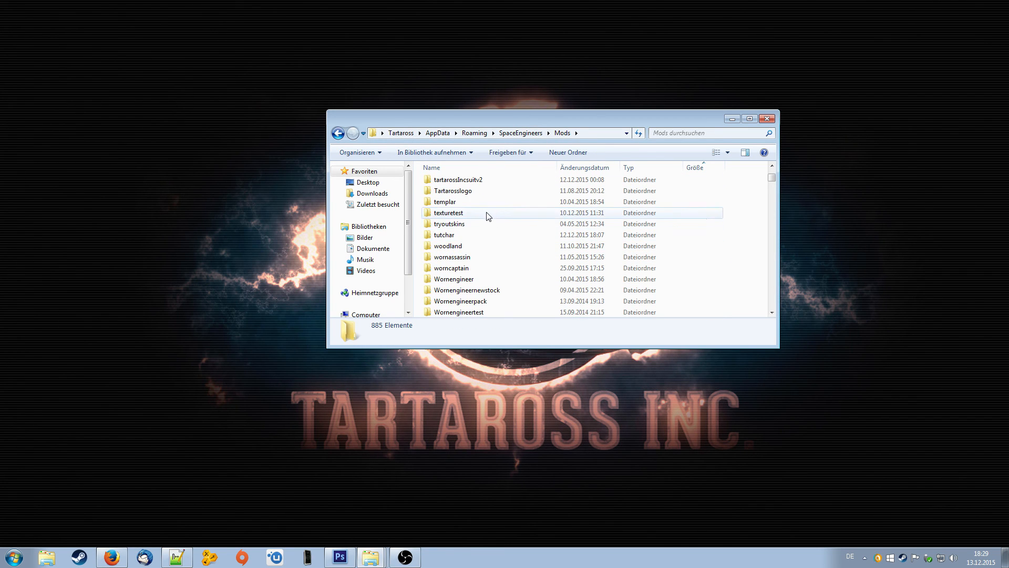
pyautogui.doubleClick(473, 181)
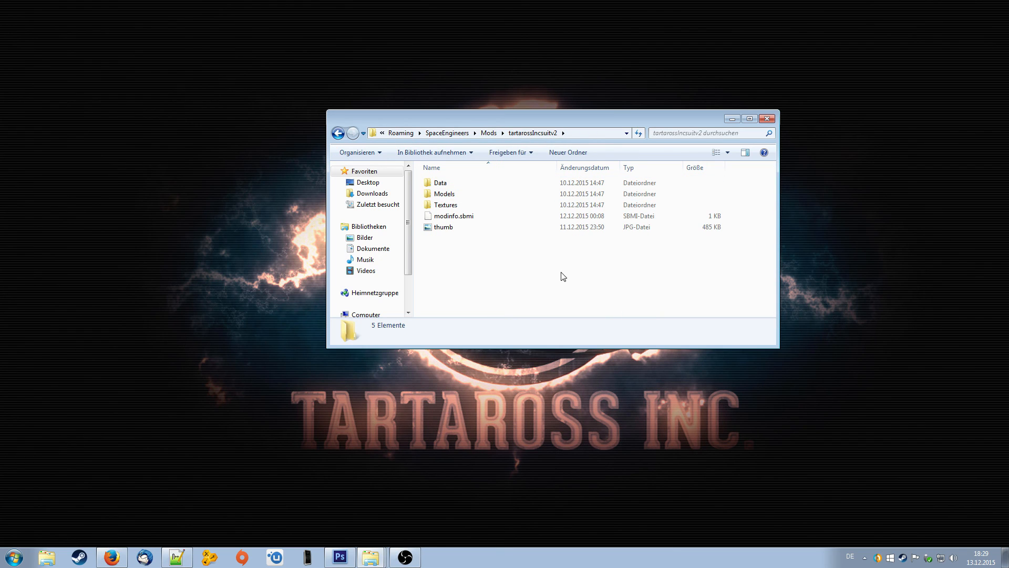
# Preview the tartarossIncsuitv2 mod's thumb image and minimize the photo viewer
pyautogui.moveTo(563, 117); pyautogui.dragTo(461, 145)
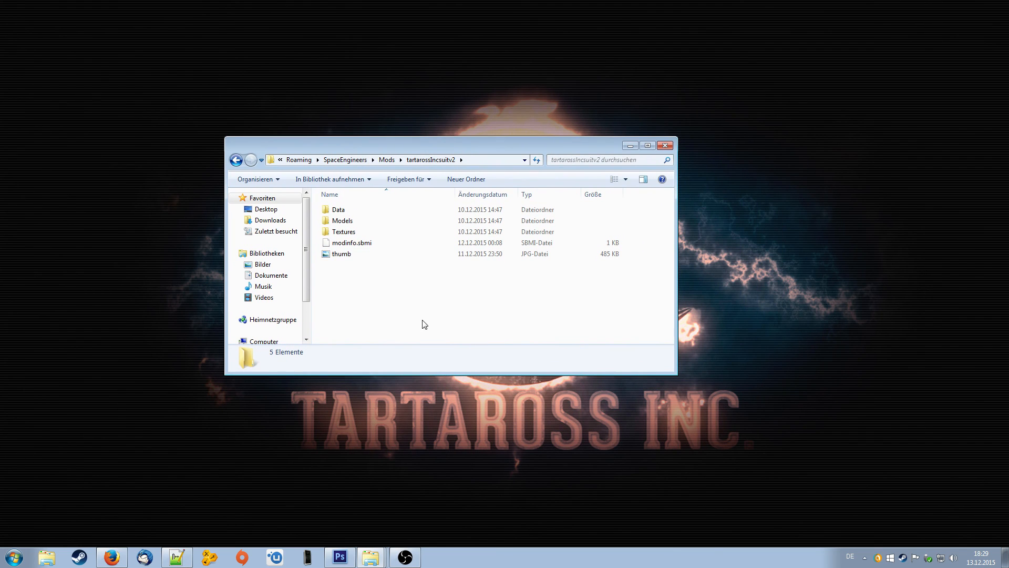
pyautogui.click(344, 254)
pyautogui.rightClick(344, 254)
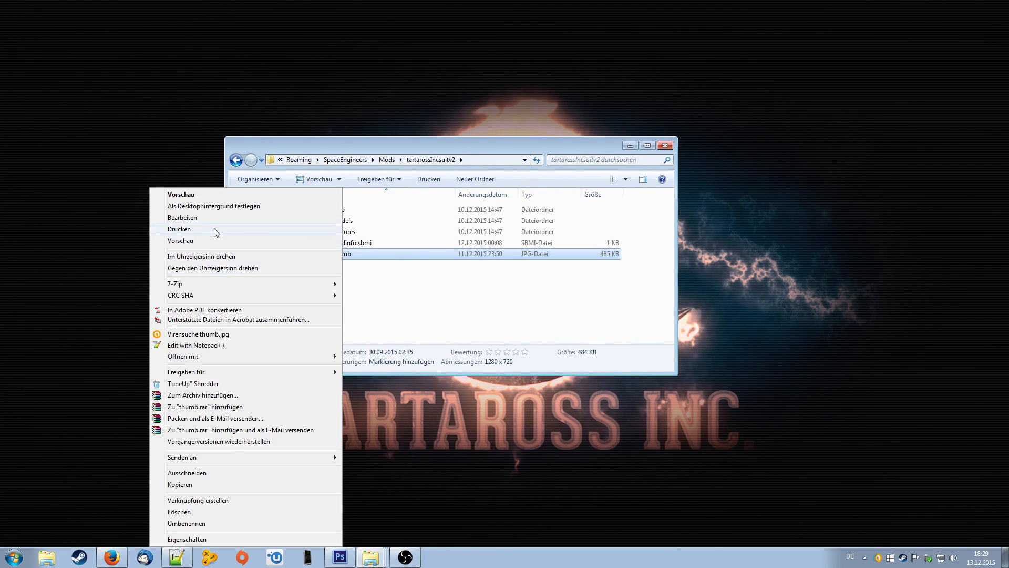
pyautogui.click(194, 240)
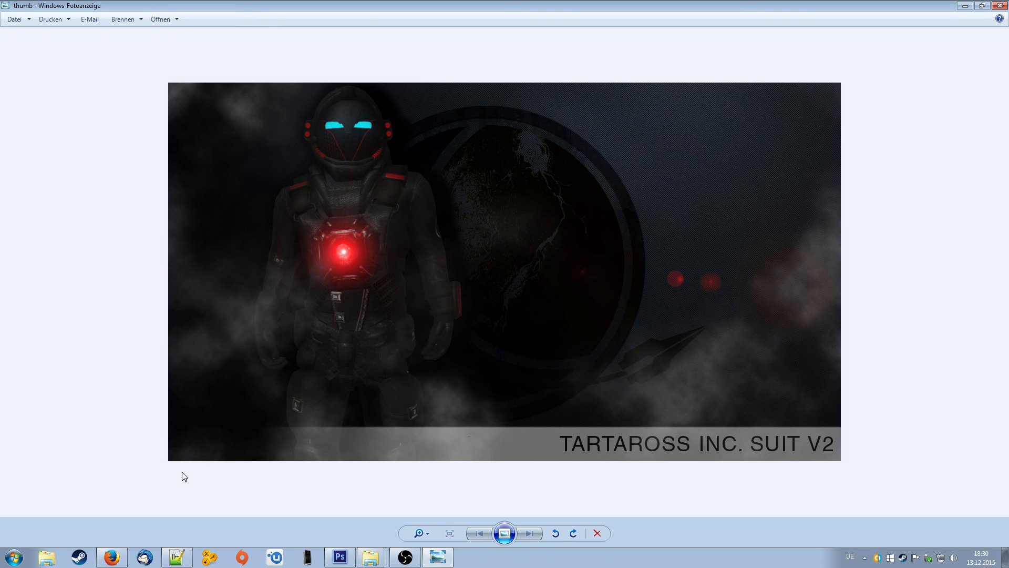
pyautogui.click(965, 6)
pyautogui.keyDown('ctrl'); pyautogui.click(339, 255); pyautogui.keyUp('ctrl')
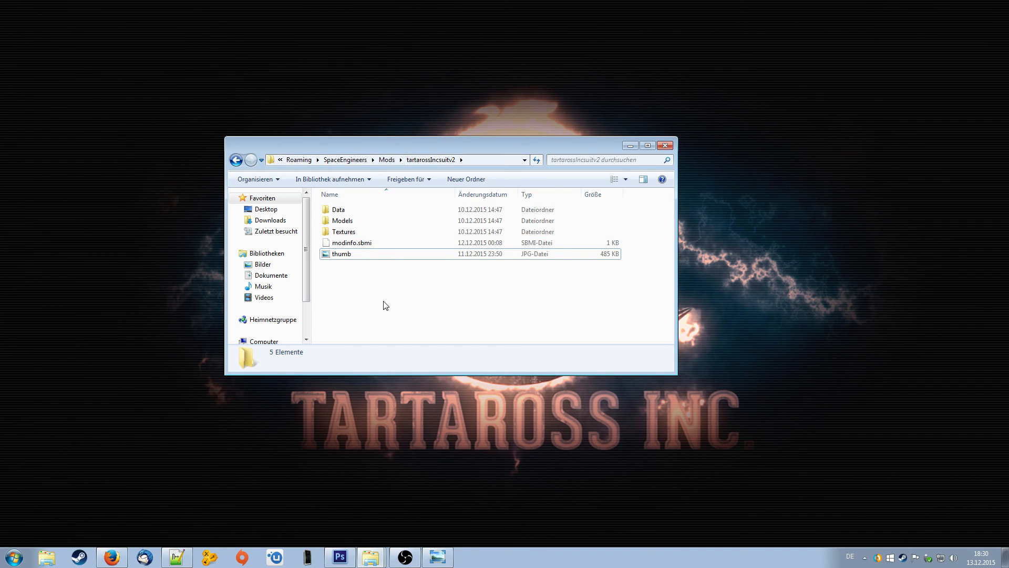
# Locate the modinfo.sbmi file in tartarossIncsuitv2, leave it unopened, and return to the Mods folder
pyautogui.click(359, 245)
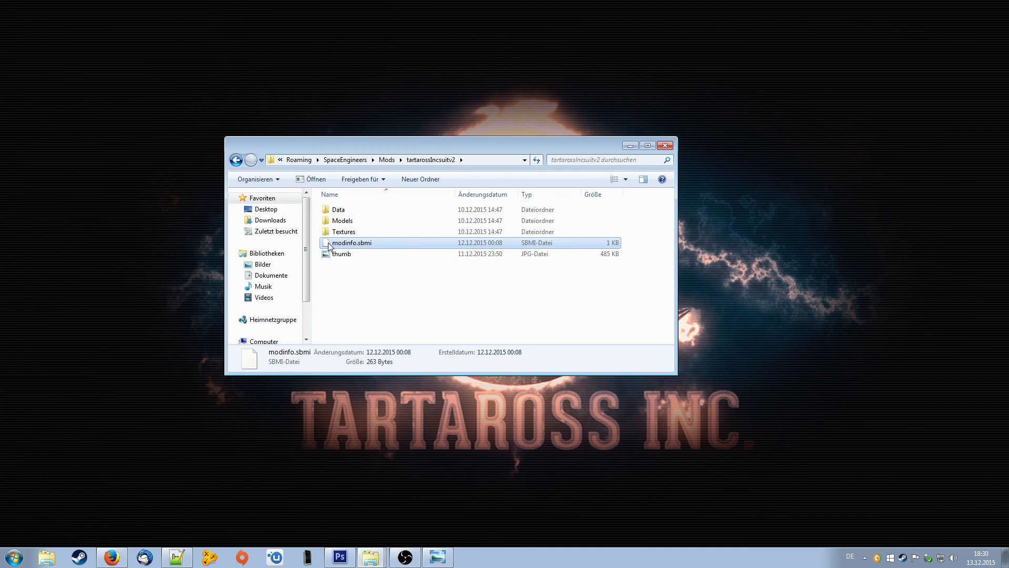
pyautogui.click(408, 312)
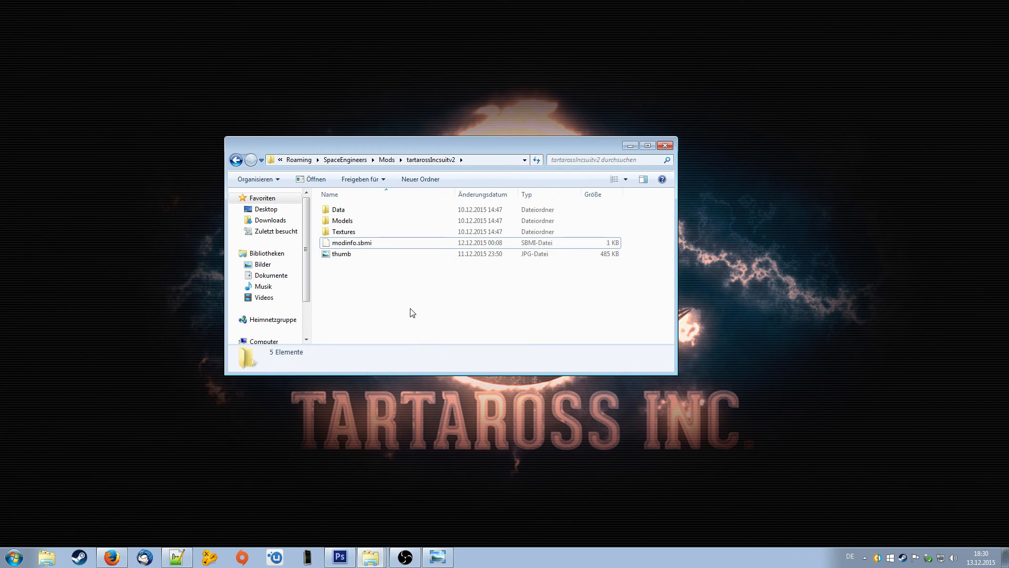
pyautogui.click(237, 161)
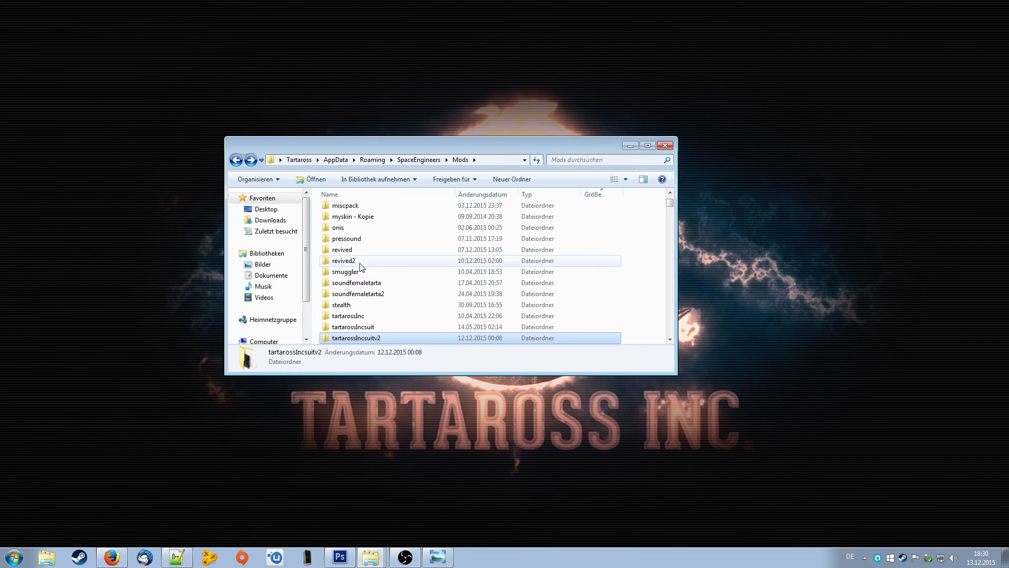
# Open the tutchar mod folder from the Mods folder, view its contents and minimize the window
pyautogui.scroll(-2, 389, 245)
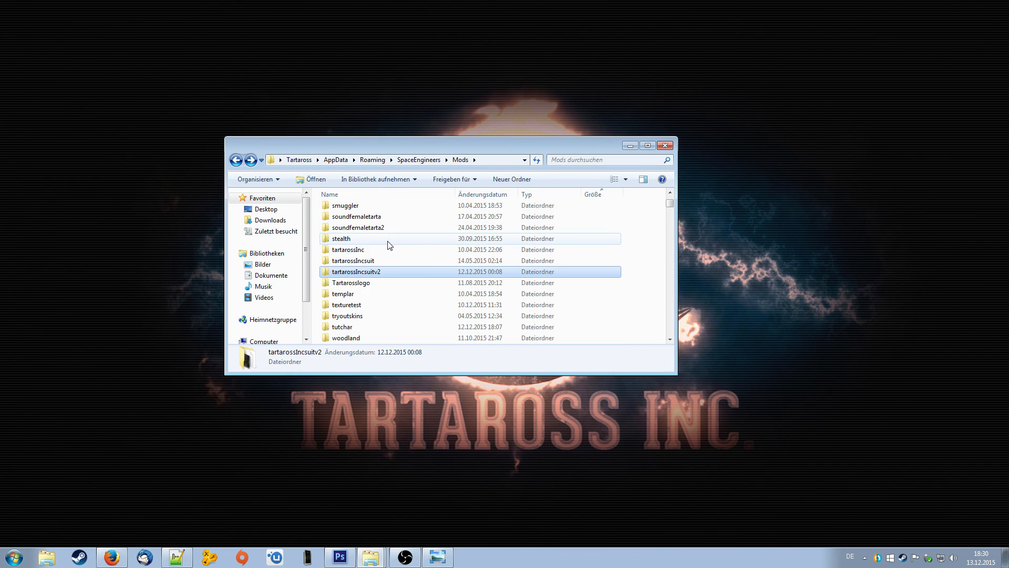
pyautogui.doubleClick(347, 327)
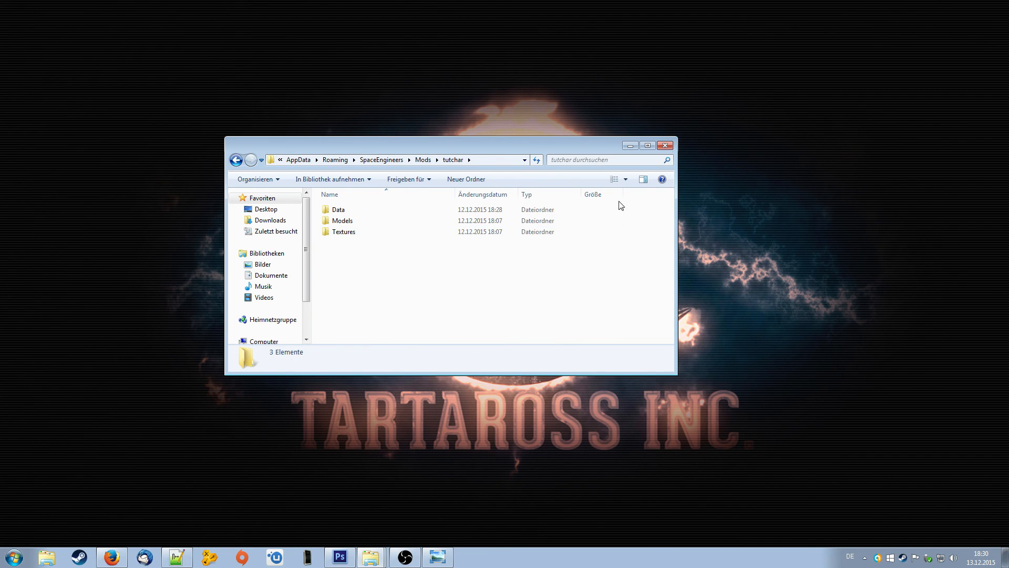
pyautogui.click(630, 145)
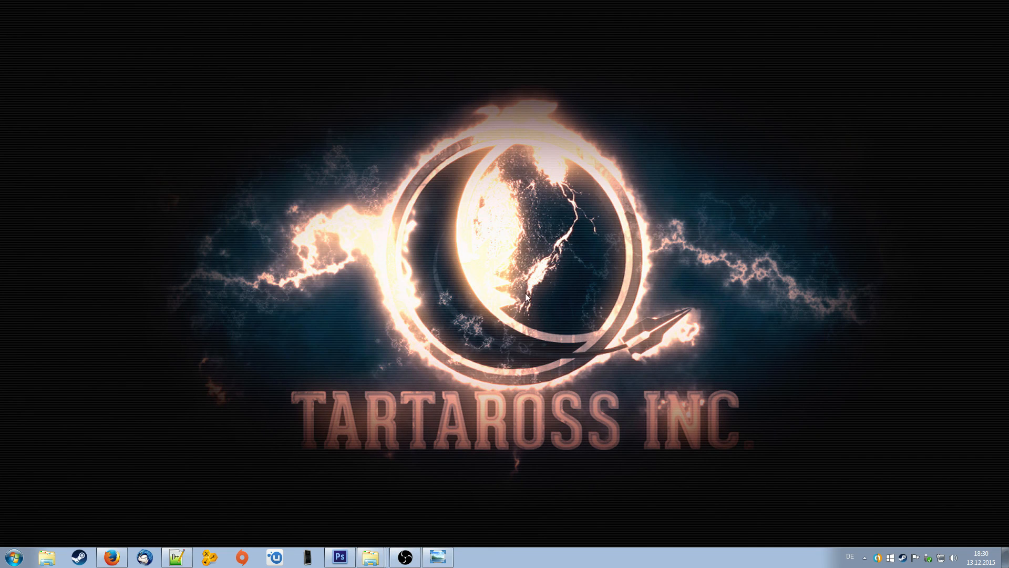
# Launch Space Engineers and open the mod list in the tutchar world's settings
pyautogui.click(80, 558)
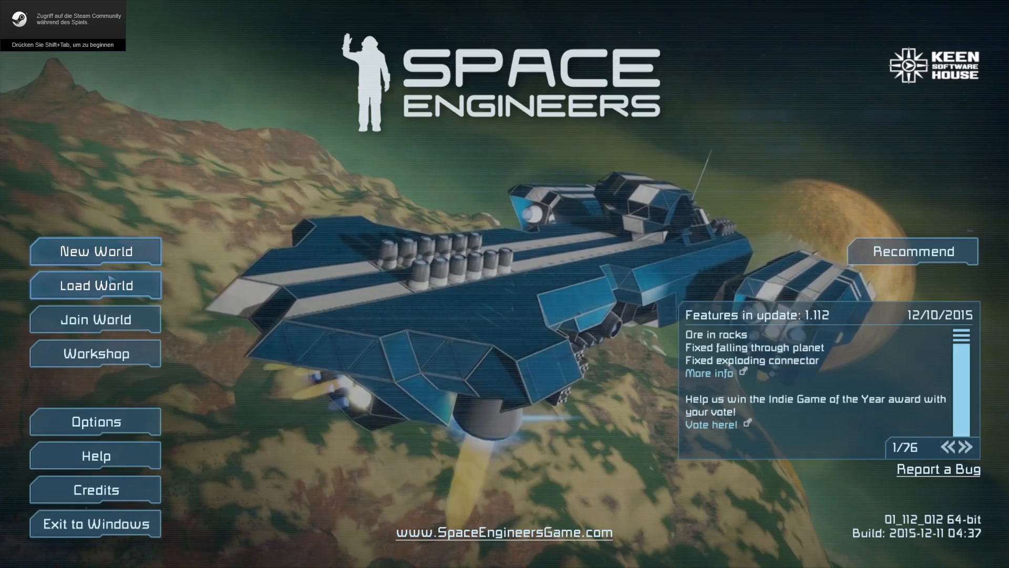
pyautogui.click(110, 278)
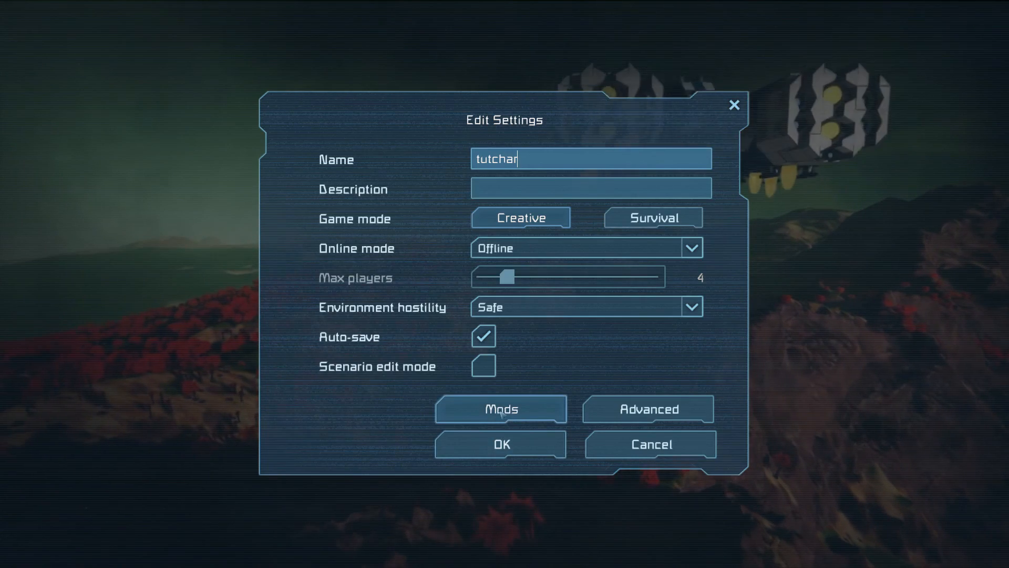
pyautogui.click(571, 441)
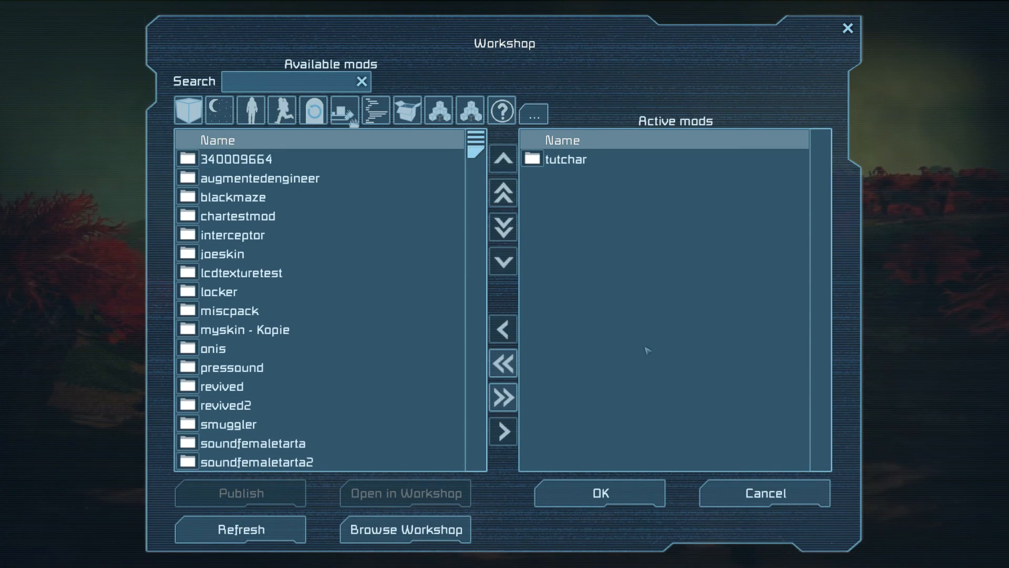
# Select the tutchar mod among the world's active mods so that it can be published
pyautogui.click(567, 162)
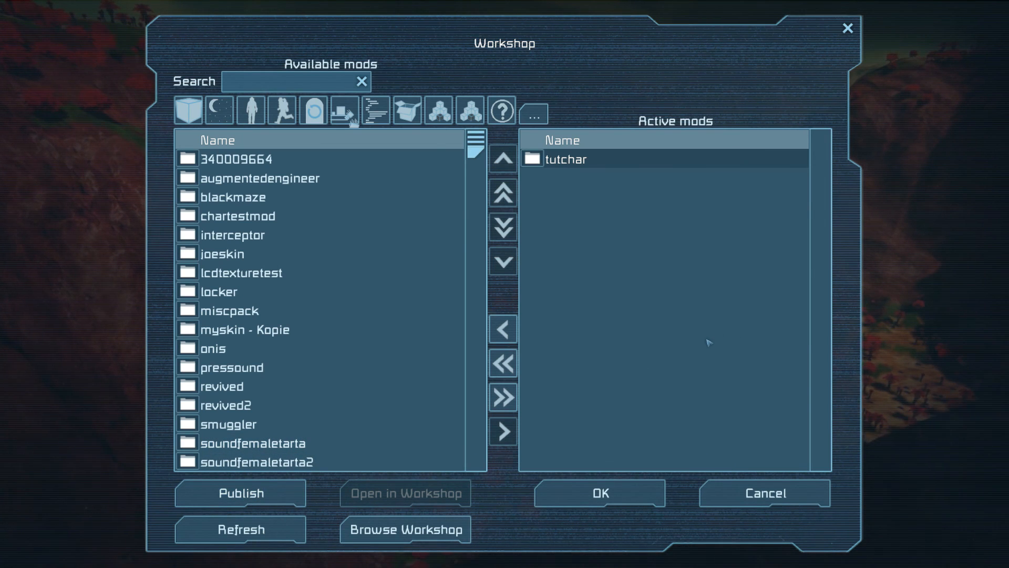
pyautogui.click(735, 294)
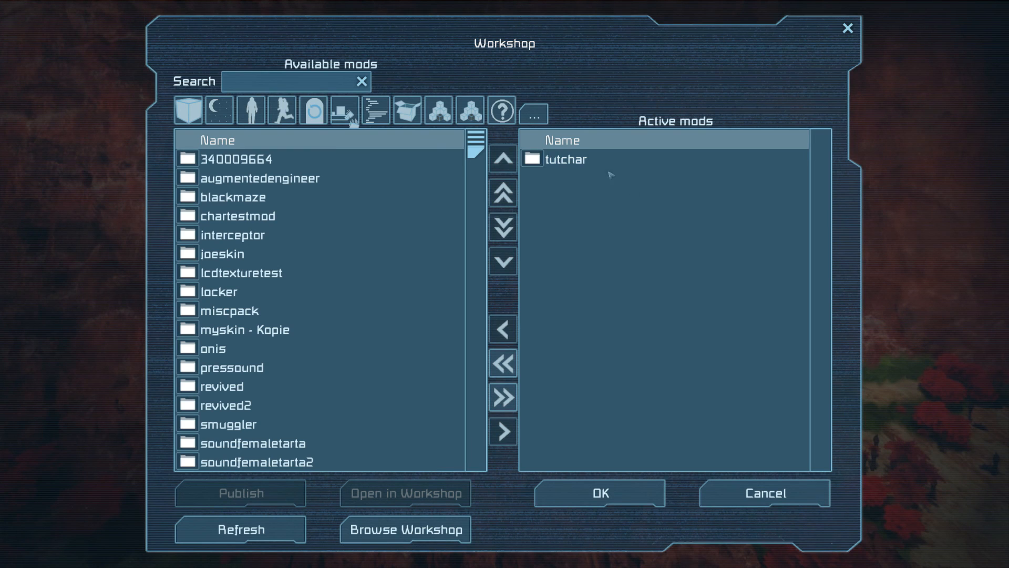
pyautogui.click(591, 162)
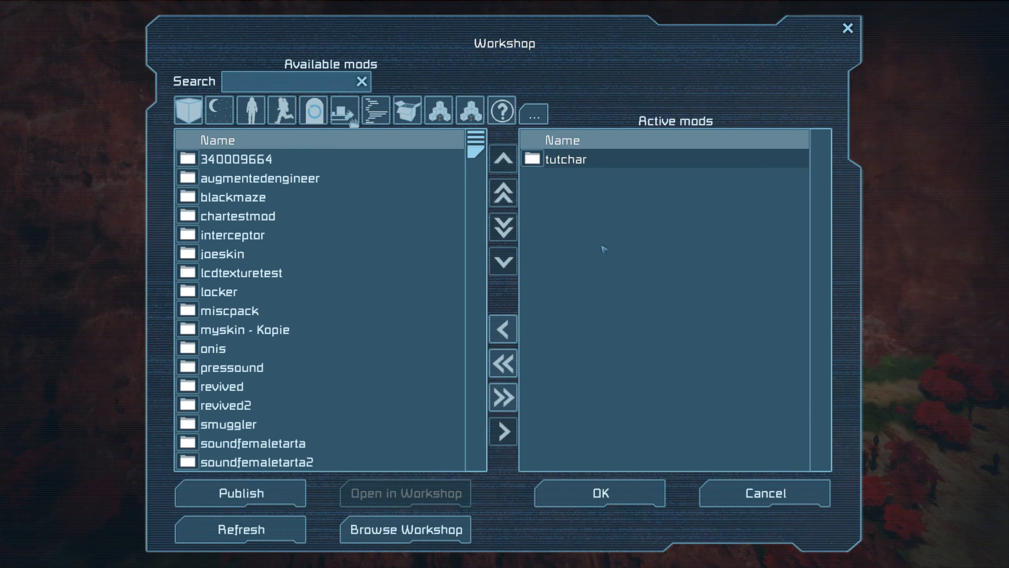
# Switch to Windows Explorer, go up to the Mods folder and view the tutchar folder's file options without applying any
pyautogui.press('super')
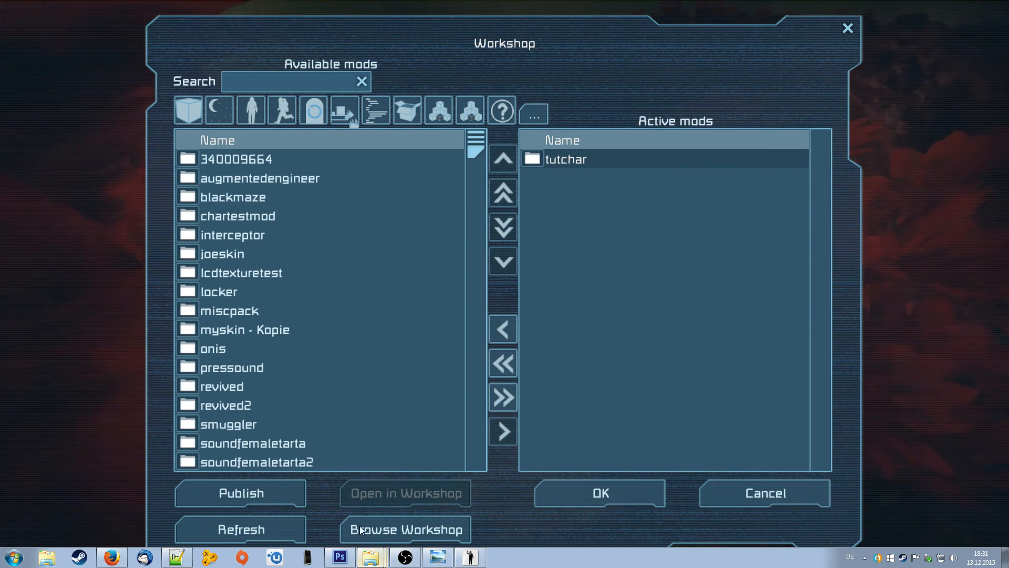
pyautogui.click(360, 457)
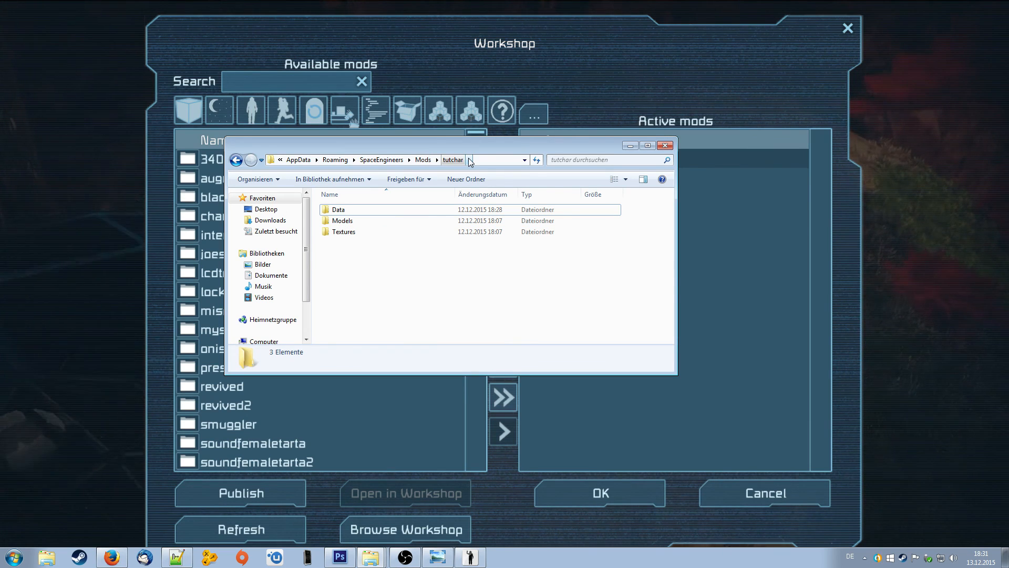
pyautogui.click(423, 159)
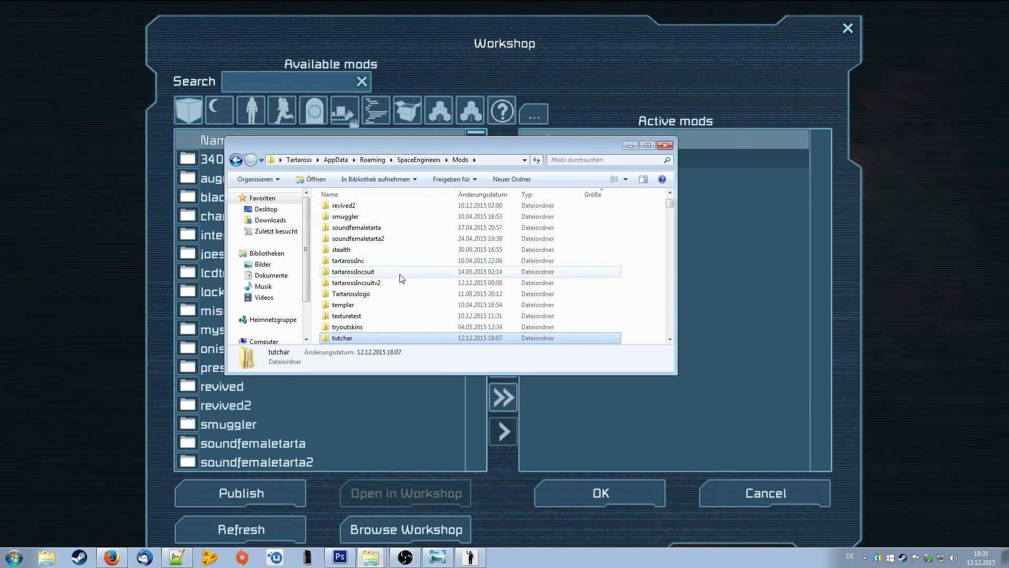
pyautogui.rightClick(345, 340)
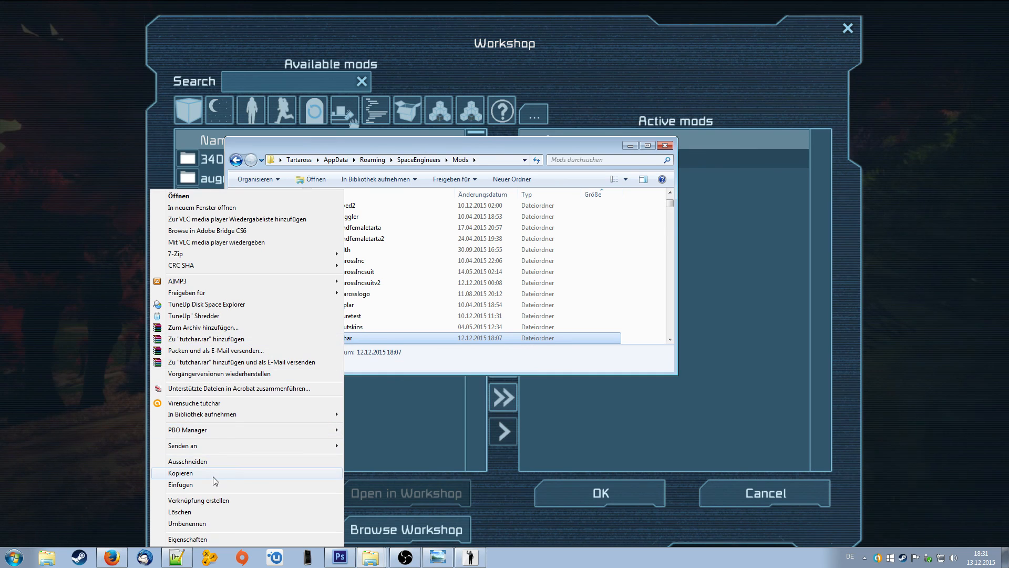
pyautogui.click(659, 282)
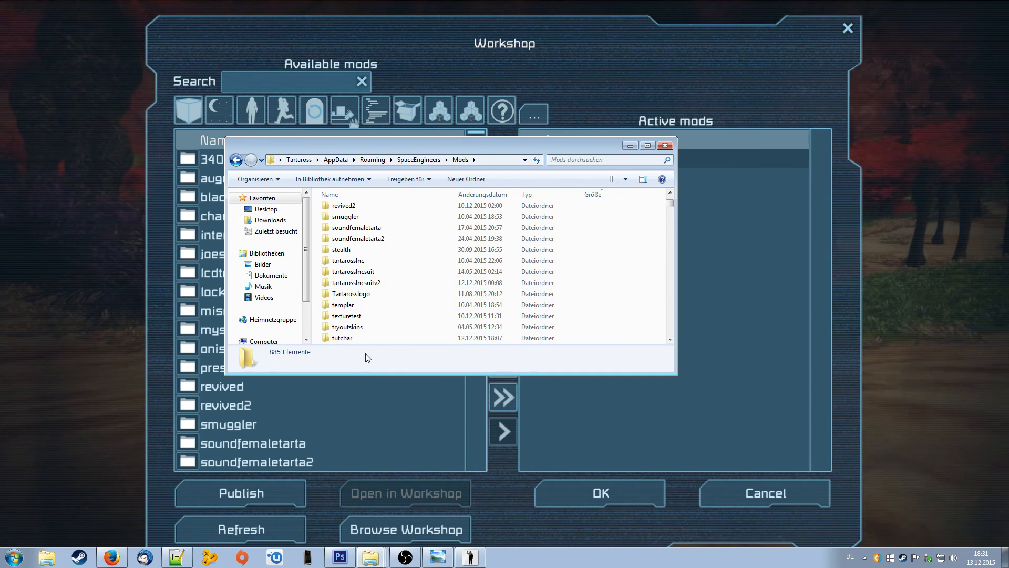
# Browse to tutchar's Textures, Models, Characters, Astronaut folder, view its texture and source files, and close the window
pyautogui.click(357, 339)
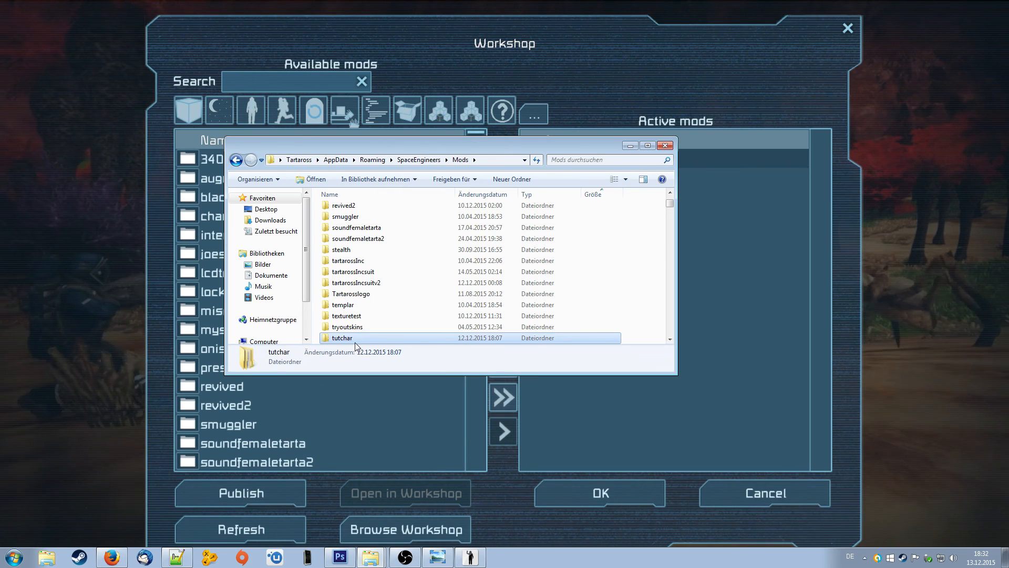
pyautogui.doubleClick(363, 339)
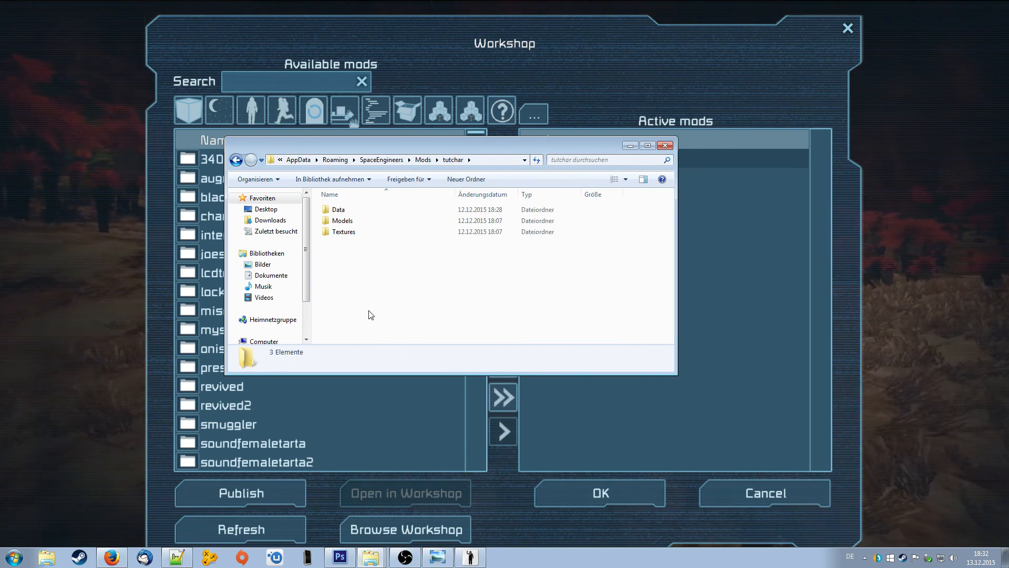
pyautogui.doubleClick(354, 232)
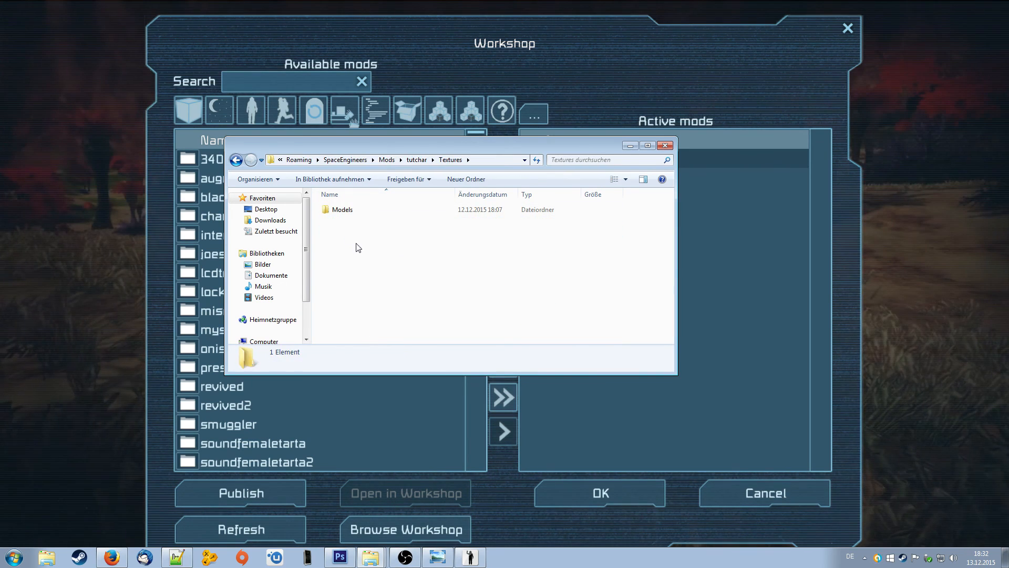
pyautogui.doubleClick(342, 210)
pyautogui.doubleClick(342, 211)
pyautogui.doubleClick(342, 213)
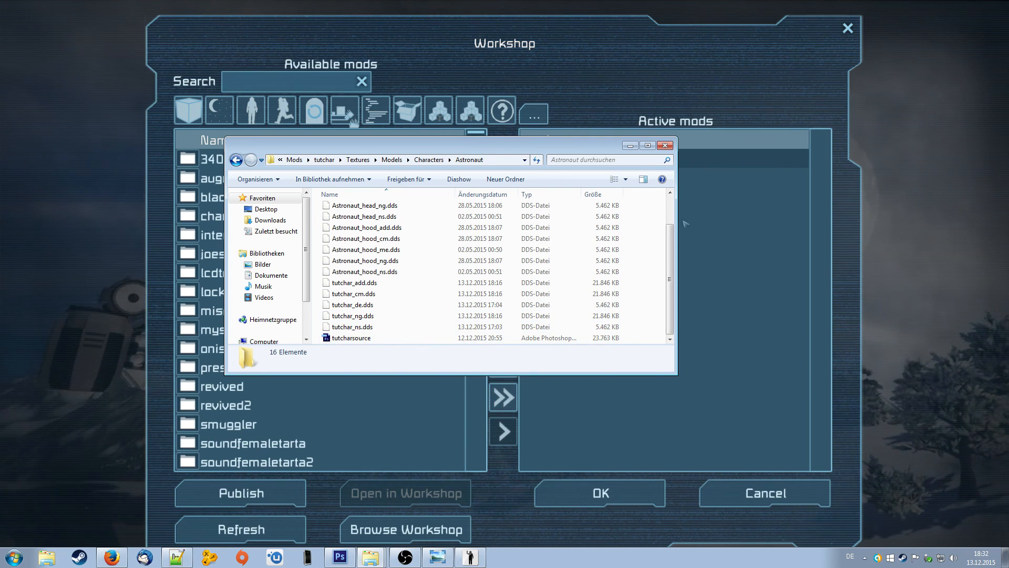
pyautogui.click(665, 146)
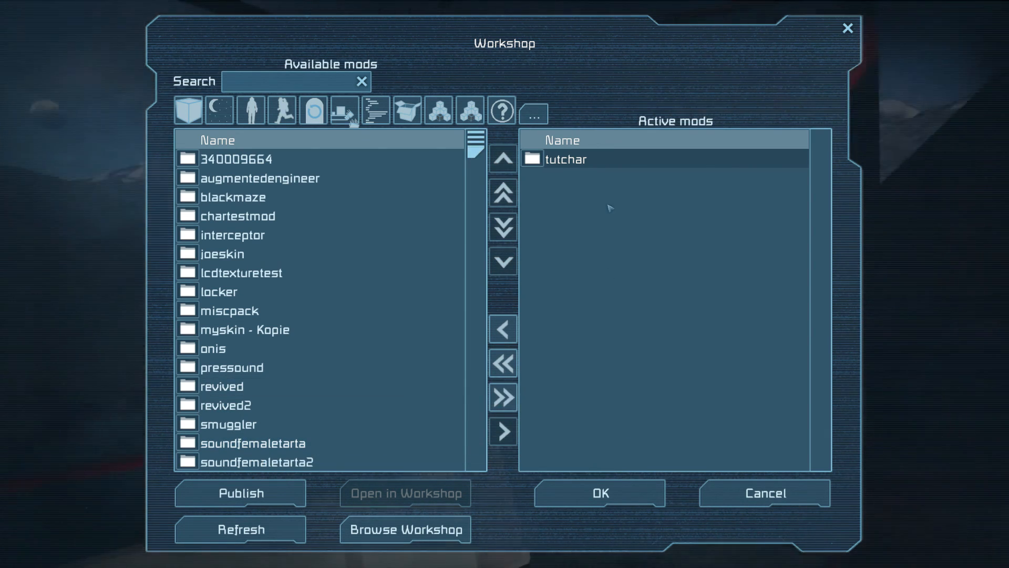
# Try publishing the tutchar mod to the Steam Workshop as far as the tag selection with Character ticked, and cancel there
pyautogui.click(273, 492)
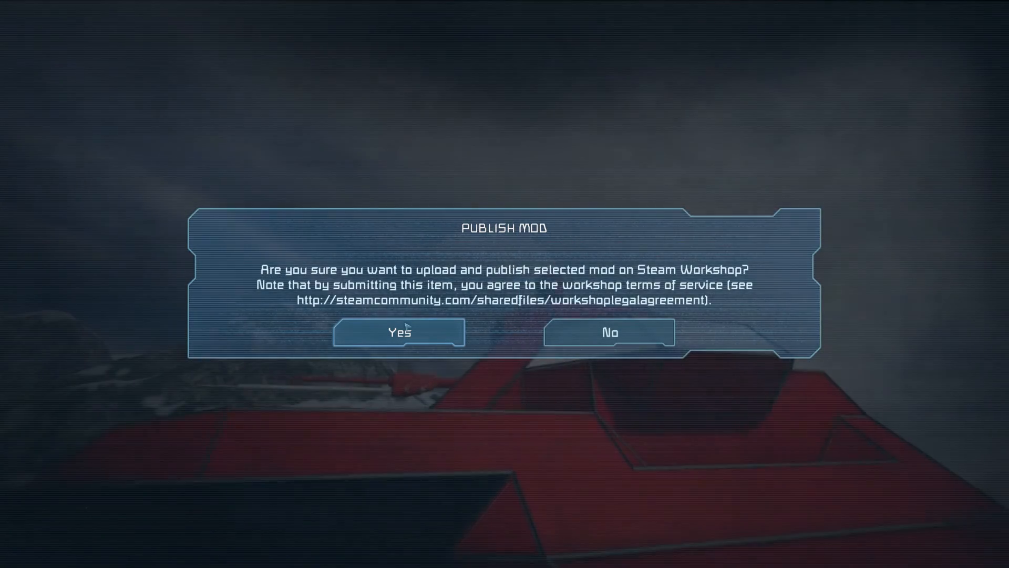
pyautogui.click(406, 329)
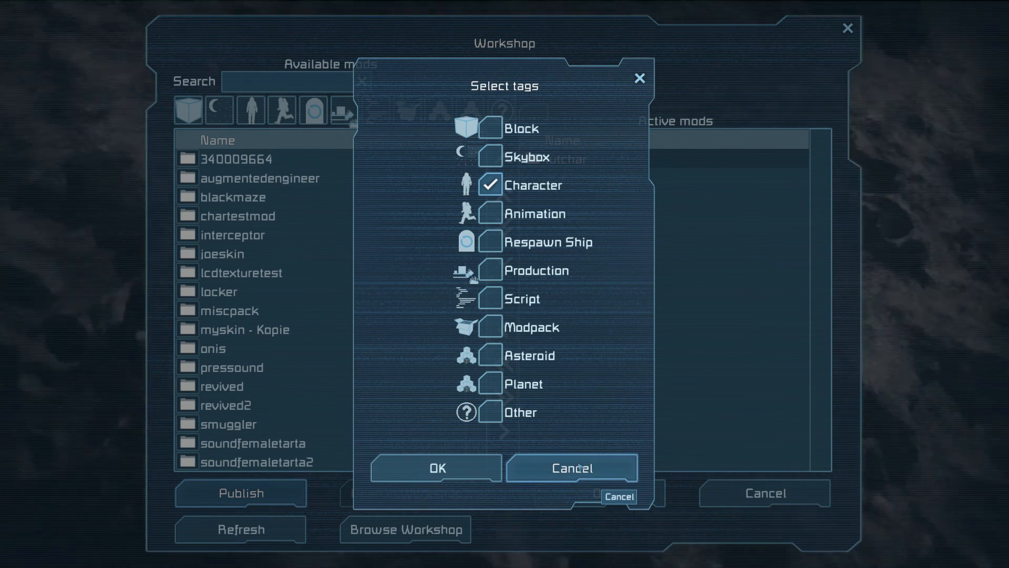
pyautogui.click(577, 465)
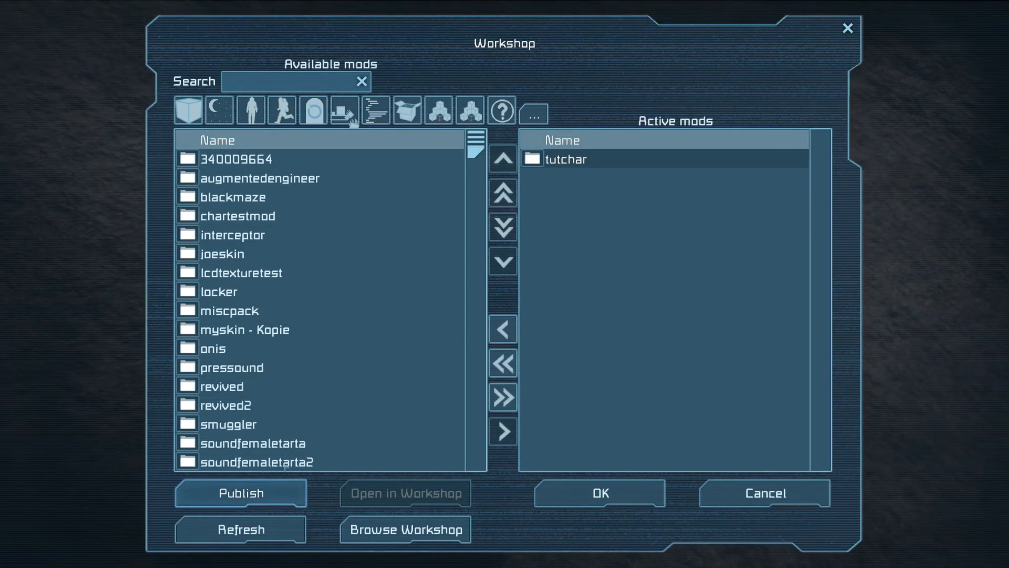
# Cancel out of the mod list and world settings, and exit Space Engineers to the desktop
pyautogui.click(755, 499)
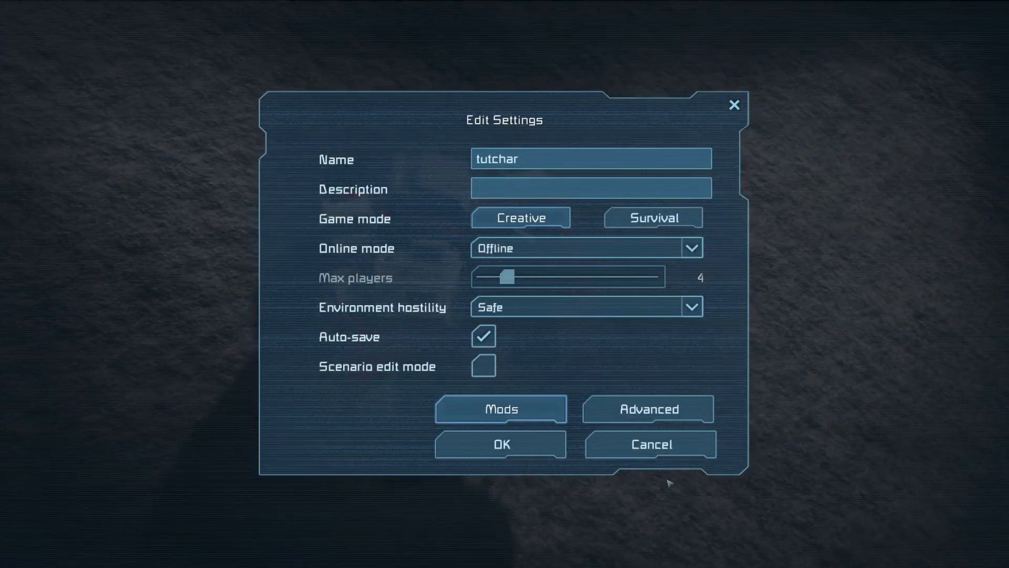
pyautogui.click(651, 441)
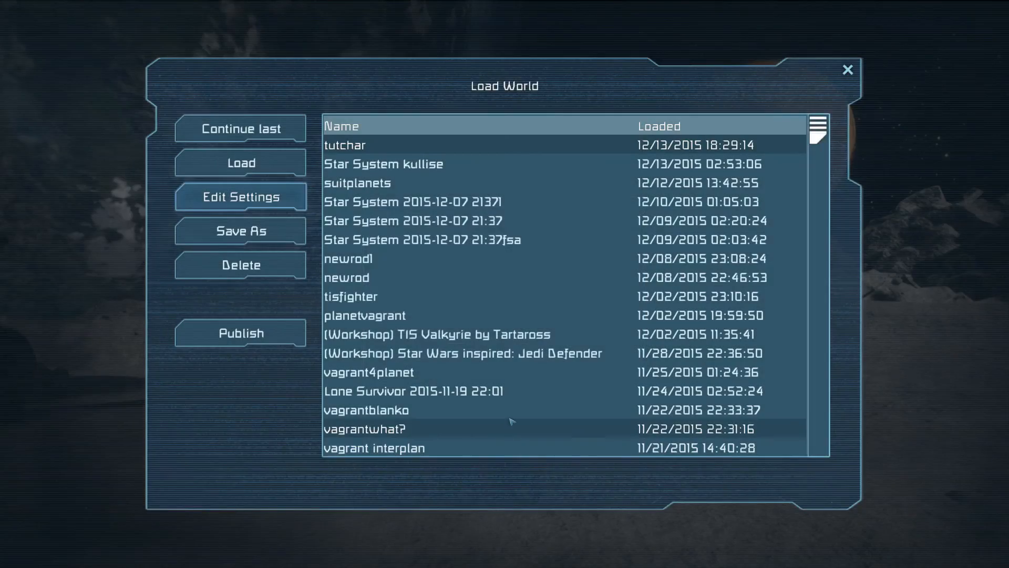
pyautogui.press('Escape')
pyautogui.press('Escape')
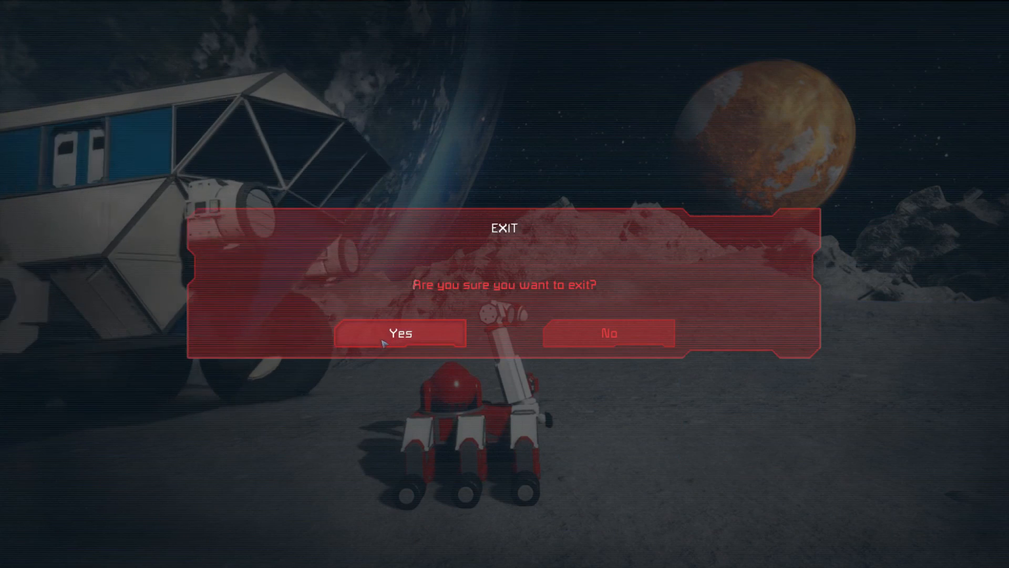
pyautogui.click(383, 343)
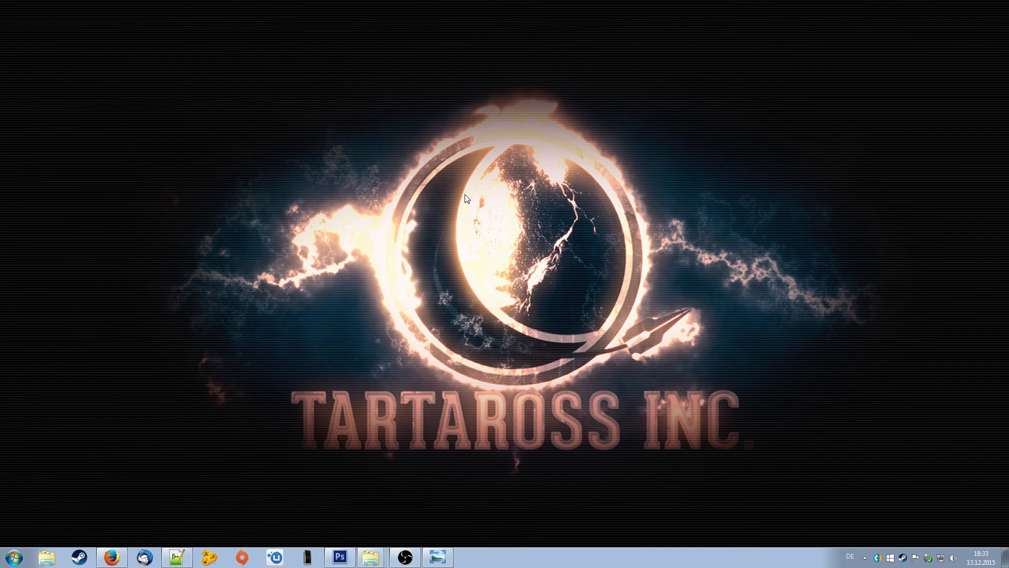